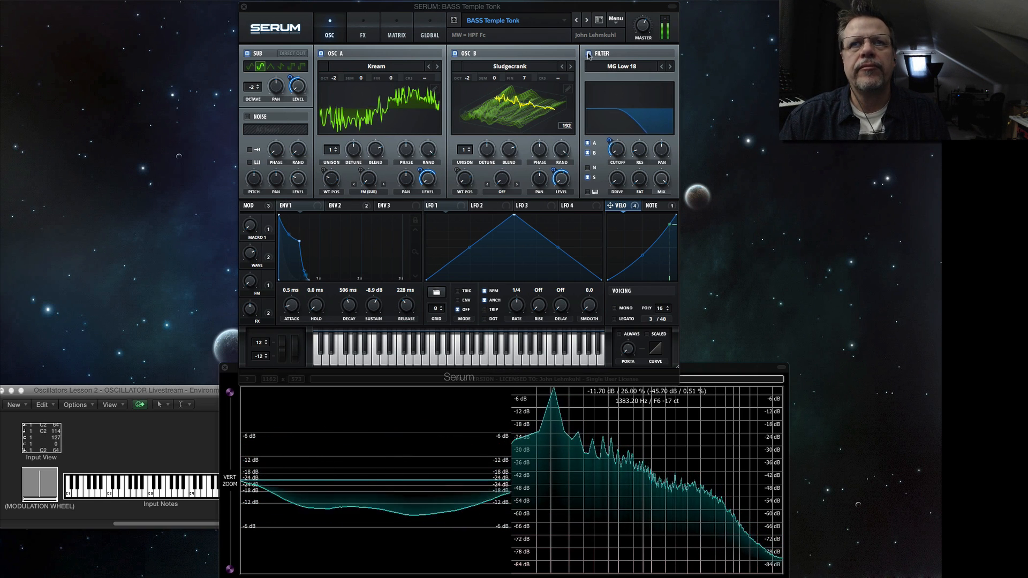
Bypass the MG Low 18 filter and re-enable it to compare the unfiltered sound.
click(589, 54)
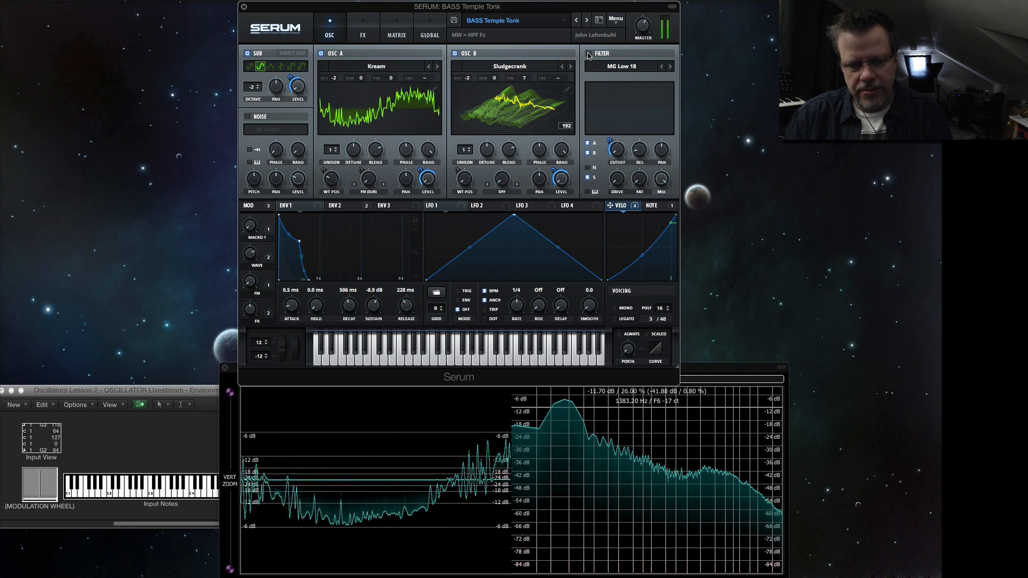
click(590, 54)
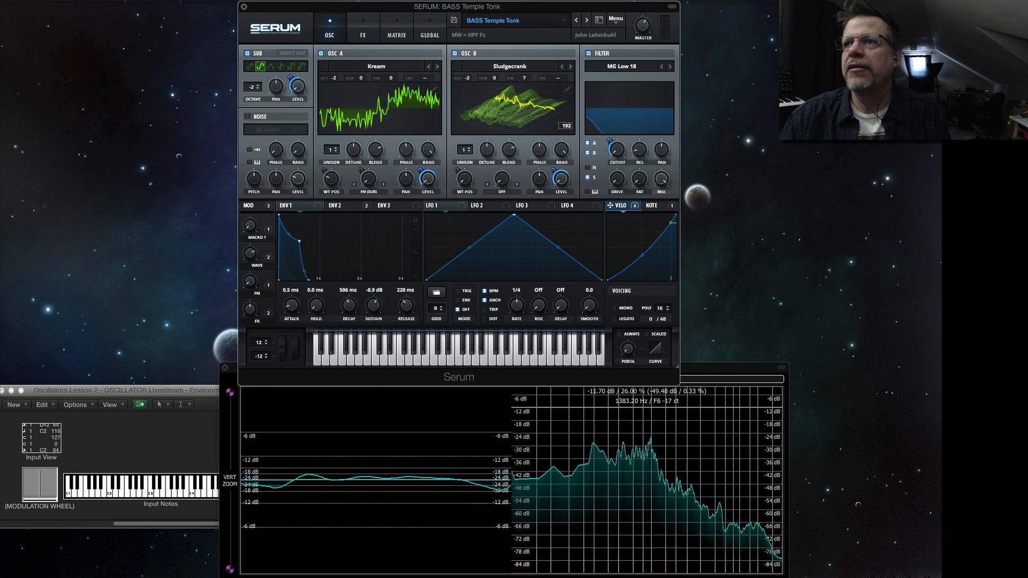
Switch to the Razor synth and turn off both its Lowpass filter 1 and Waterbed filter 2.
key(Down)
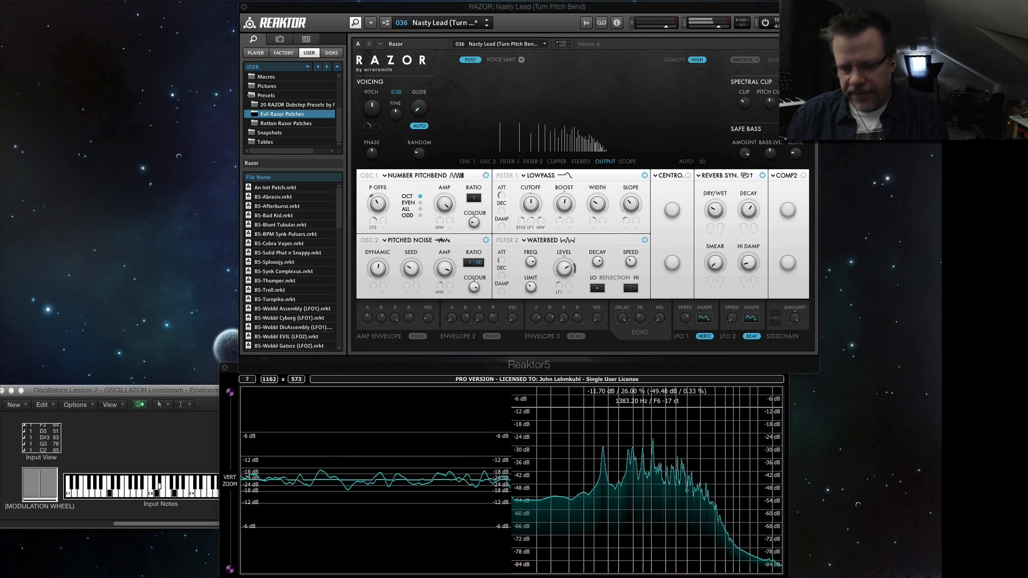
click(645, 175)
click(644, 240)
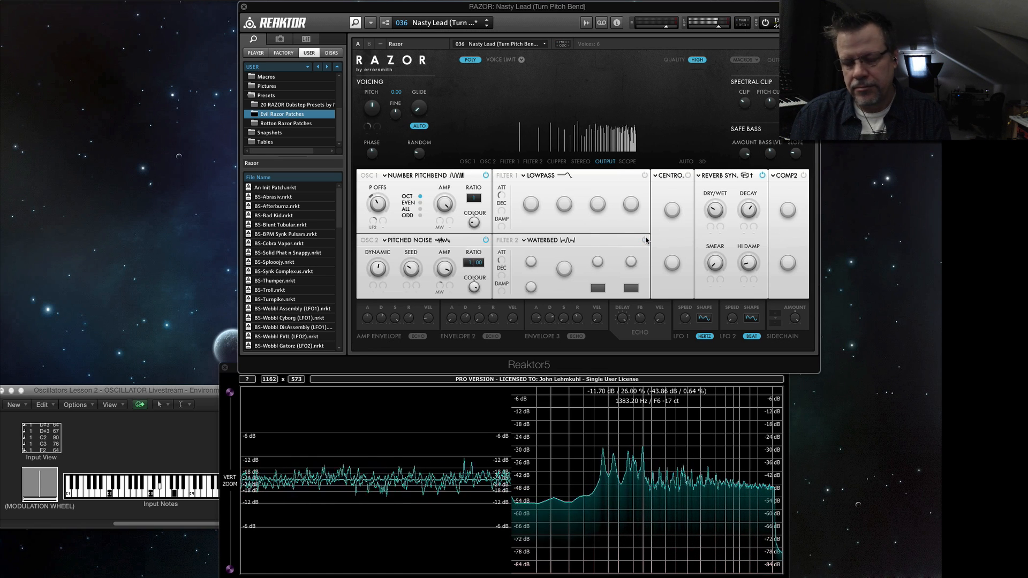
Switch to the Icarus synth and turn off filter 1 and filter 2.
key(Down)
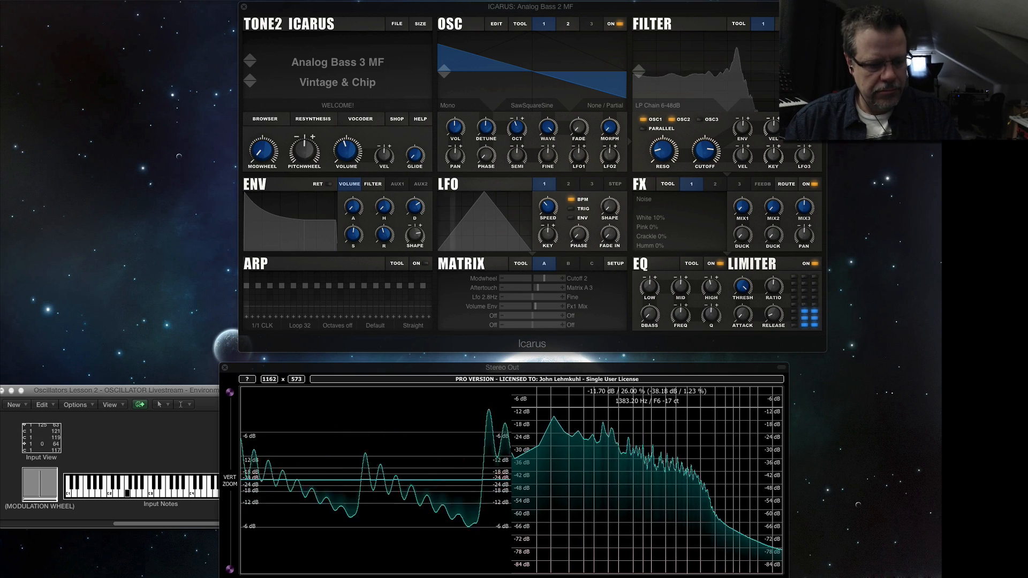
click(761, 27)
click(732, 25)
click(761, 25)
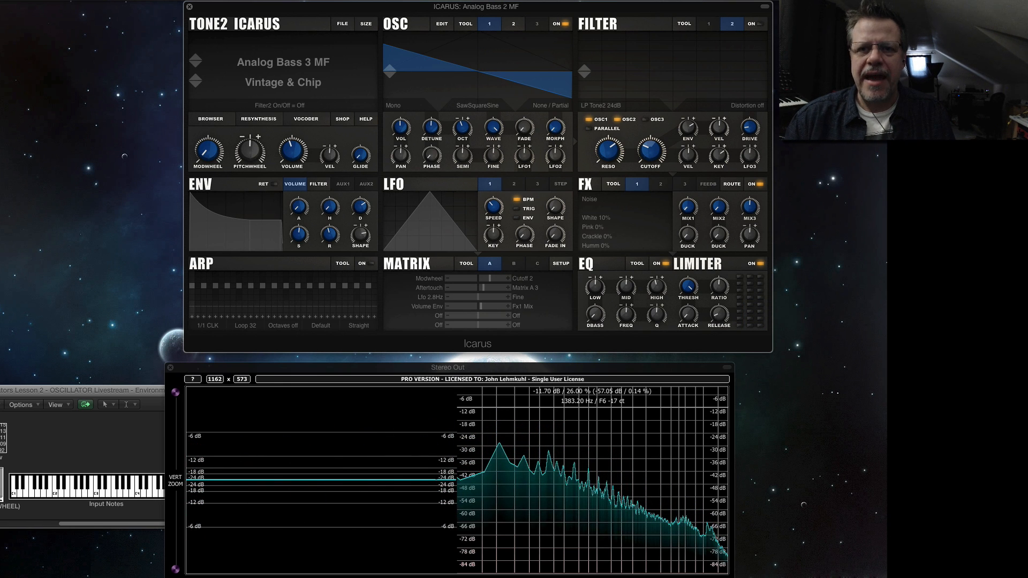
Switch to the Diva synth, set the ladder filter's cutoff to 74, and adjust its emphasis and Env 2 amount.
key(Down)
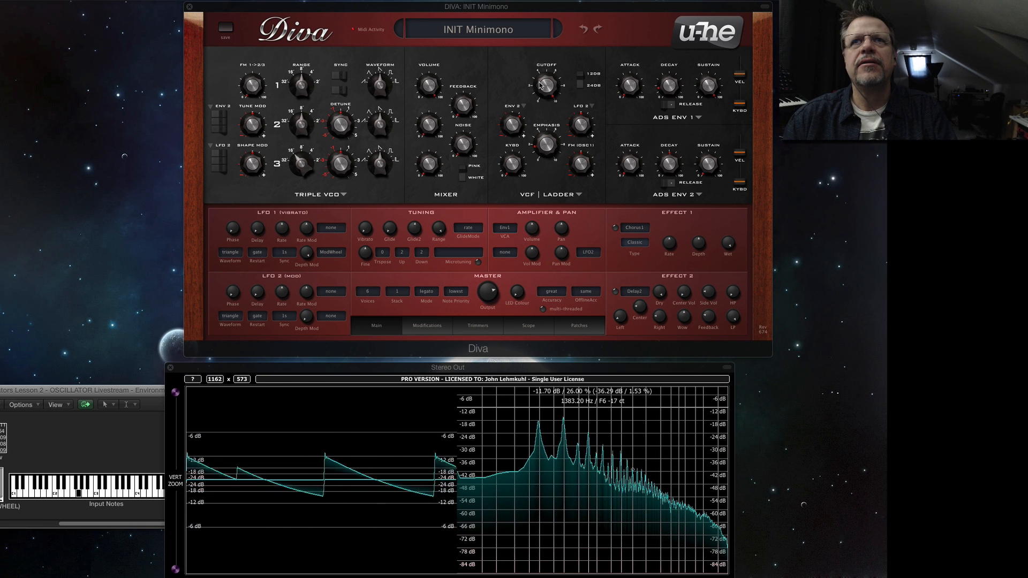
drag(541, 85, 542, 102)
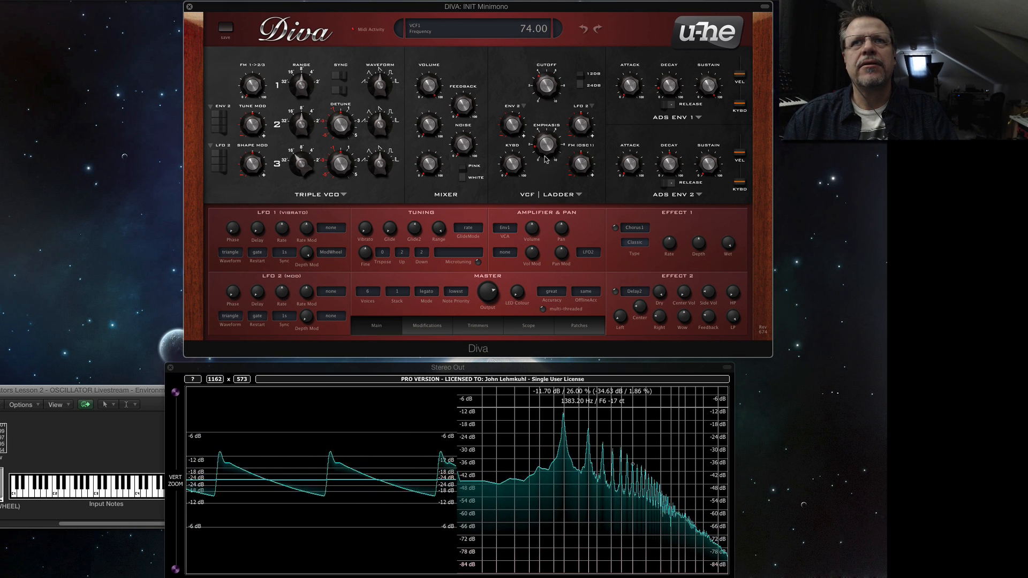
drag(546, 160, 546, 162)
drag(518, 126, 518, 122)
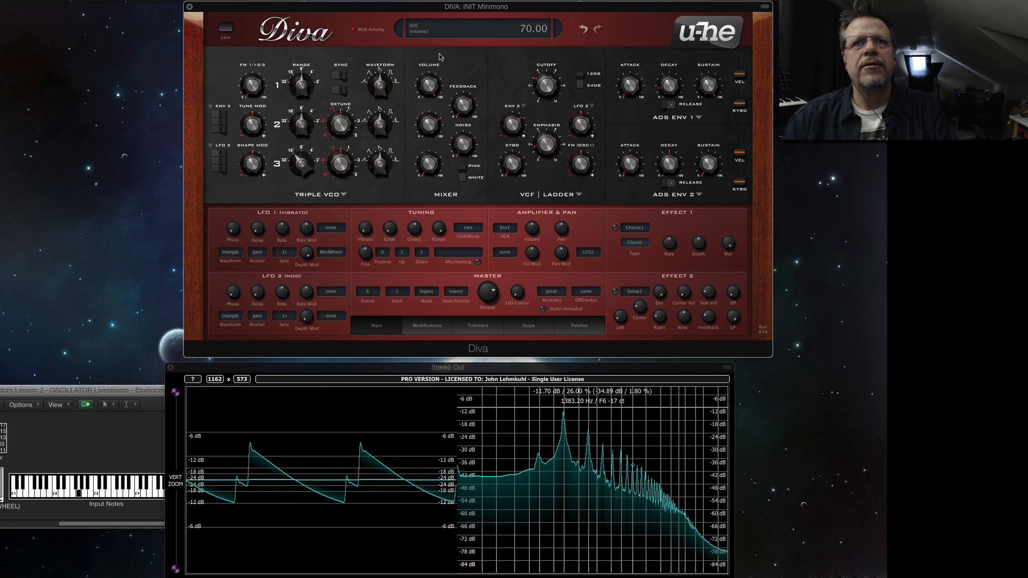
Adjust the oscillator volumes in the mixer and sweep the ladder filter's cutoff.
drag(441, 119, 447, 78)
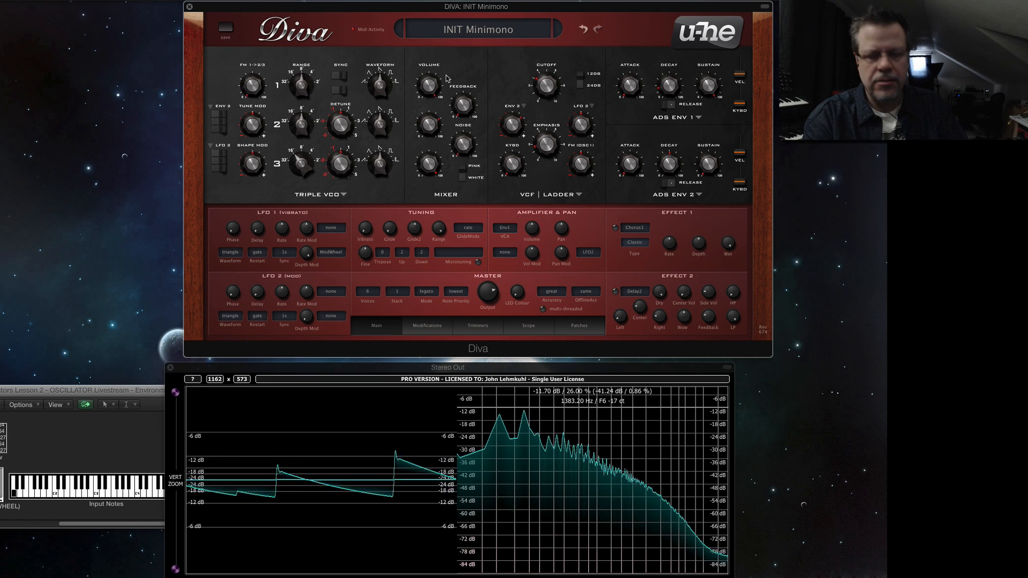
drag(554, 86, 521, 129)
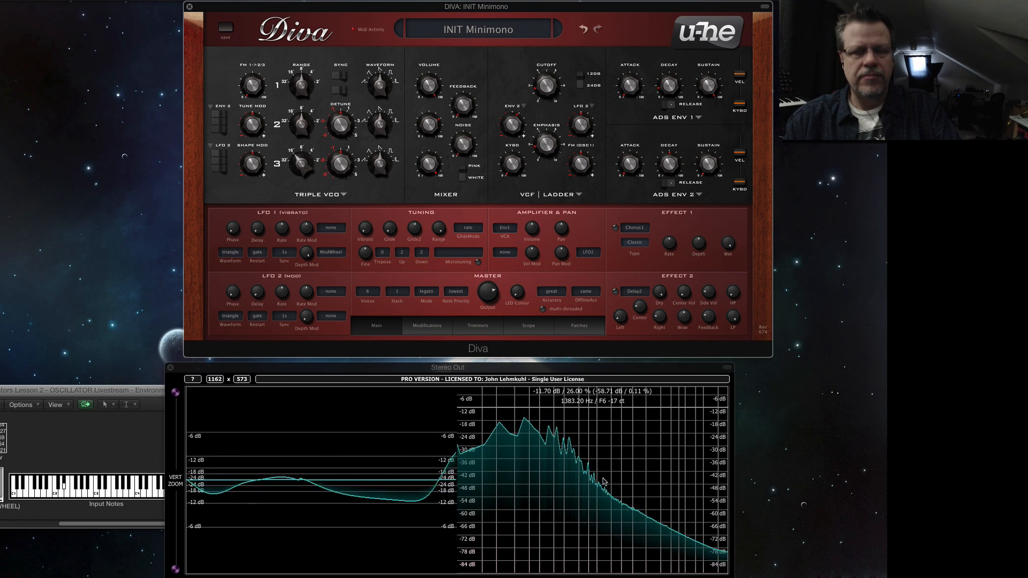
drag(548, 98, 596, 3)
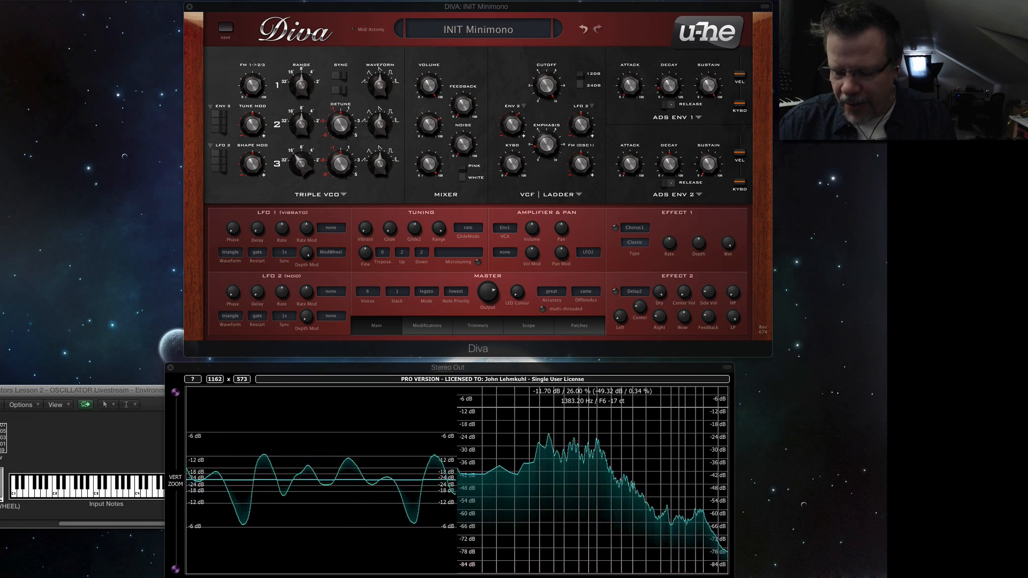
drag(310, 573, 309, 12)
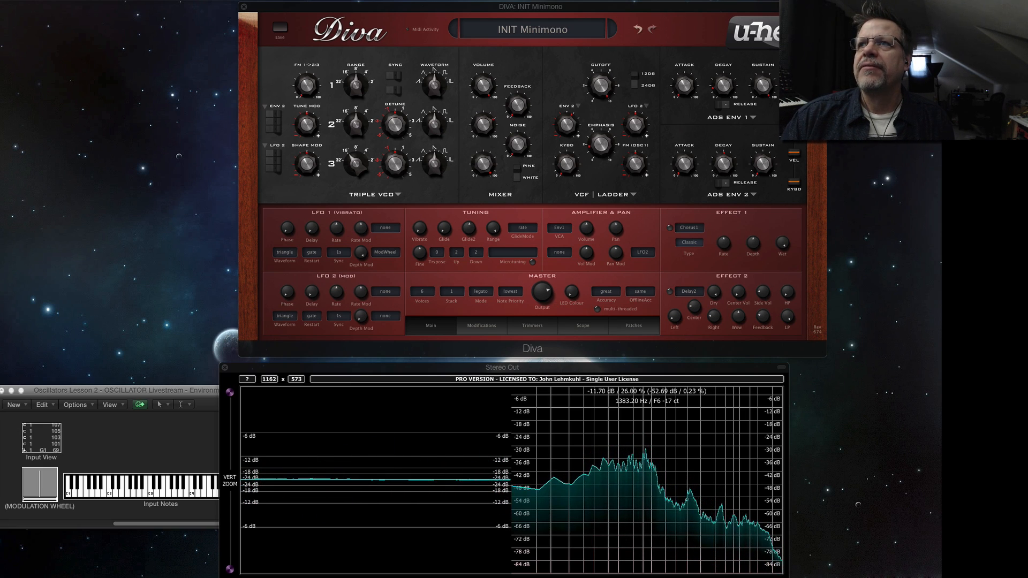
Switch to Omnisphere and look through its highpass, bandpass and specialty filter presets without choosing one.
click(572, 120)
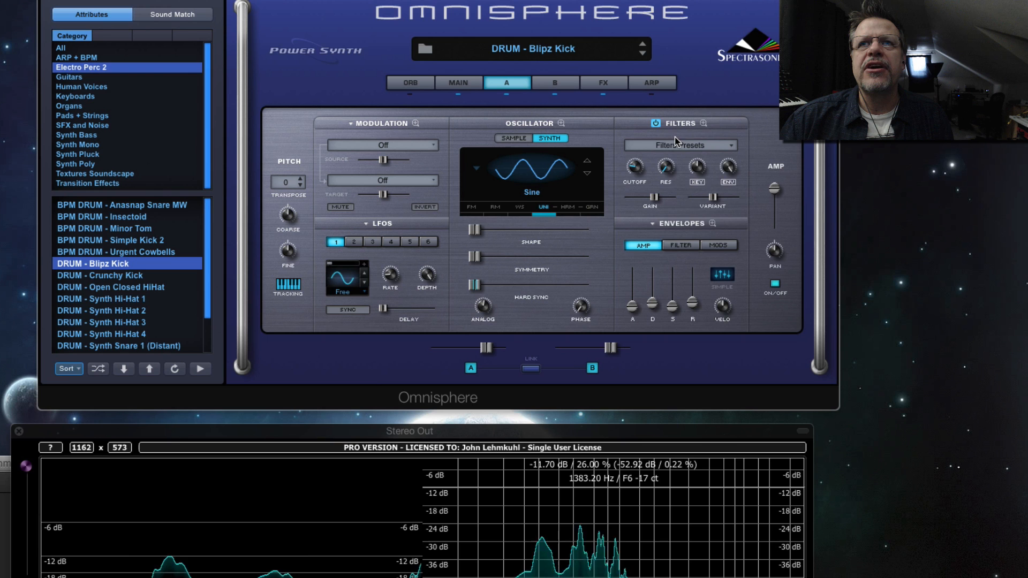
click(675, 139)
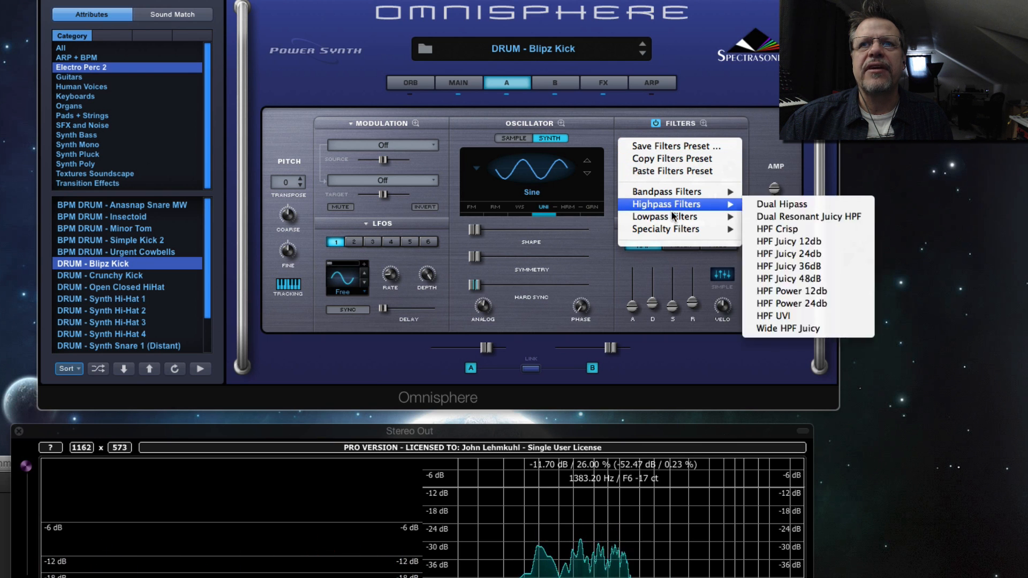
mouse_move(671, 214)
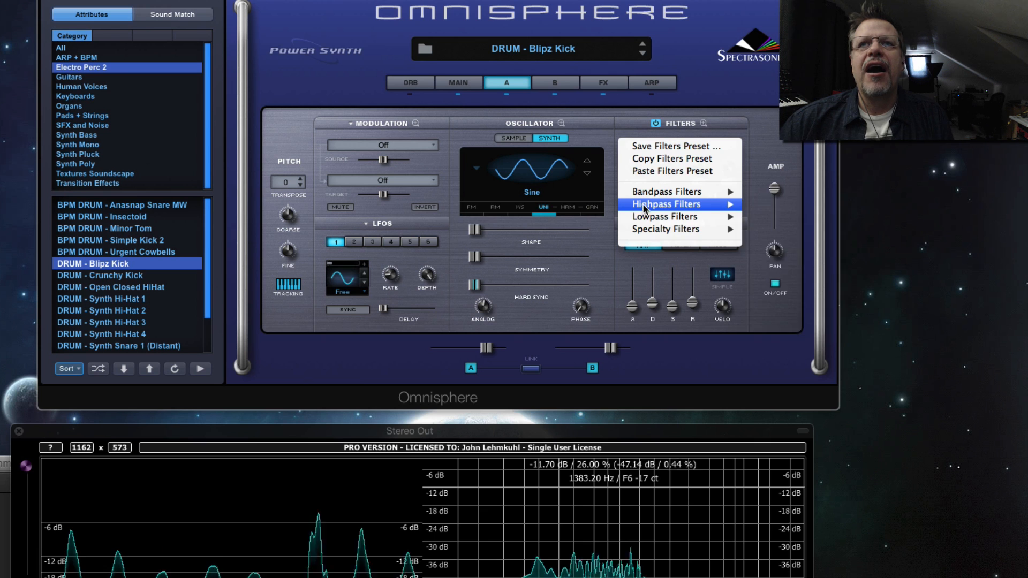
mouse_move(691, 191)
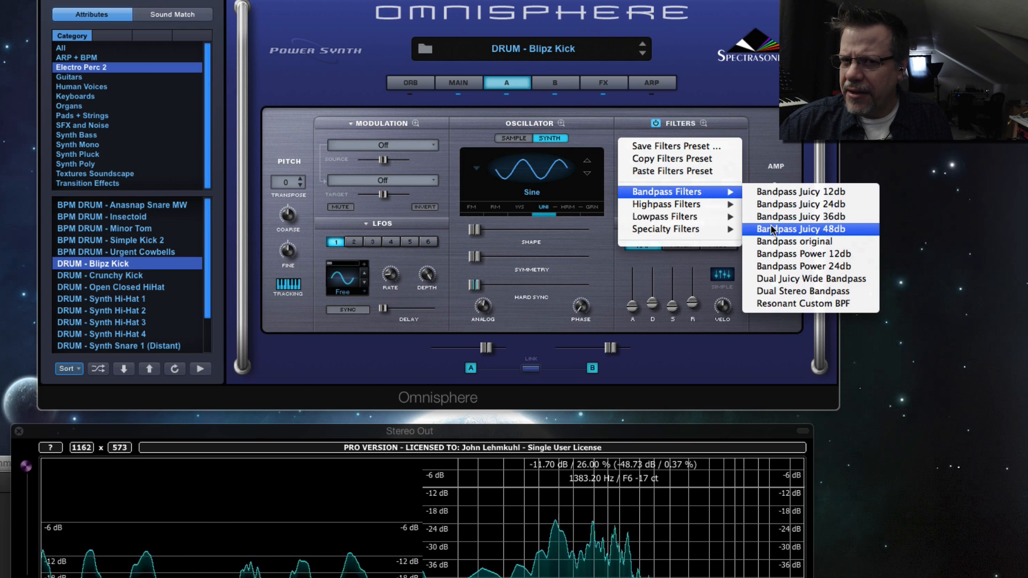
mouse_move(736, 235)
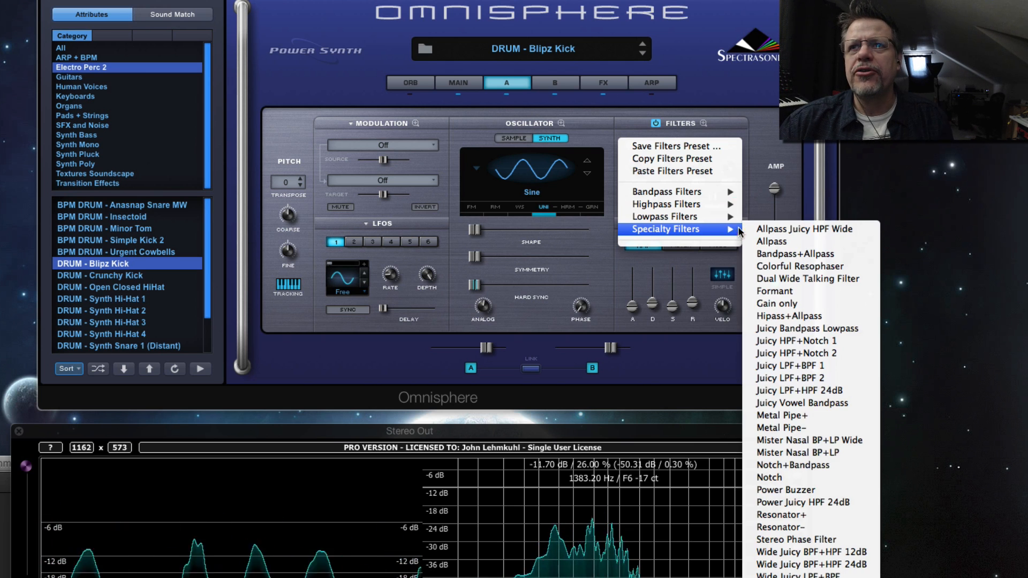
click(739, 88)
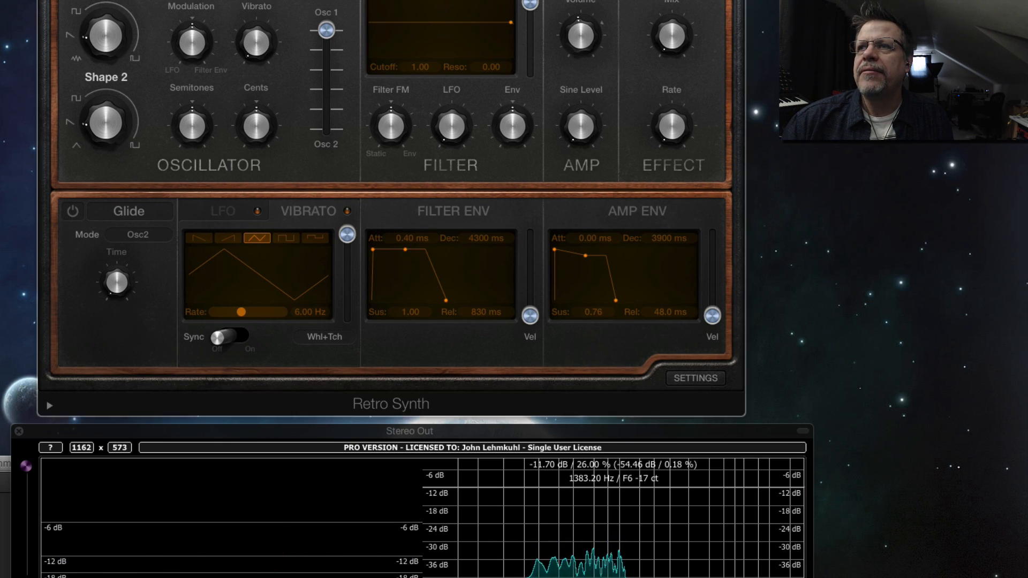
Reposition the Retro Synth and Stereo Out analyzer windows, with Retro Synth in front.
drag(391, 1, 447, 15)
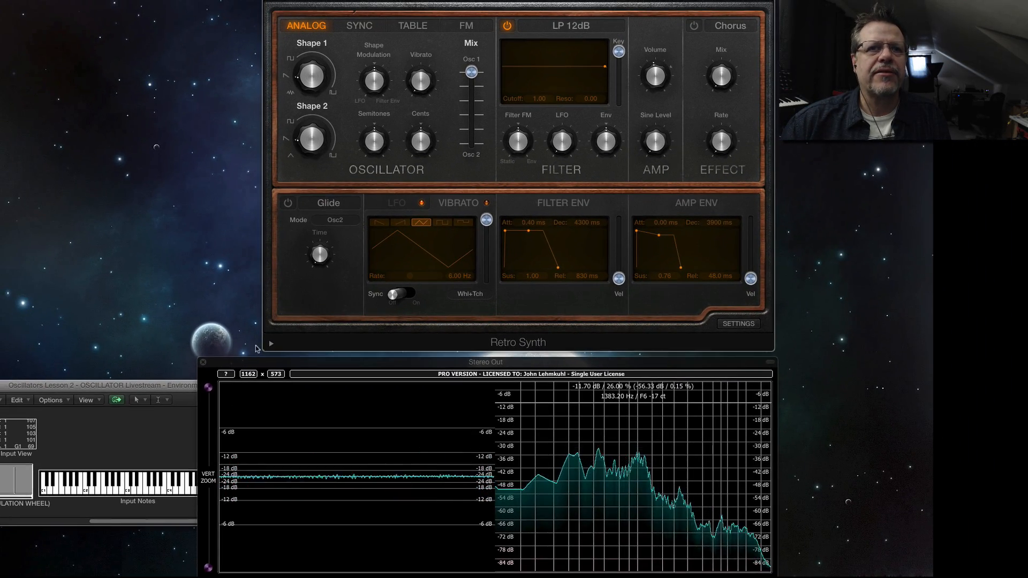
drag(254, 364, 219, 295)
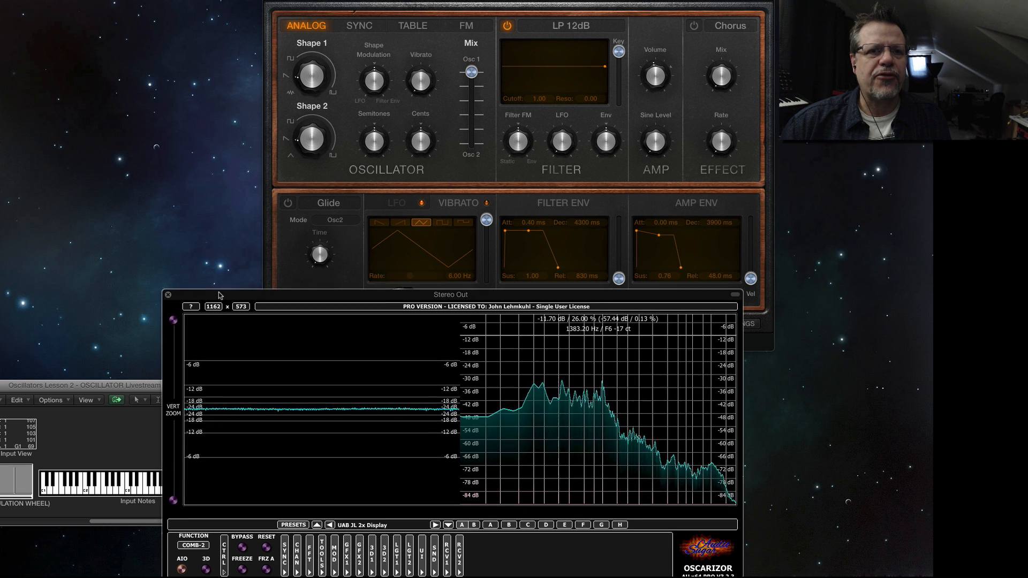
click(454, 1)
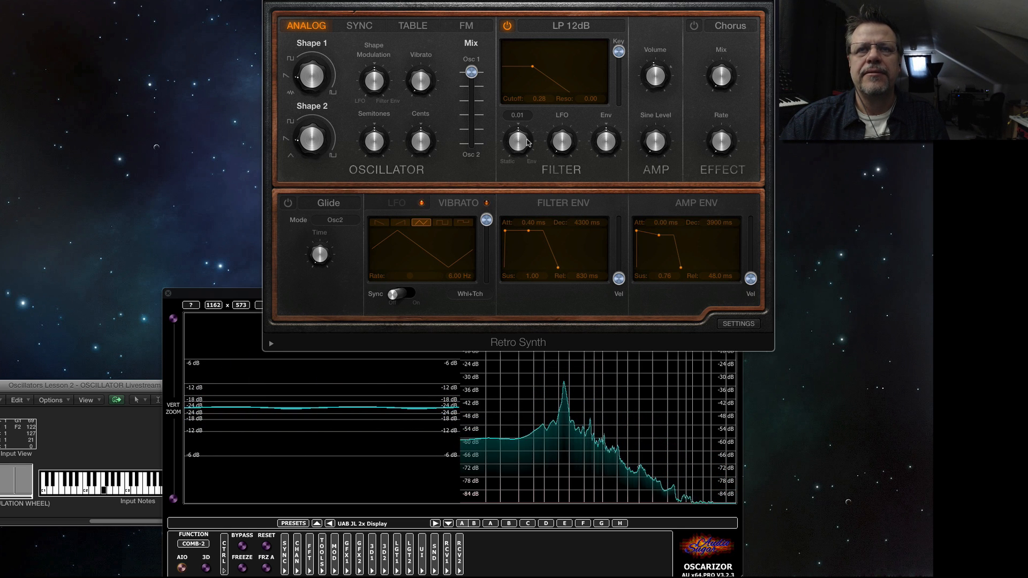
Change the filter type to HP 12dB and sweep its cutoff up to 0.93 with resonance at 0.20.
click(562, 27)
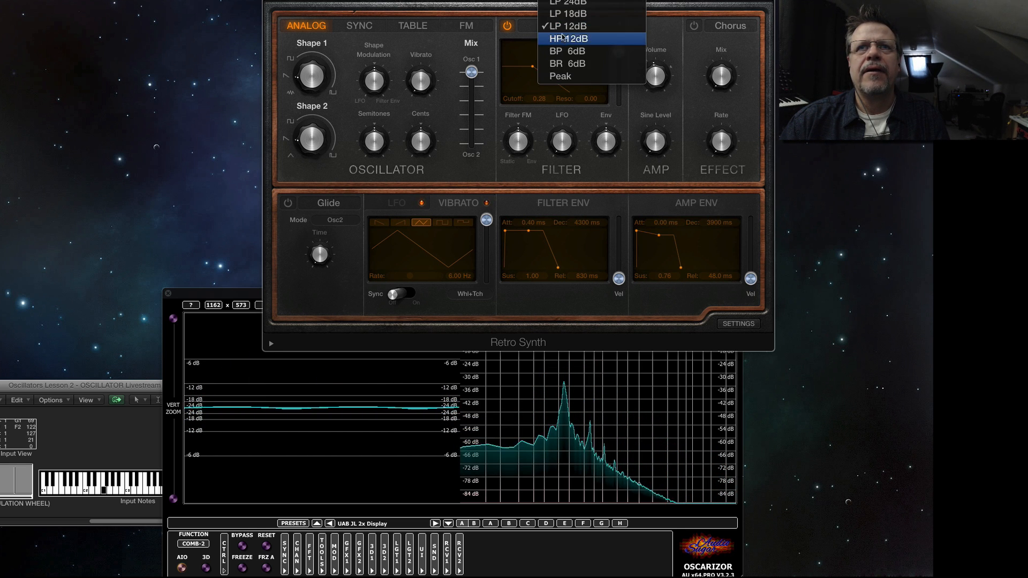
click(563, 38)
drag(530, 68, 507, 70)
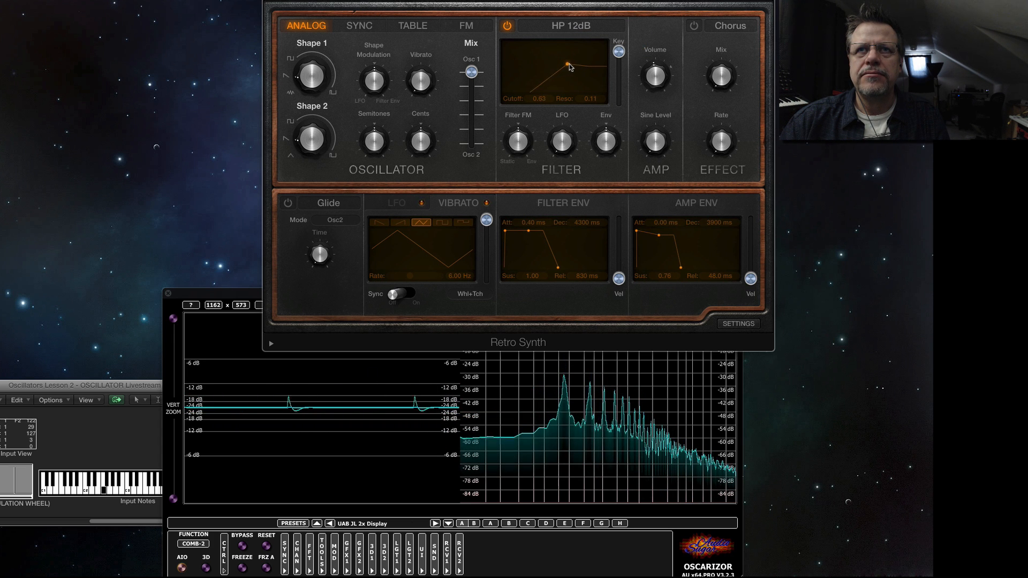
drag(579, 65, 596, 65)
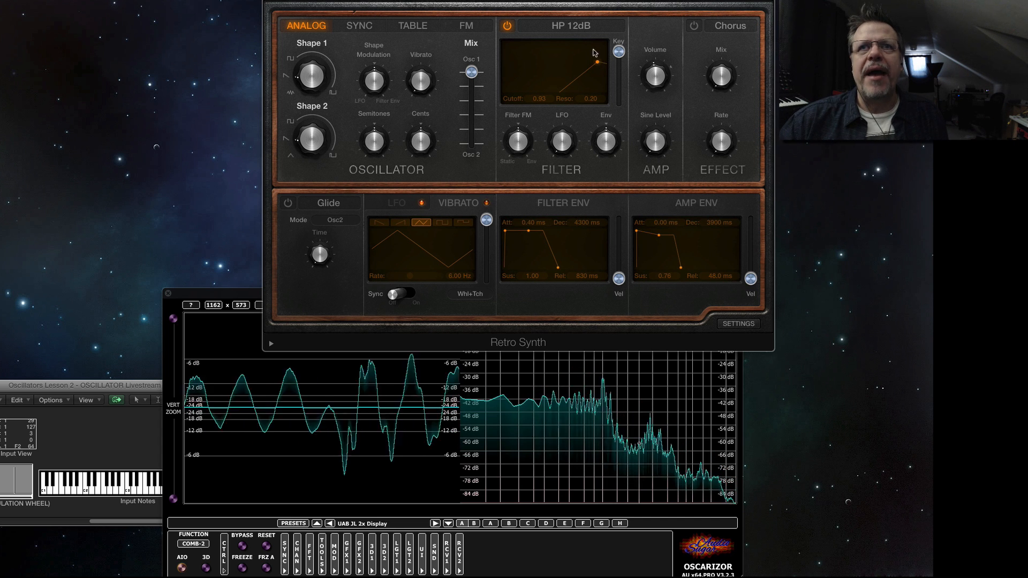
Change the filter type to BP 6dB and sweep its cutoff and resonance, ending at cutoff 0.51 and resonance 0.74.
click(571, 31)
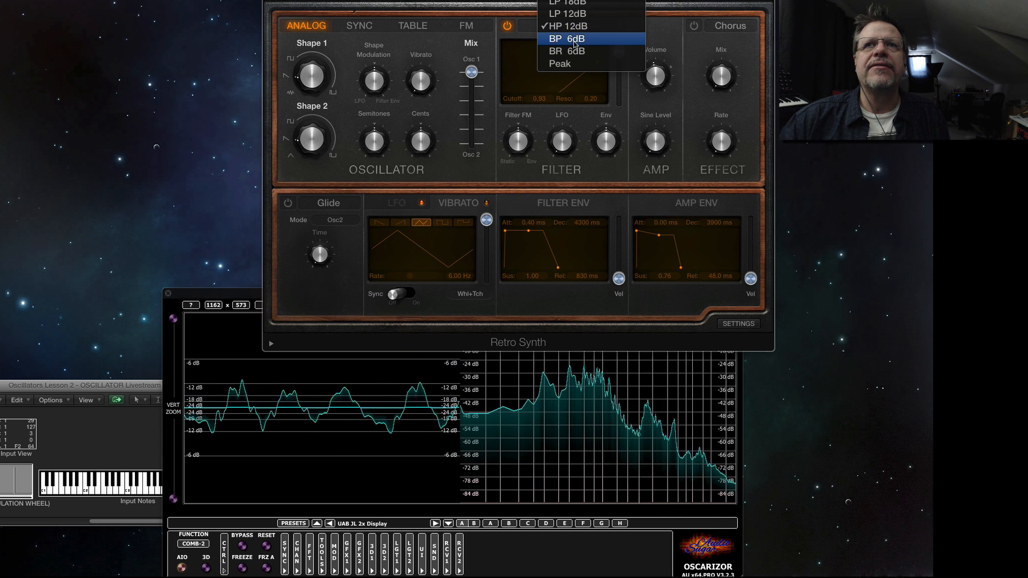
click(574, 42)
drag(599, 64, 556, 63)
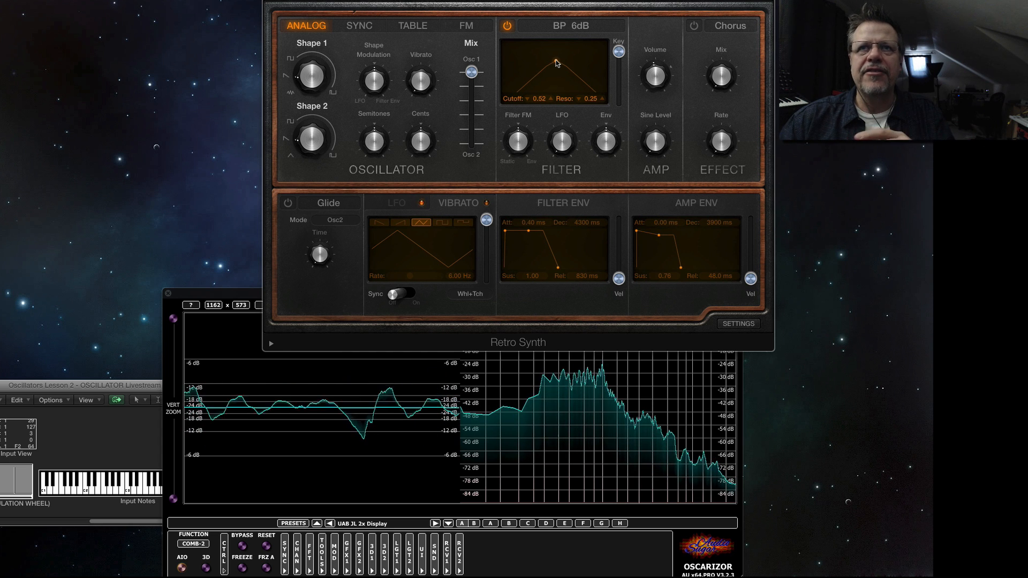
mouse_move(557, 63)
mouse_down()
mouse_move(606, 66)
mouse_move(561, 53)
mouse_move(564, 70)
mouse_move(572, 57)
mouse_up()
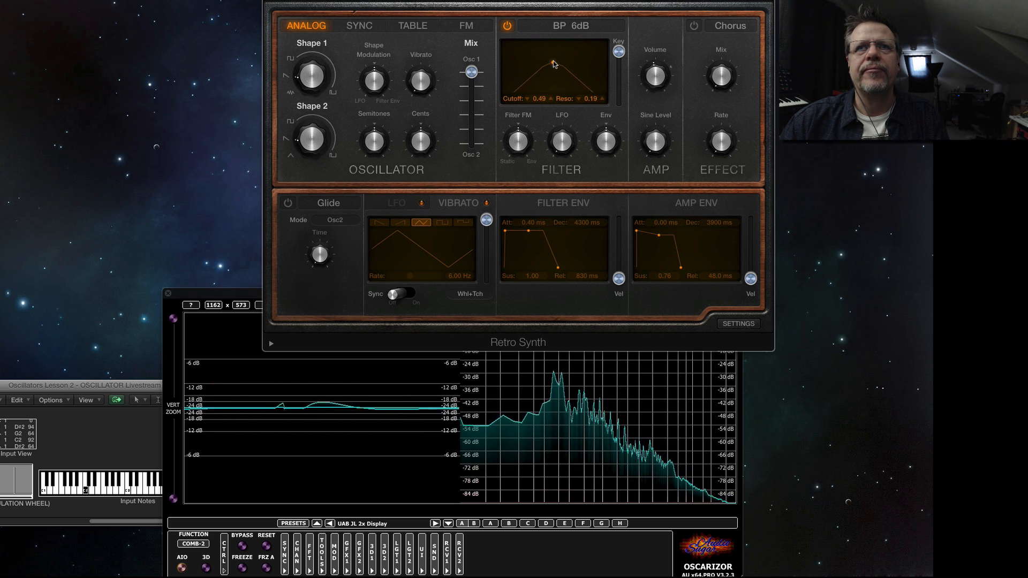
drag(588, 55, 565, 74)
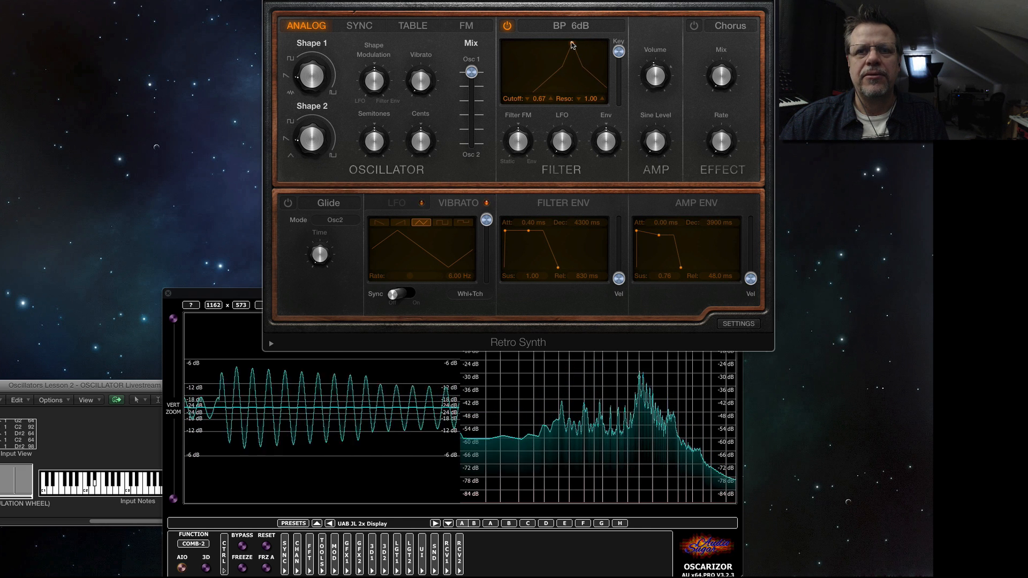
mouse_move(563, 46)
mouse_down()
mouse_move(533, 46)
mouse_move(555, 52)
mouse_up()
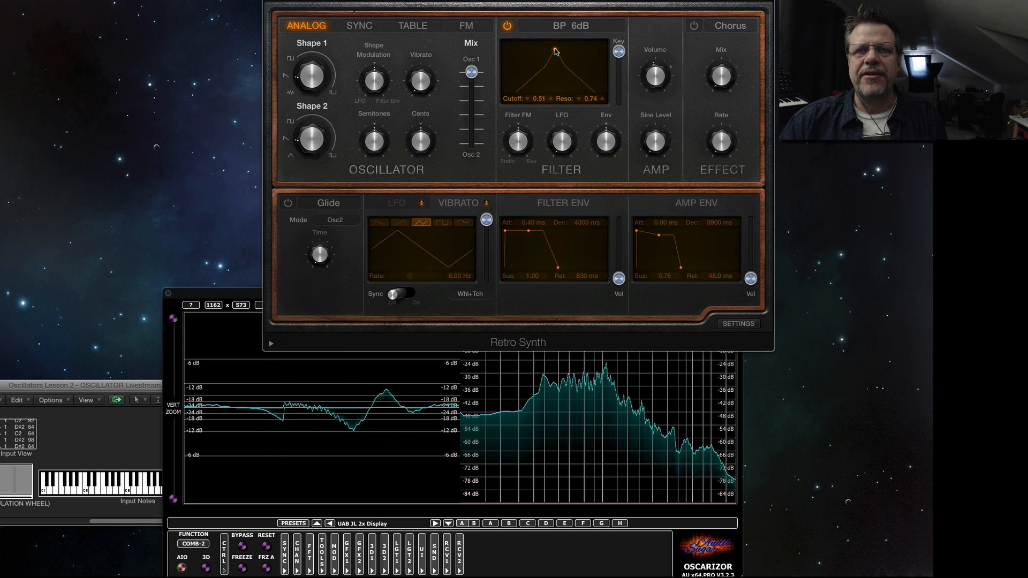
Switch to the Diva synth, adjust the ladder filter's emphasis, and sweep its cutoff, ending at 95.50.
key(Down)
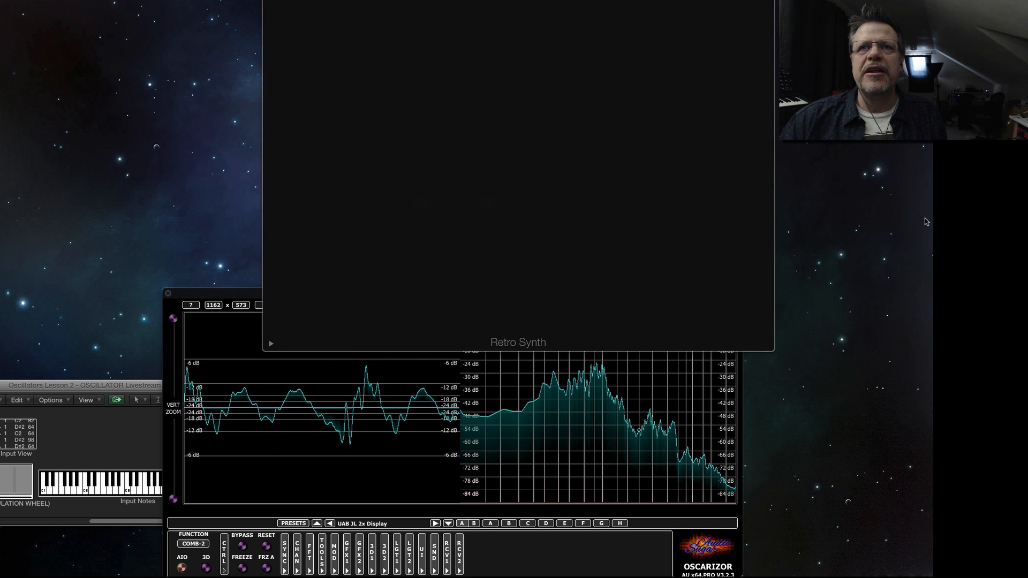
drag(632, 134, 632, 126)
drag(632, 73, 639, 77)
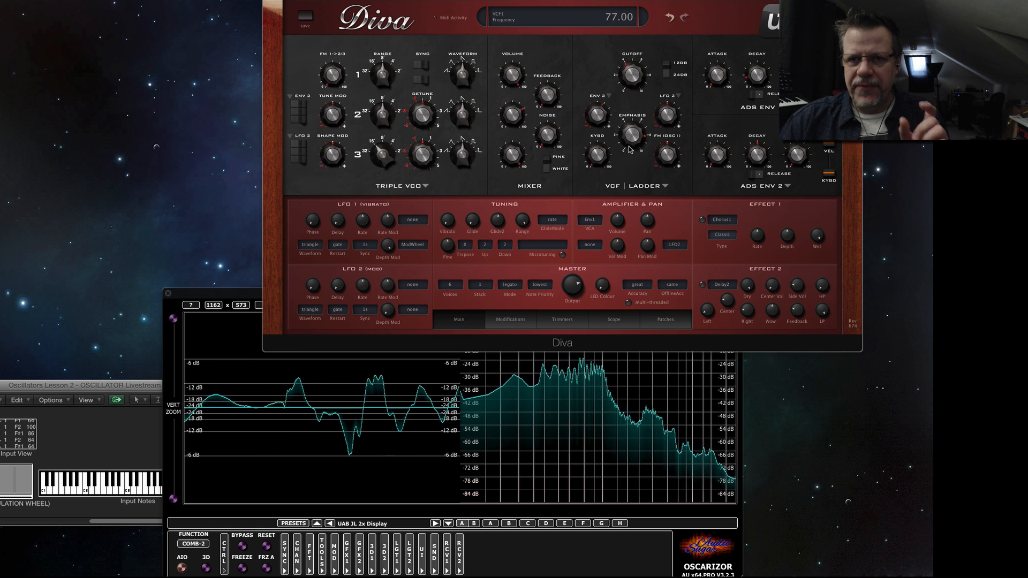
drag(629, 77, 632, 78)
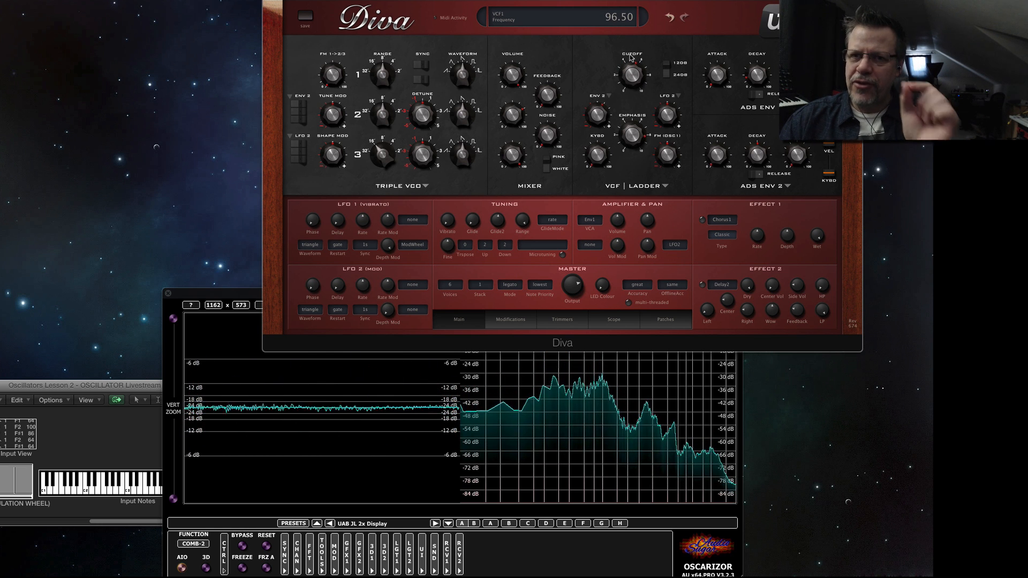
drag(634, 73, 629, 84)
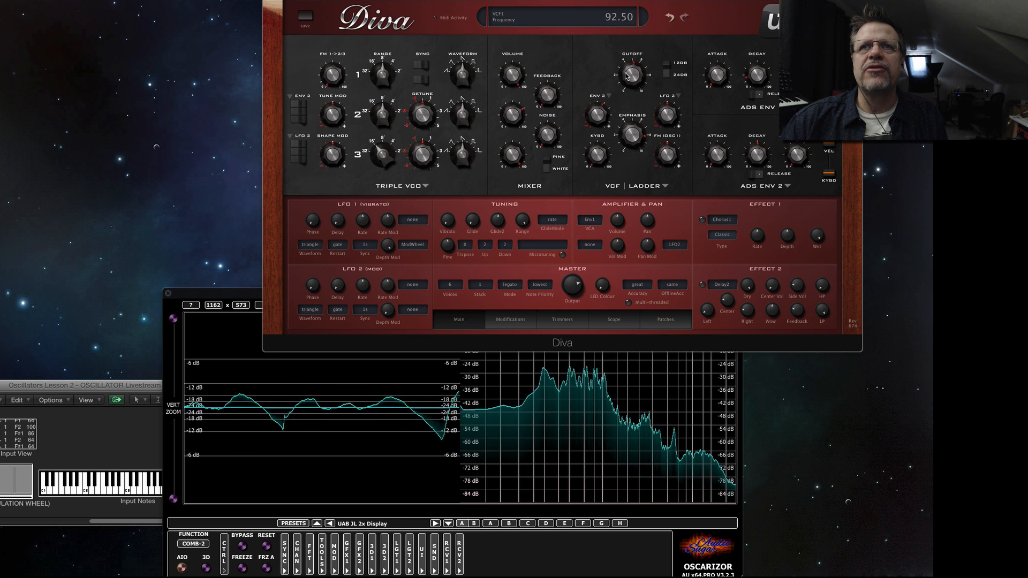
drag(630, 84, 629, 74)
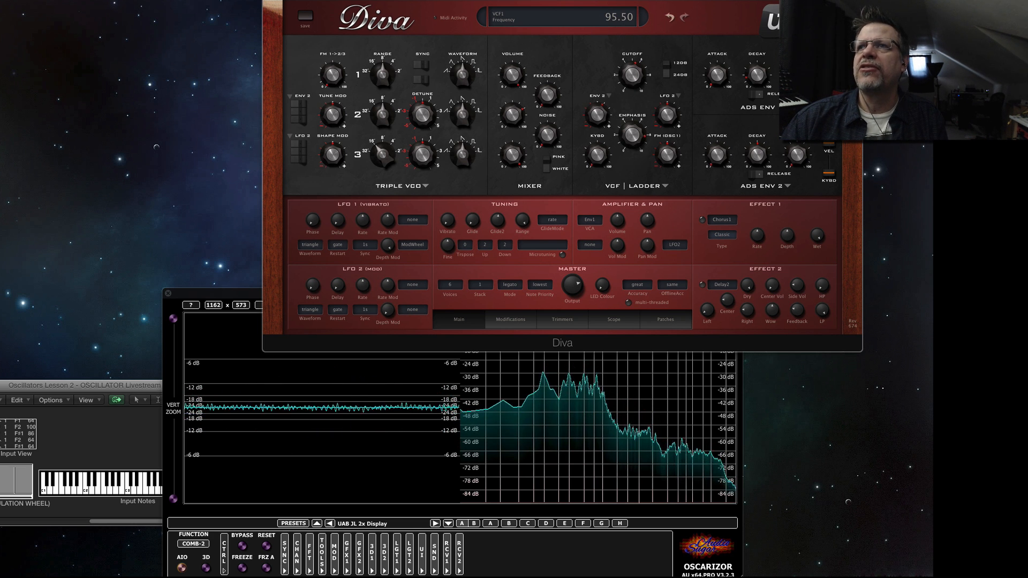
Switch to the Serum synth and sweep the MG Low 18 filter's cutoff and resonance, bringing the cutoff to about 620 Hz.
key(Down)
drag(653, 138, 658, 103)
drag(647, 140, 647, 130)
mouse_move(673, 142)
drag(691, 174, 700, 106)
drag(658, 178, 659, 196)
drag(631, 246, 632, 261)
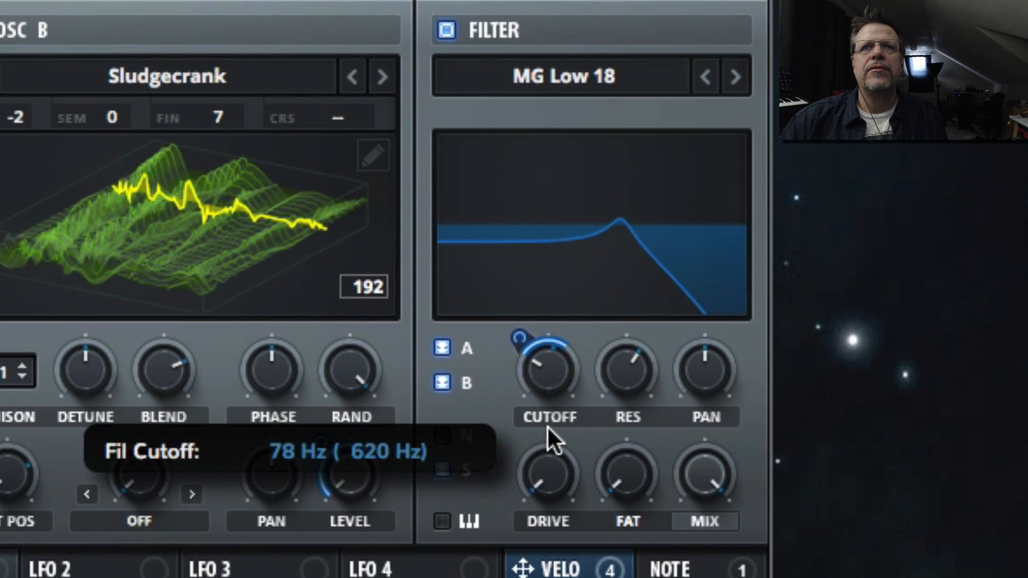
drag(547, 426, 551, 422)
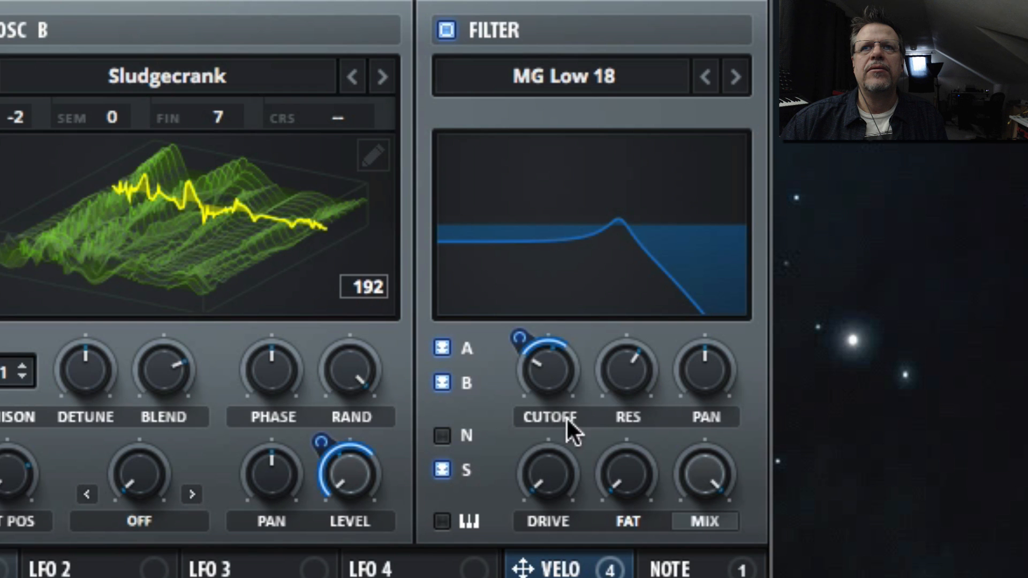
Raise the MG Low 18 filter's resonance and sweep its cutoff through 1143 Hz.
drag(627, 370, 634, 296)
drag(550, 362, 551, 360)
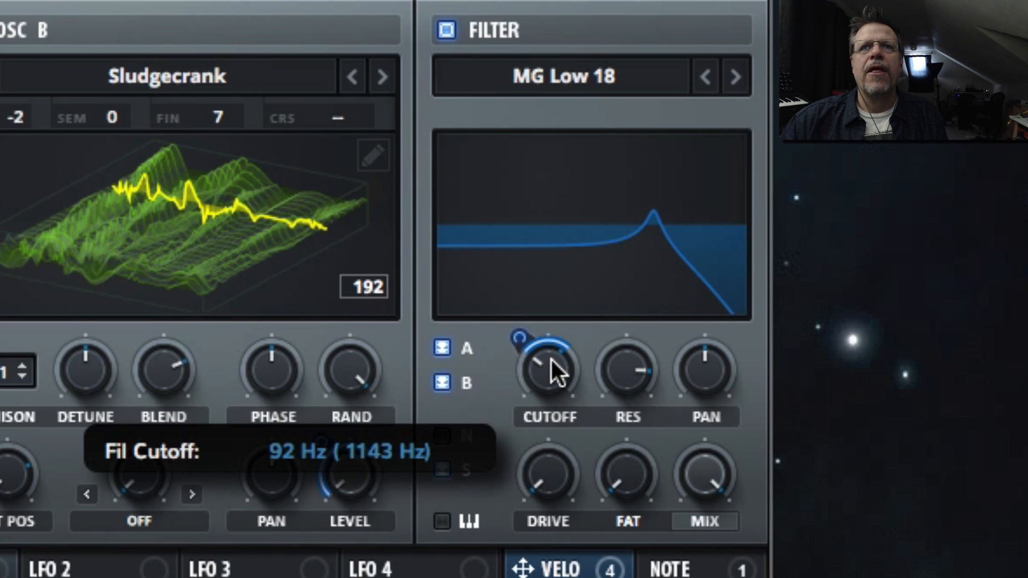
drag(551, 359, 549, 361)
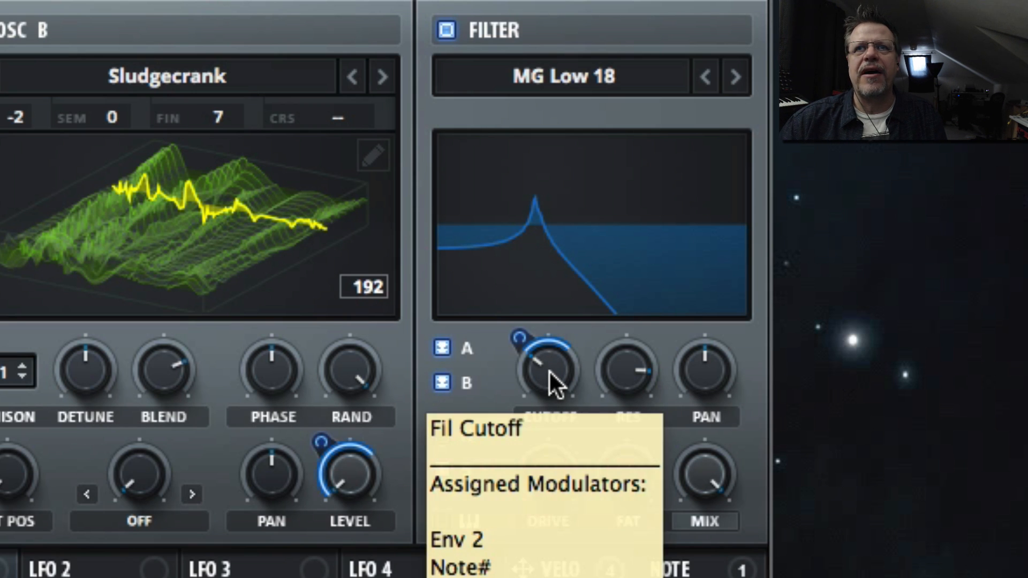
click(543, 361)
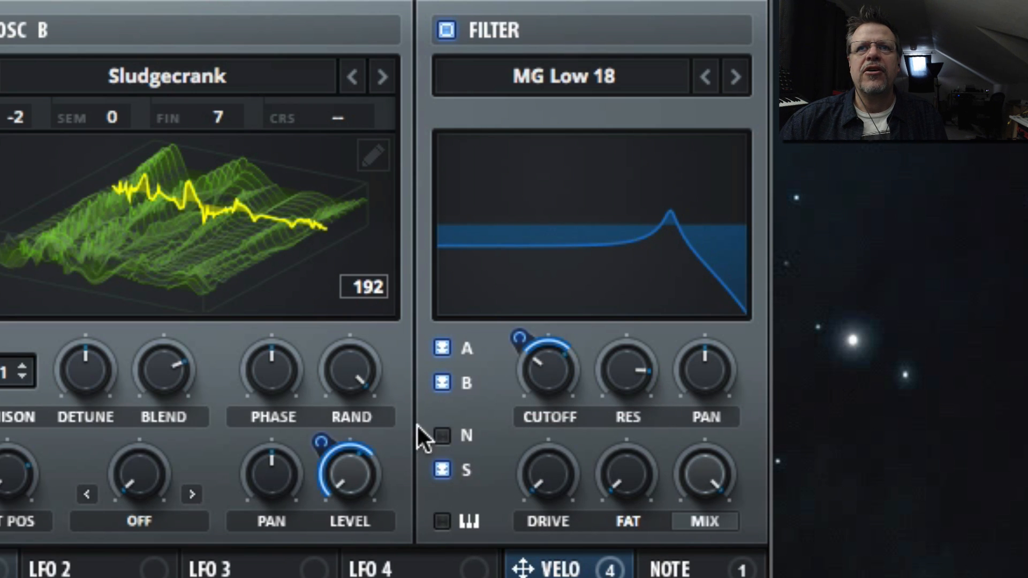
Remove the modulation amount from the filter cutoff, sweep the cutoff by hand, and lower the resonance.
drag(519, 339, 508, 404)
drag(570, 365, 573, 284)
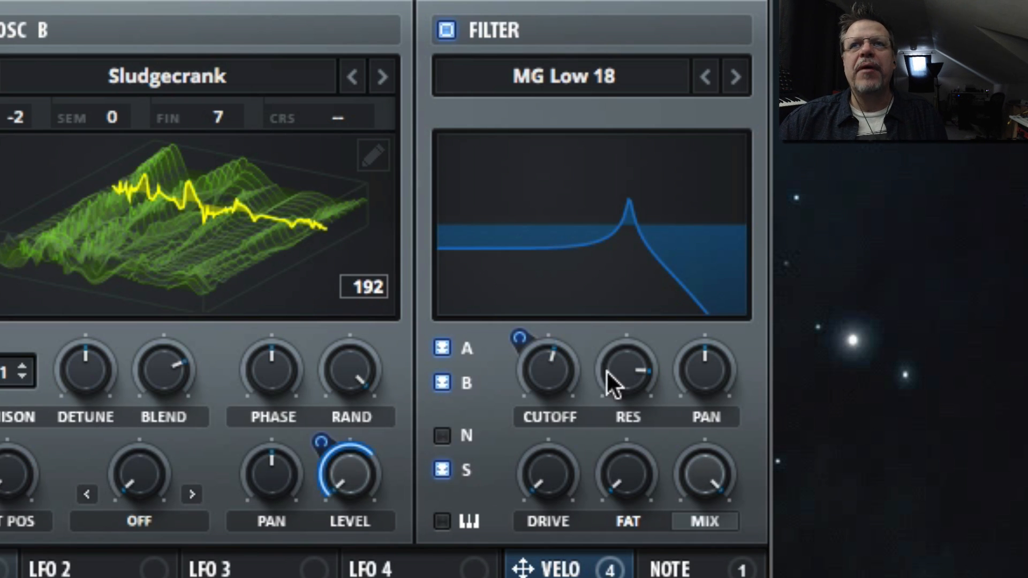
drag(542, 370, 530, 481)
drag(619, 393, 611, 461)
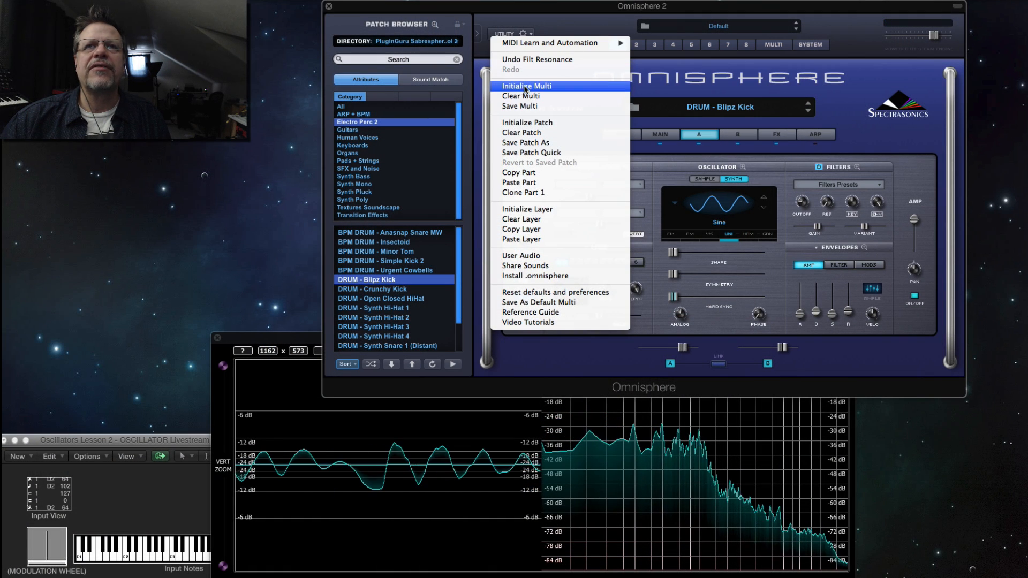
Initialize the multi in Omnisphere and turn down the envelope amount of the Basic 12db Lowpass filter.
click(525, 86)
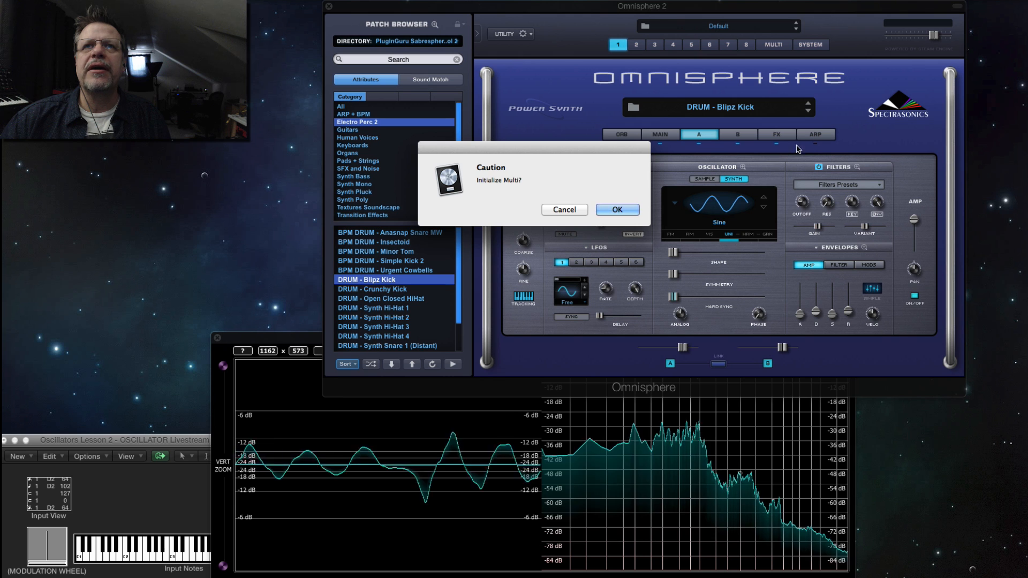
click(638, 209)
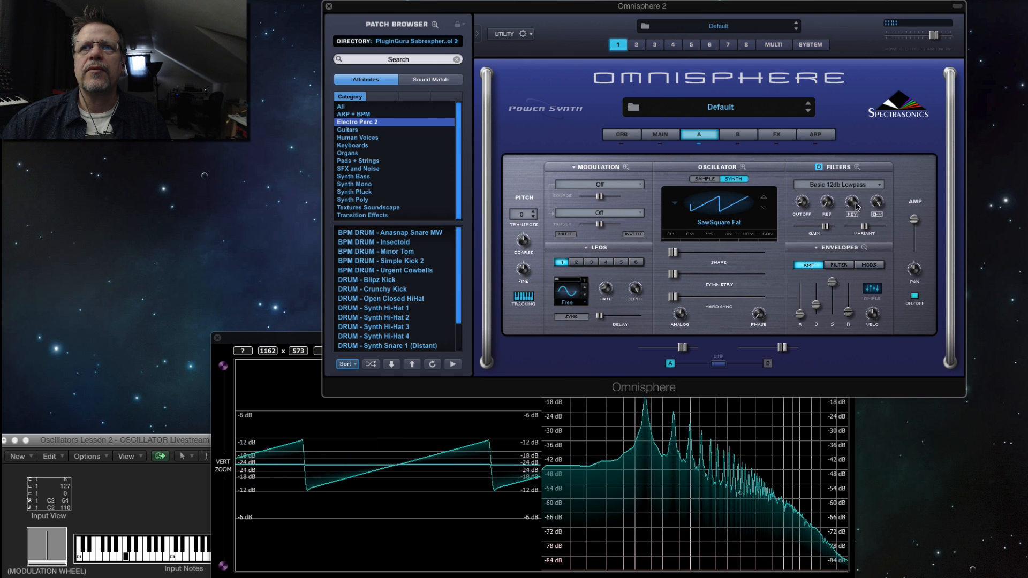
drag(876, 205, 890, 351)
Sweep the Basic 12db Lowpass cutoff through 1.955 kHz and 4.042 kHz while adjusting the resonance.
drag(802, 207, 814, 173)
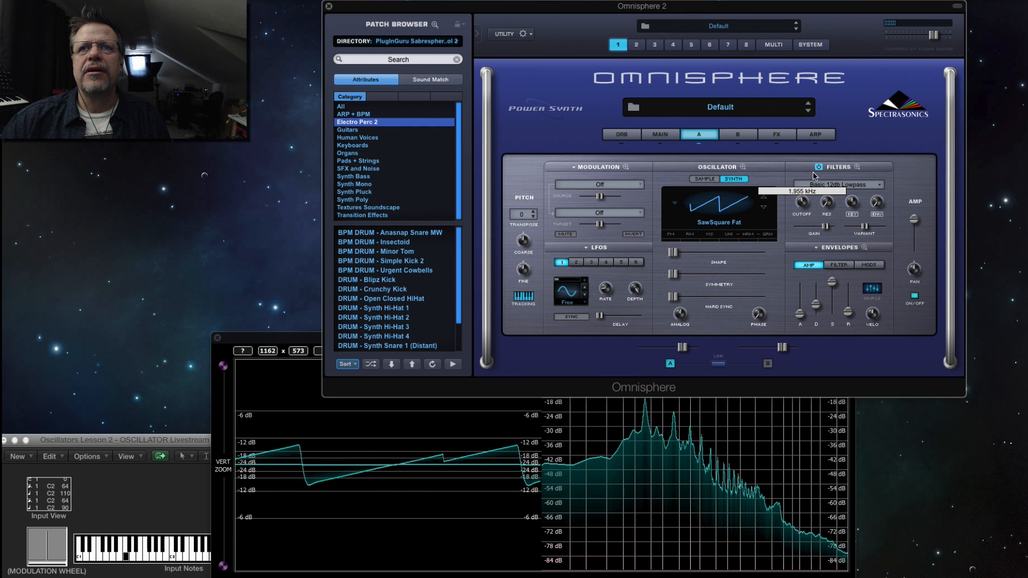
click(827, 202)
mouse_move(802, 200)
mouse_down()
mouse_move(827, 203)
mouse_move(805, 205)
mouse_move(803, 241)
mouse_move(809, 209)
mouse_up()
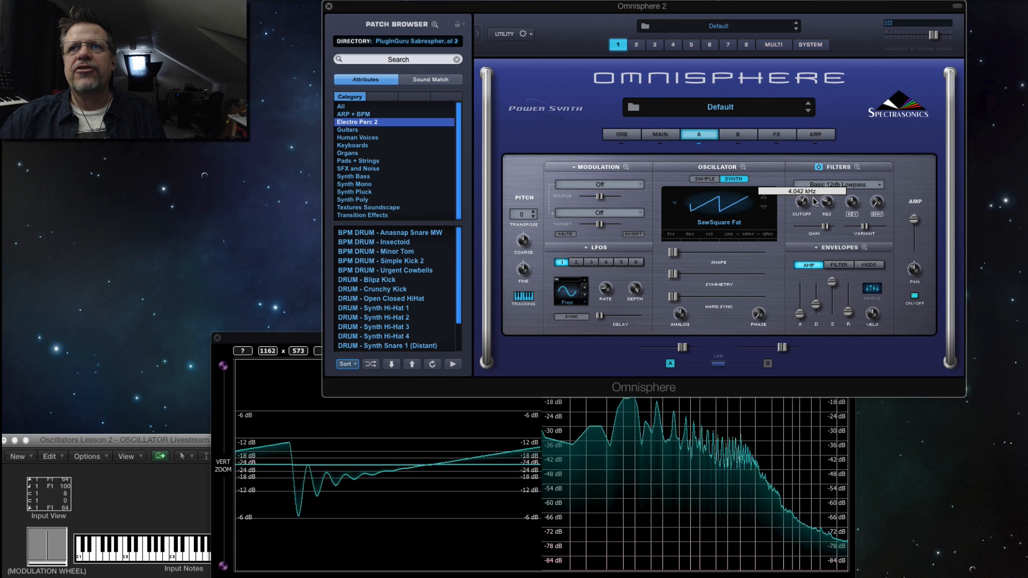
drag(814, 201, 836, 218)
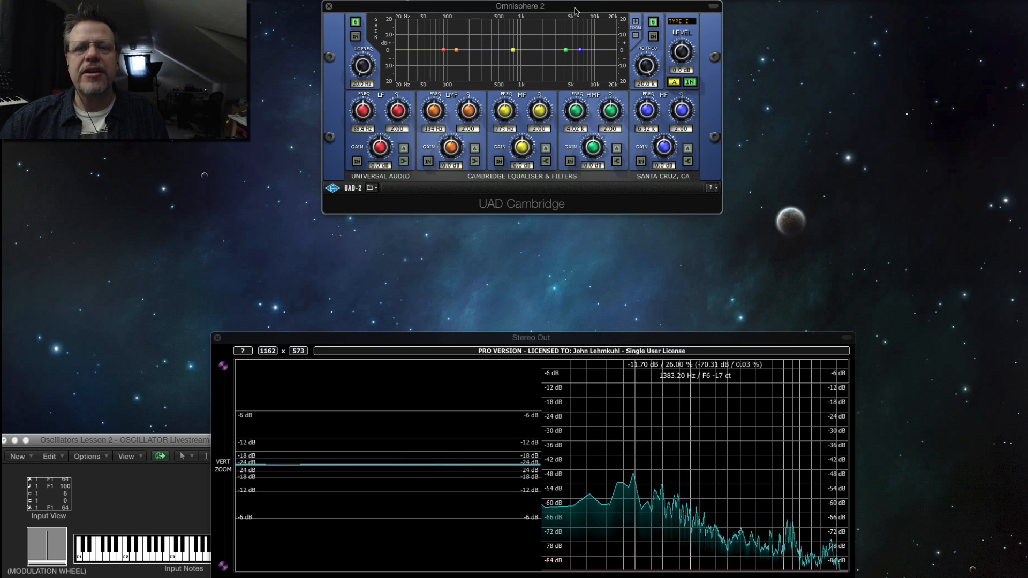
Reposition the UAD Cambridge window and enable its low-cut filter at 20.0 Hz and high-cut filter at 20.0 kHz.
drag(583, 9, 731, 232)
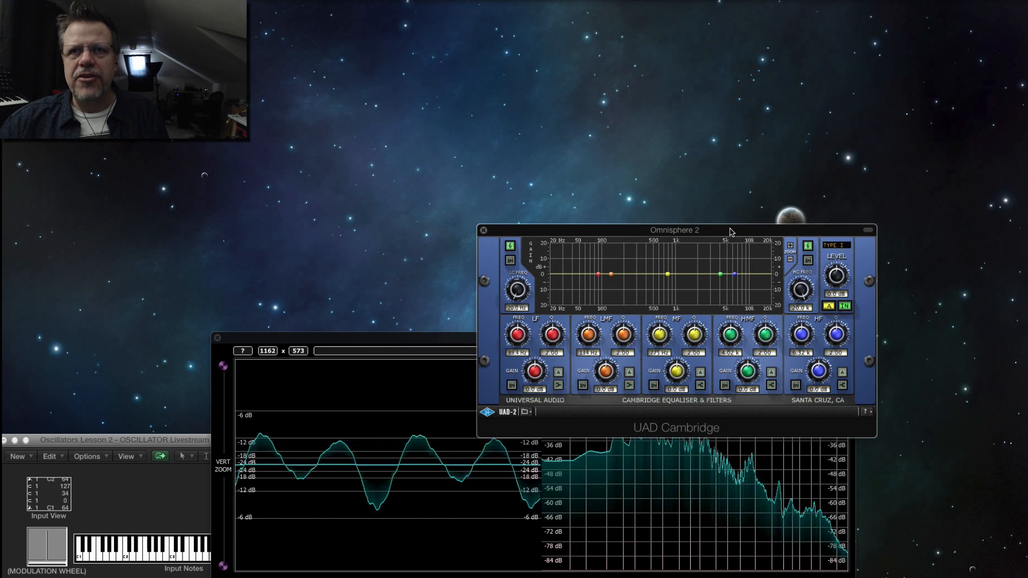
drag(725, 227, 668, 160)
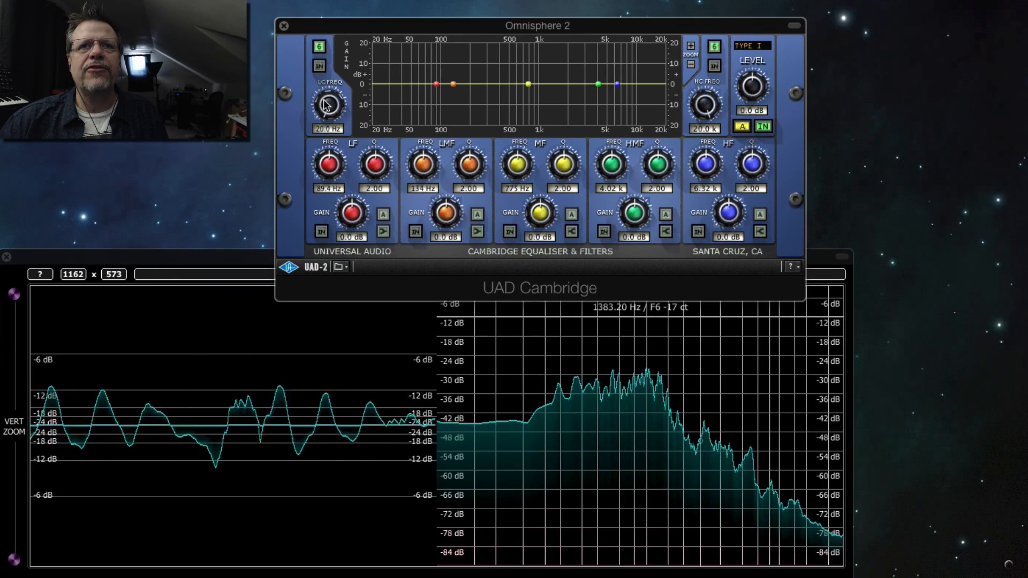
drag(326, 103, 333, 151)
drag(706, 111, 758, 21)
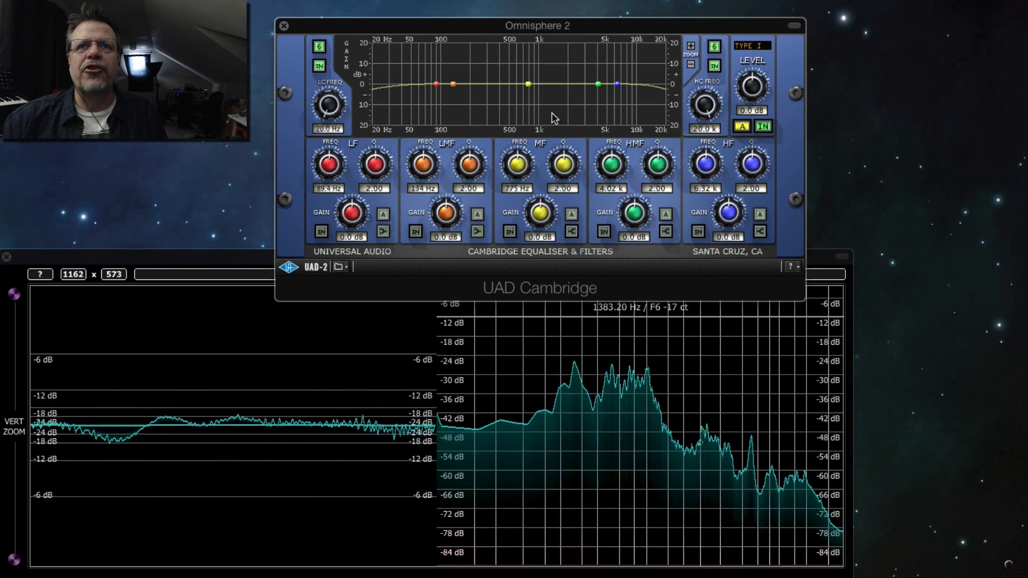
Enable the MF band, boost it 8.4 dB at 824 Hz with a Q of 16.00, and switch the band off again.
drag(564, 160, 562, 183)
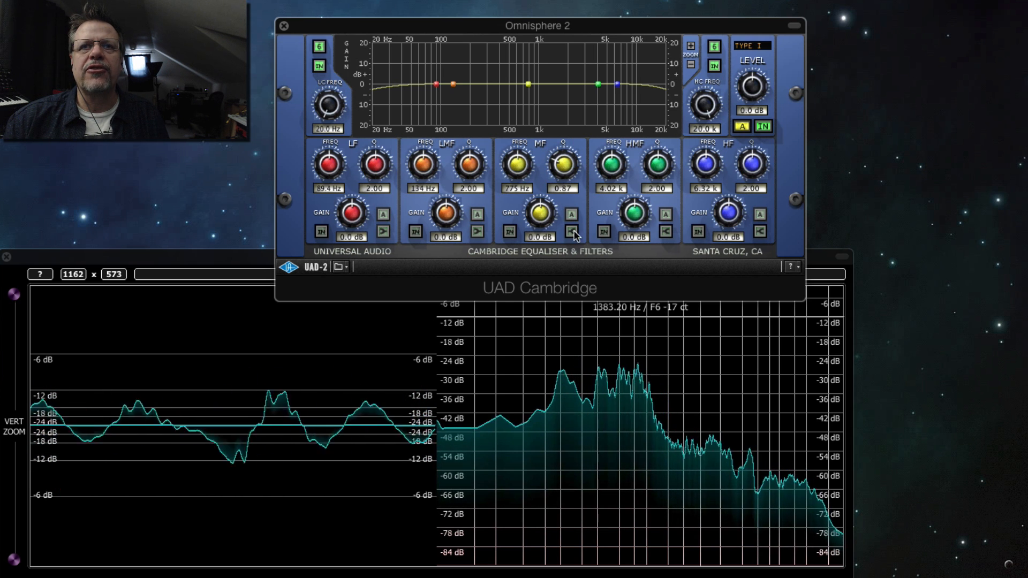
click(509, 231)
drag(540, 221, 586, 99)
drag(566, 168, 575, 138)
mouse_move(530, 173)
mouse_down()
mouse_move(535, 133)
mouse_move(526, 213)
mouse_move(519, 161)
mouse_move(543, 142)
mouse_move(533, 179)
mouse_up()
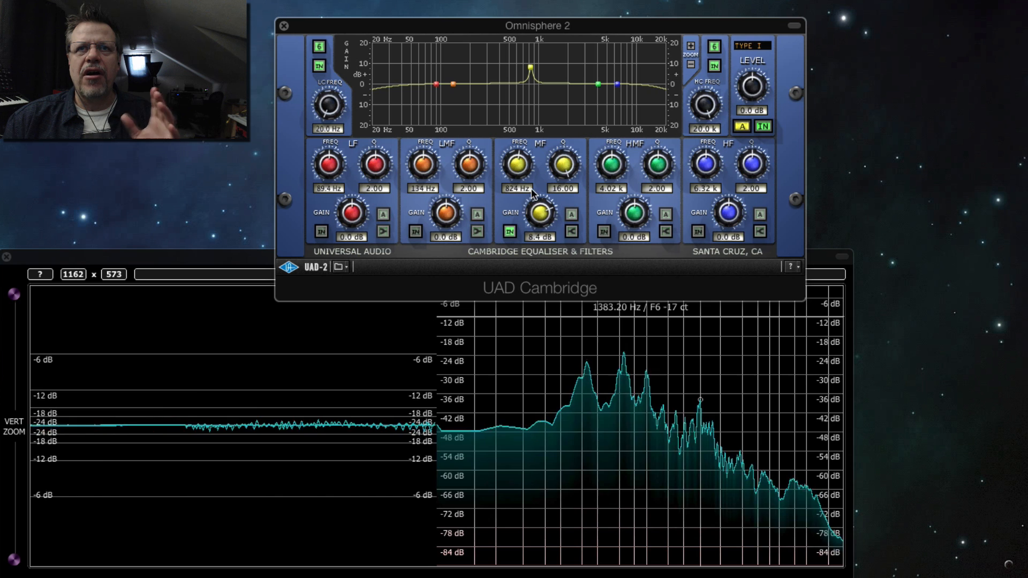
click(510, 232)
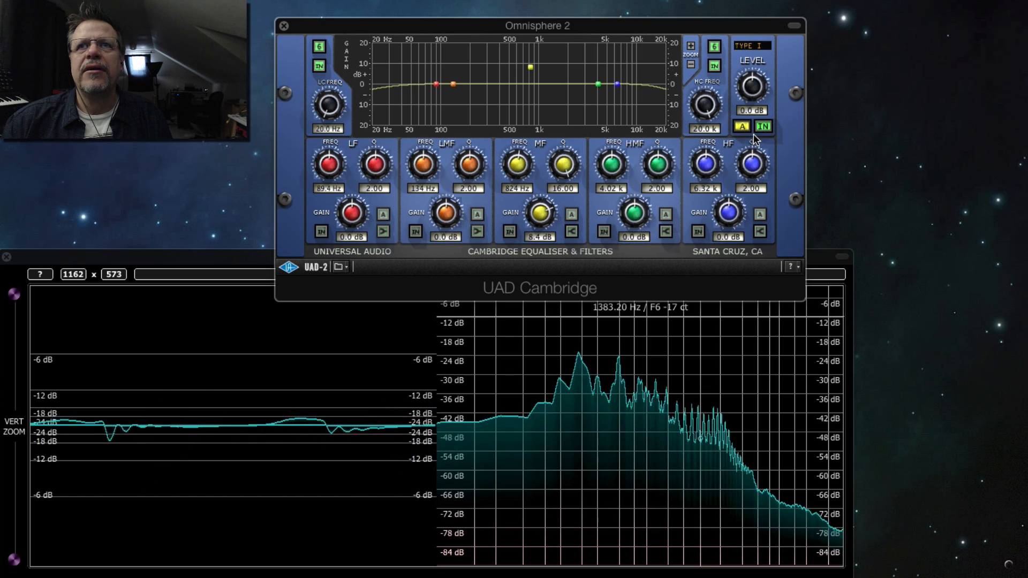
Change the high-cut filter type to Butterworth 4 and sweep its frequency down and back up.
drag(710, 106, 708, 136)
click(752, 46)
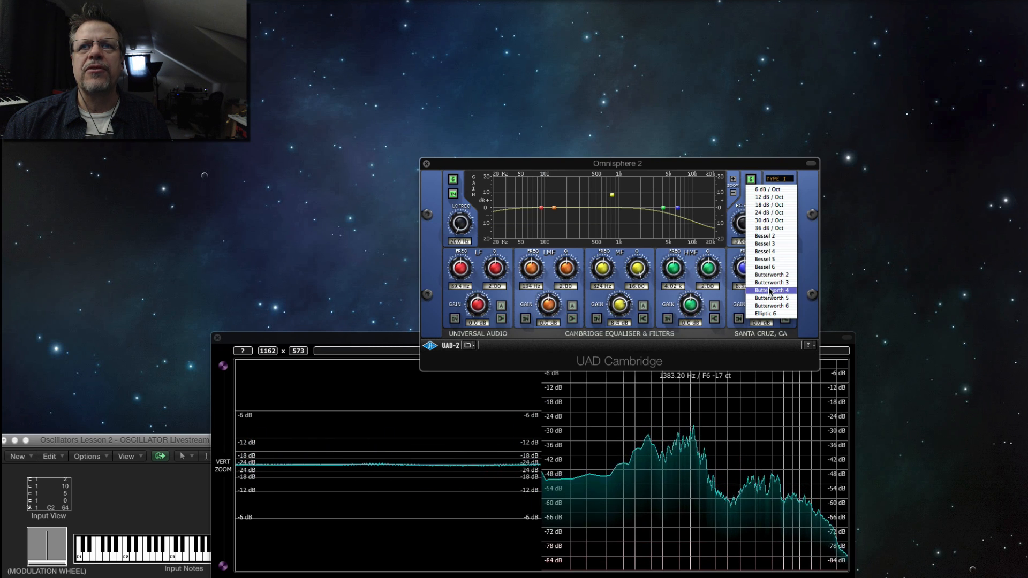
click(770, 291)
drag(744, 216, 748, 184)
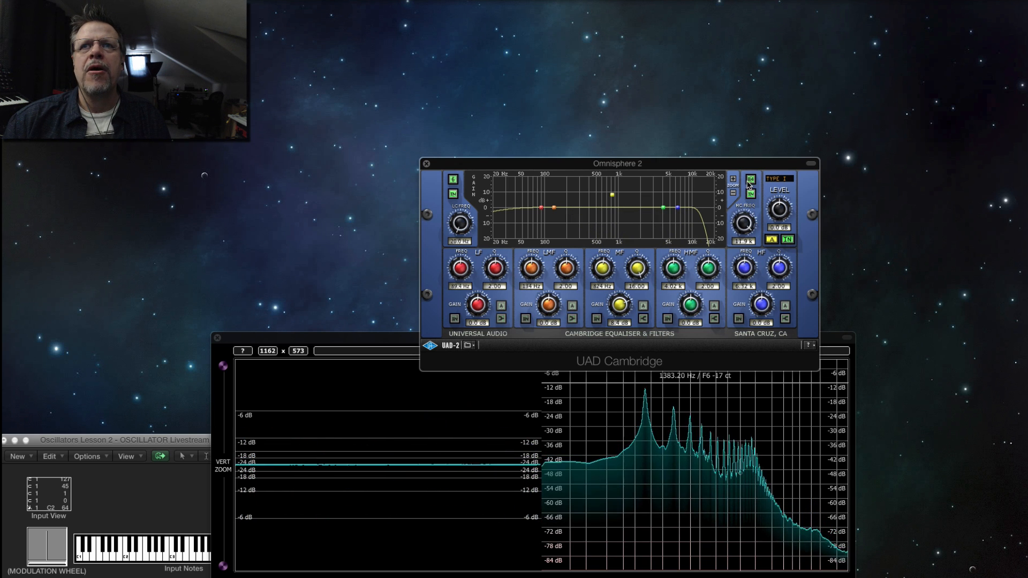
Lower the high-cut frequency, set its slope to 12 dB/Oct, and bring the Stereo Out analyzer to the front.
click(750, 182)
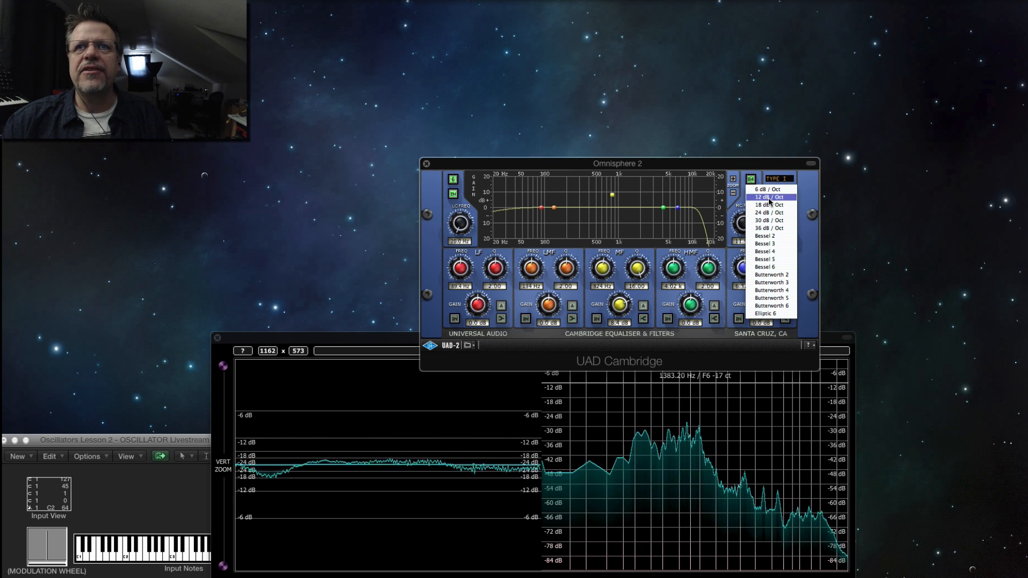
click(769, 198)
drag(744, 223, 742, 267)
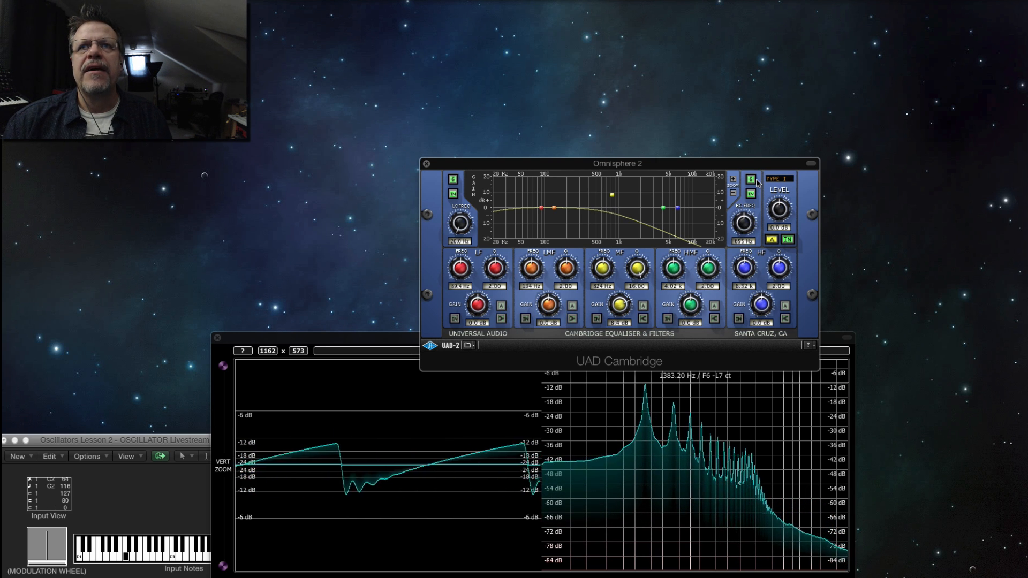
click(757, 183)
click(769, 199)
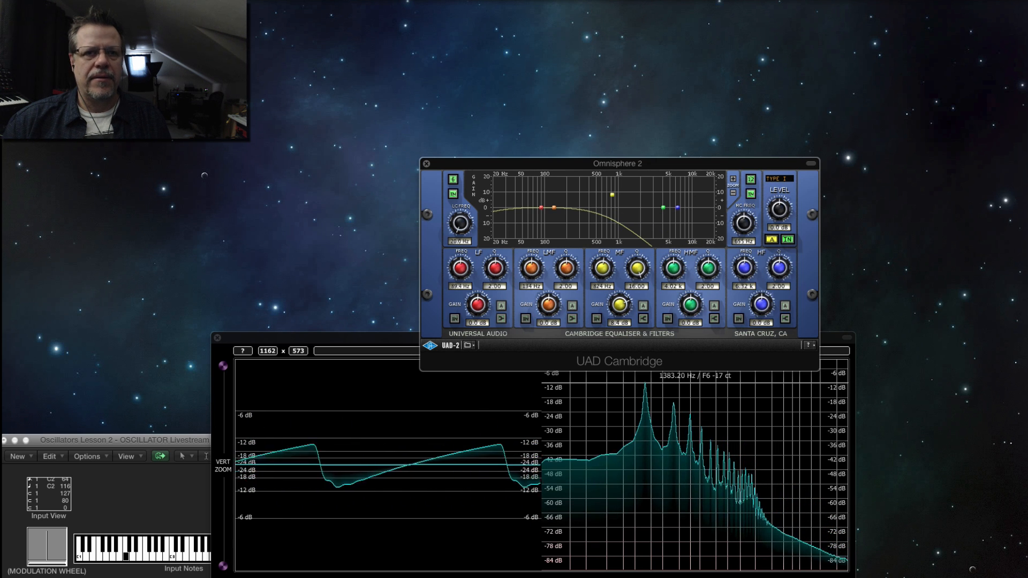
click(659, 503)
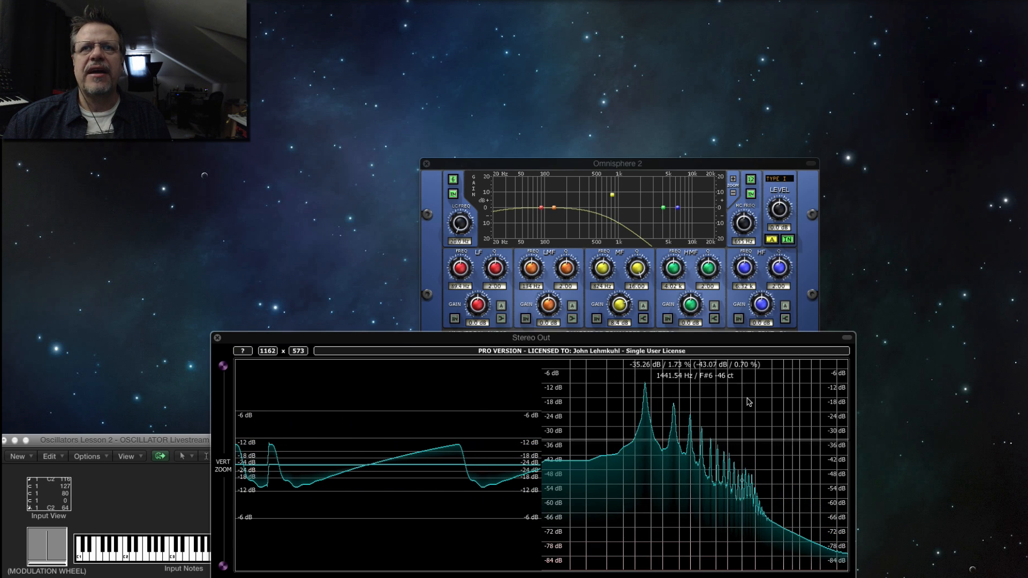
Set the high-cut slope to 24 dB/Oct and bring the Stereo Out analyzer to the front.
click(751, 181)
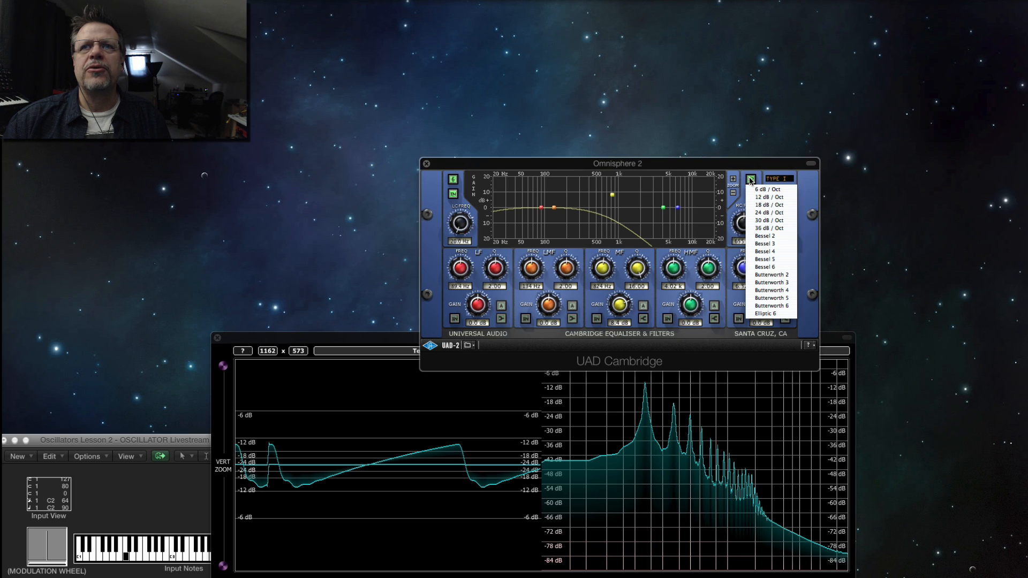
click(768, 213)
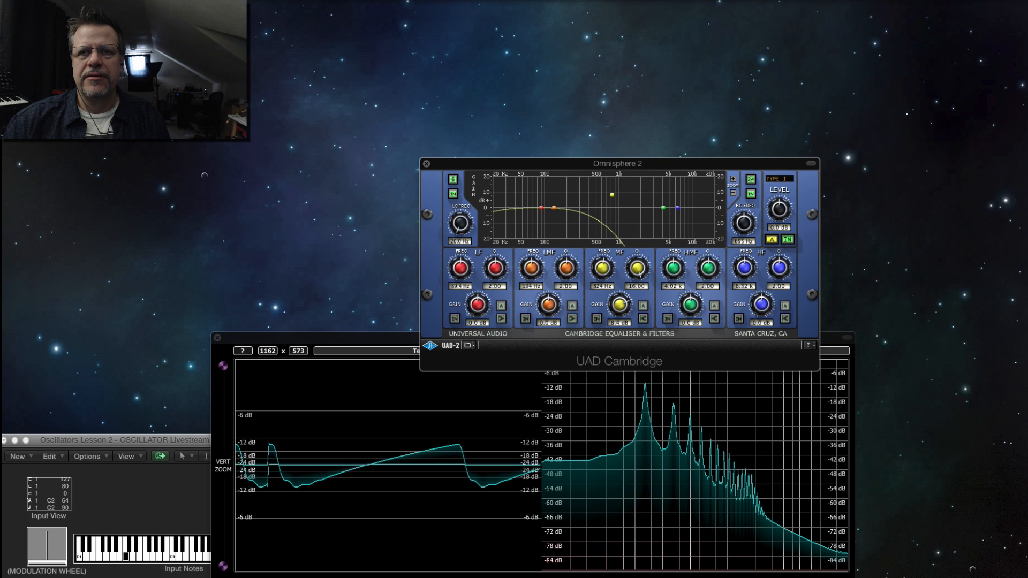
click(659, 498)
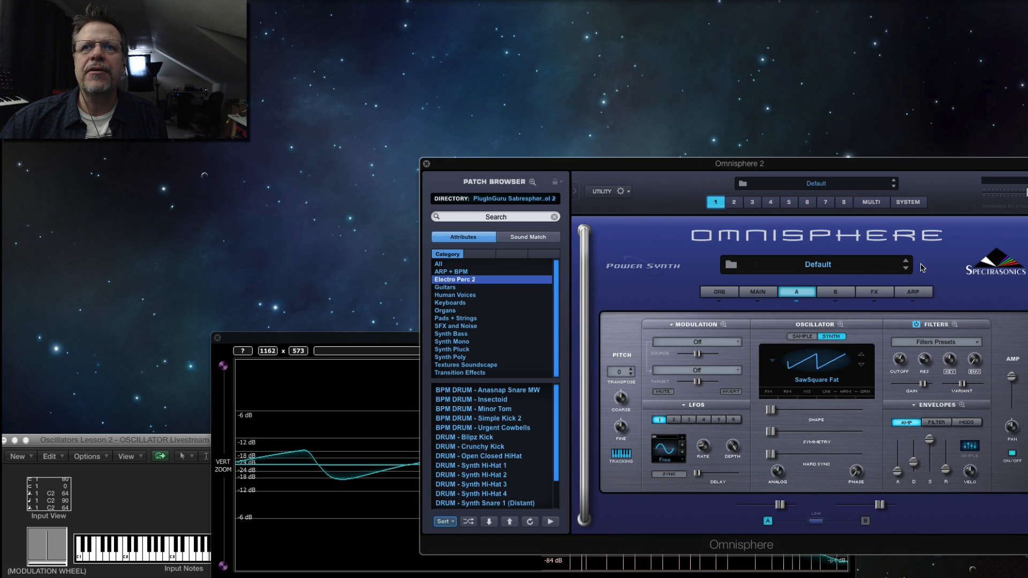
Move the Omnisphere window clear of the analyzer and load the Basic 12db Lowpass filter preset.
drag(856, 168, 693, 1)
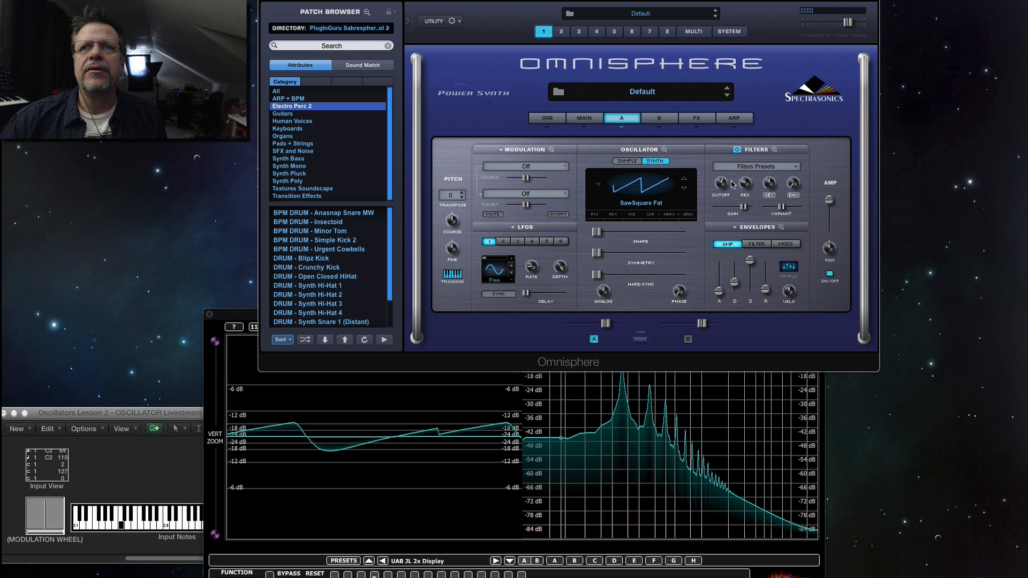
mouse_move(725, 186)
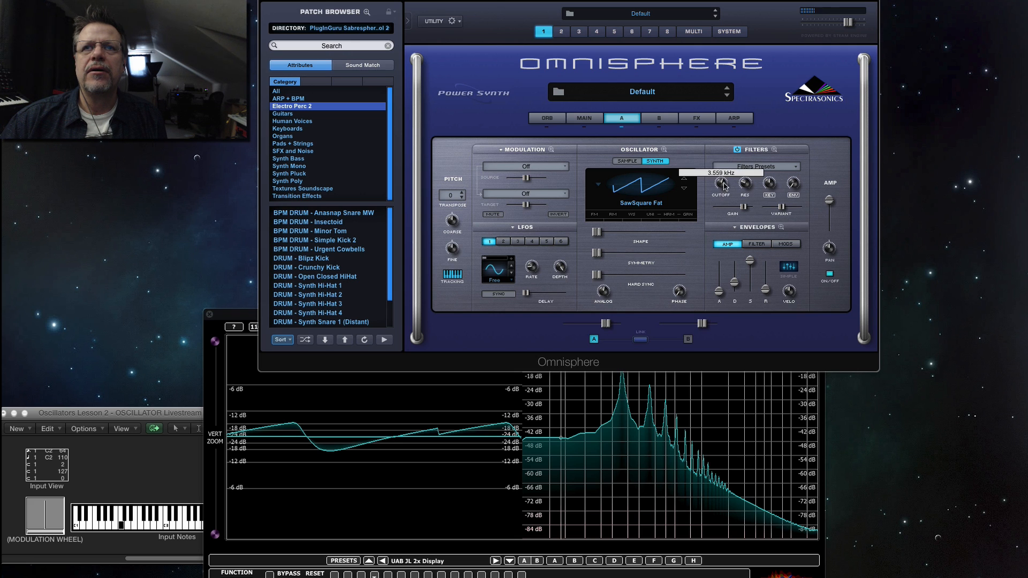
click(765, 168)
mouse_move(757, 222)
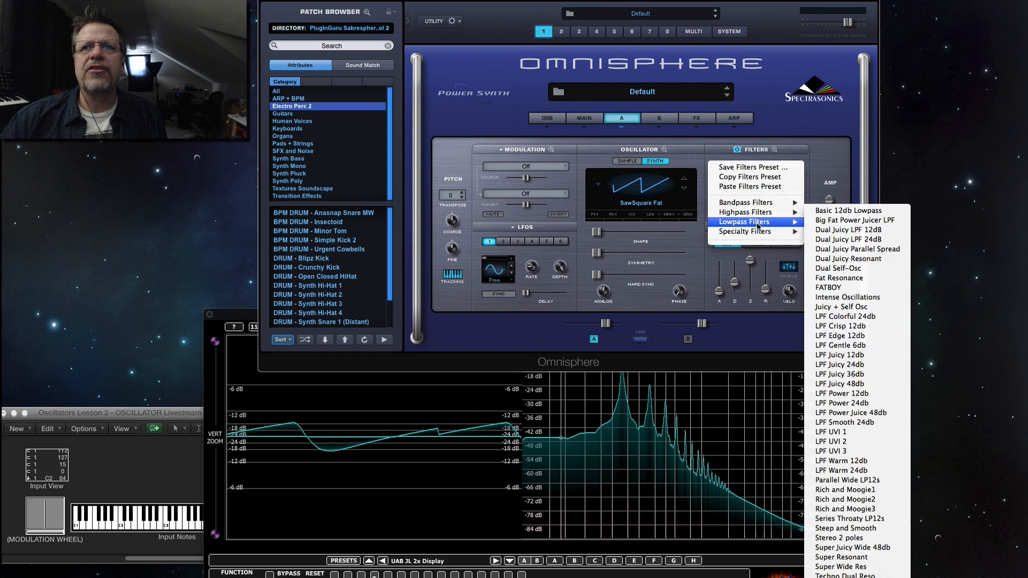
click(848, 211)
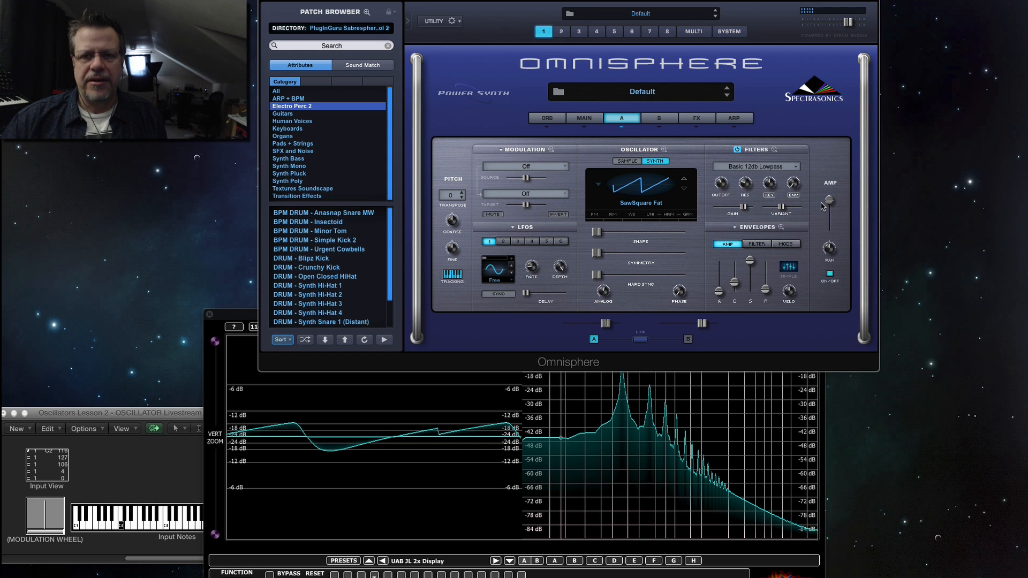
Change the filter preset to LPF Juicy 24db, bring the analyzer forward, and sweep the filter's cutoff.
click(759, 167)
mouse_move(764, 168)
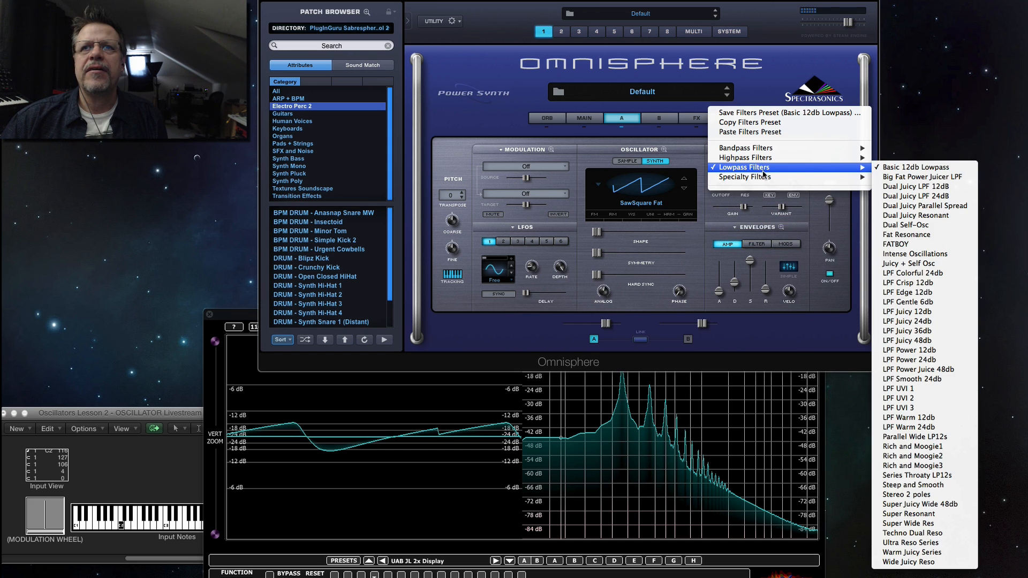
click(937, 323)
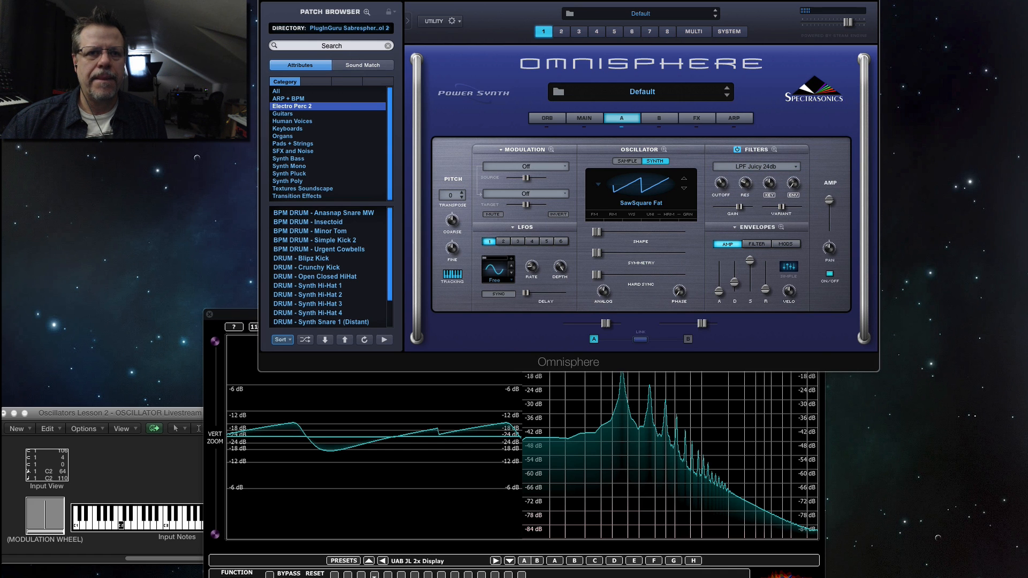
click(751, 493)
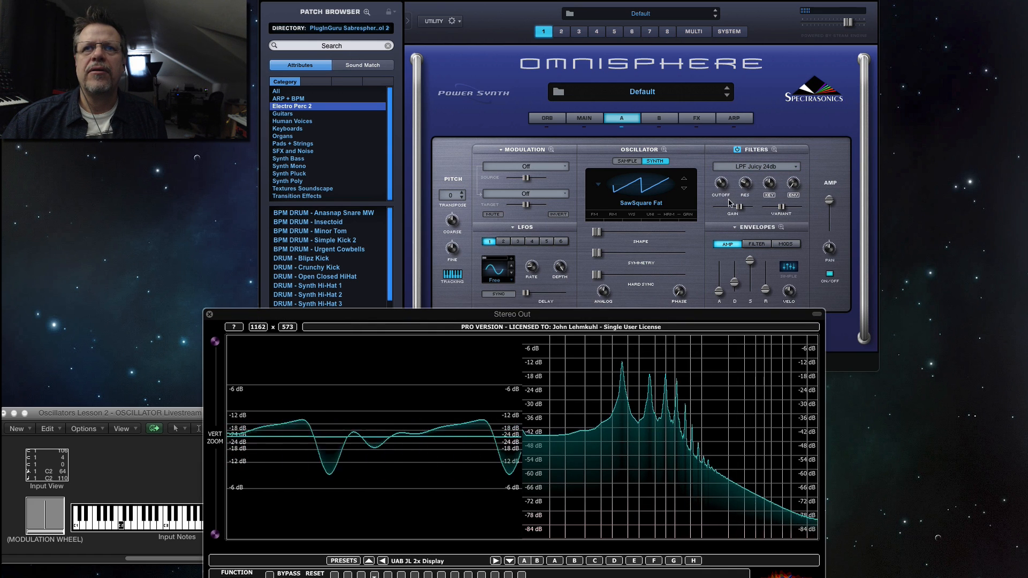
click(721, 183)
drag(719, 195, 722, 185)
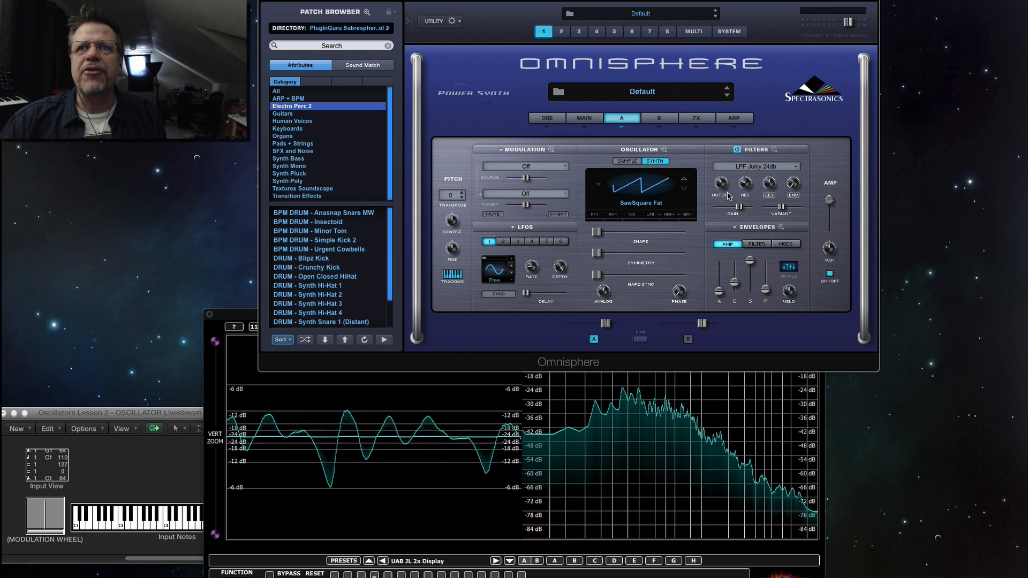
Load the LPF Gentle 6db lowpass filter preset in layer A and adjust its cutoff.
click(767, 170)
mouse_move(767, 170)
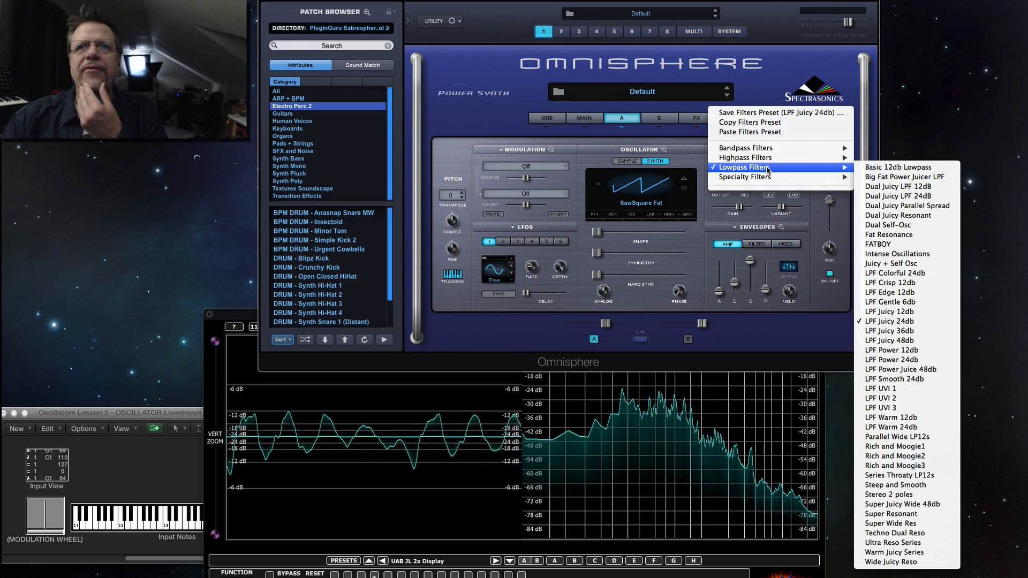
click(911, 302)
mouse_move(723, 183)
mouse_down()
mouse_move(731, 151)
mouse_move(724, 182)
mouse_up()
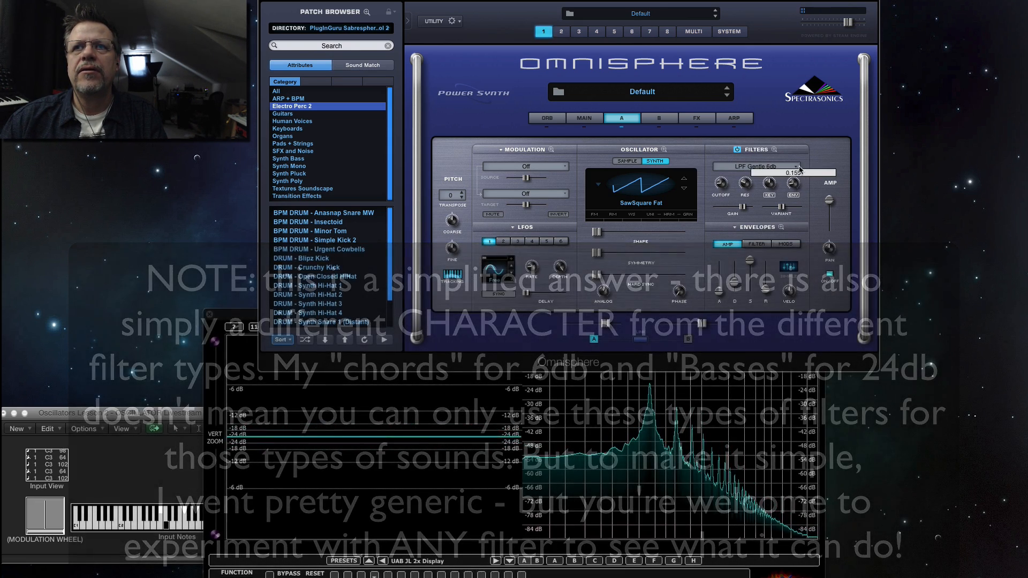
Shape the filter envelope's attack and decay, and adjust the envelope amount applied to the filter.
click(757, 244)
drag(720, 295, 736, 279)
drag(794, 183, 794, 181)
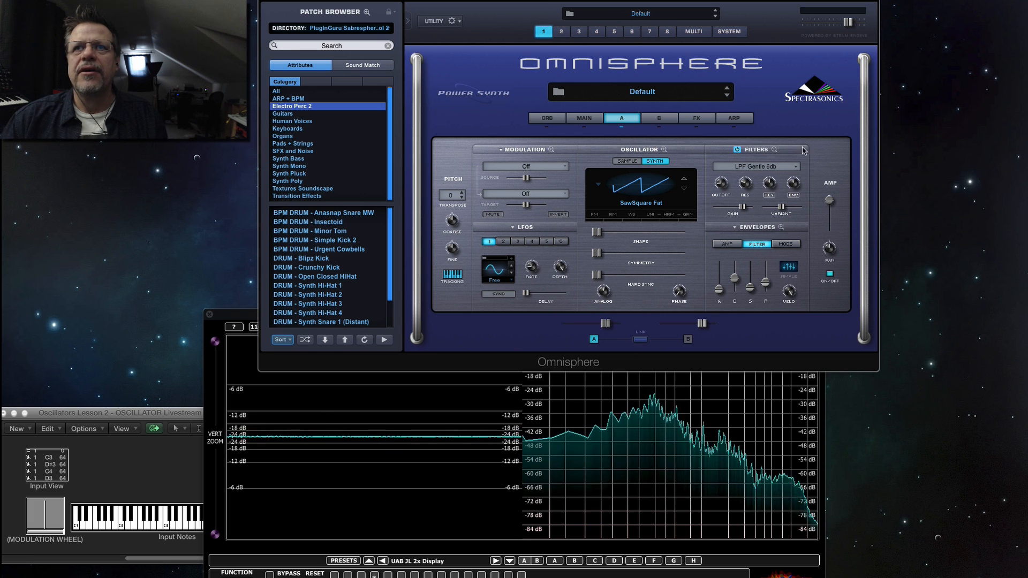
Change the filter preset to LPF Juicy 36db and adjust its resonance.
click(764, 172)
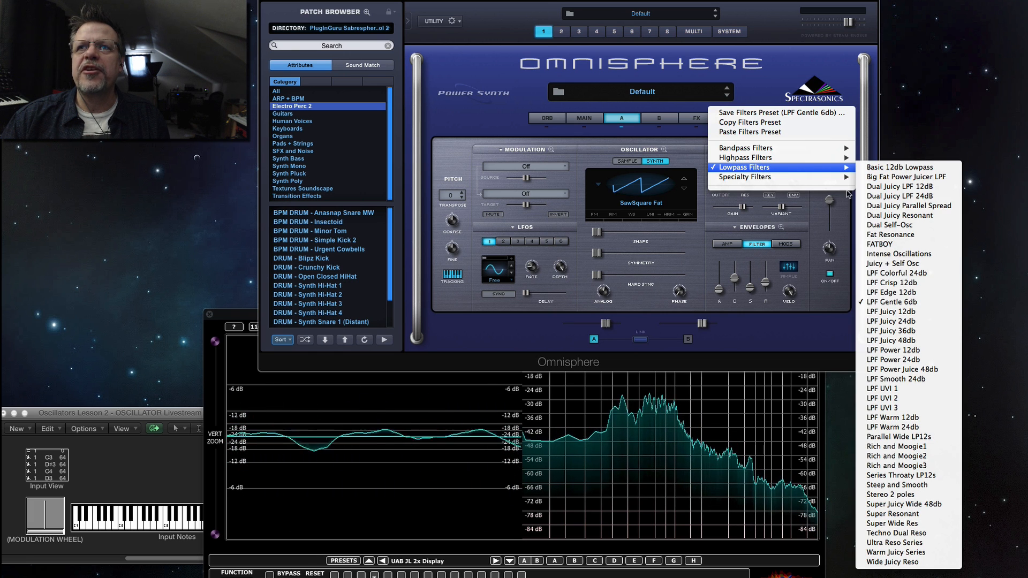
click(915, 332)
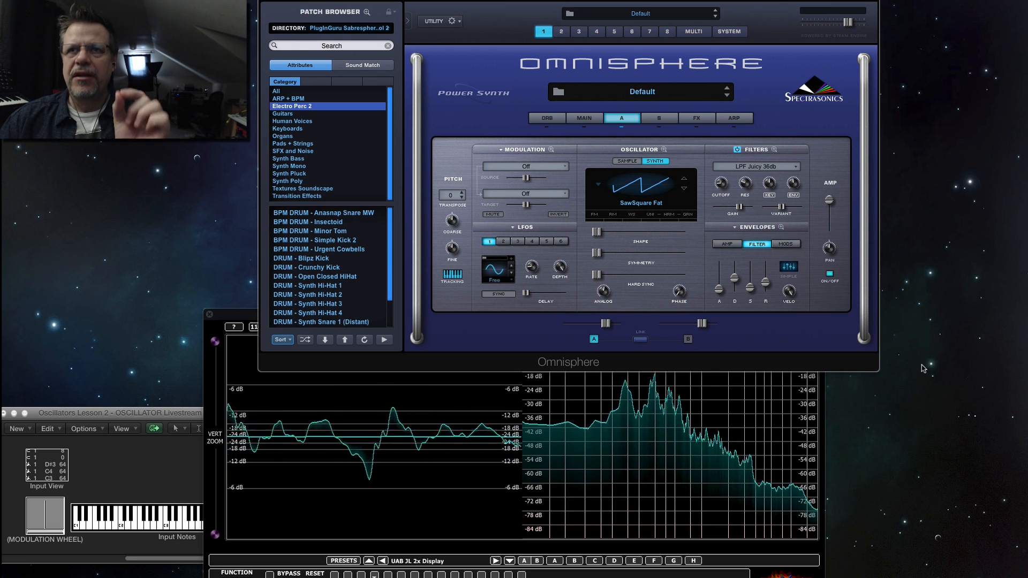
mouse_move(744, 186)
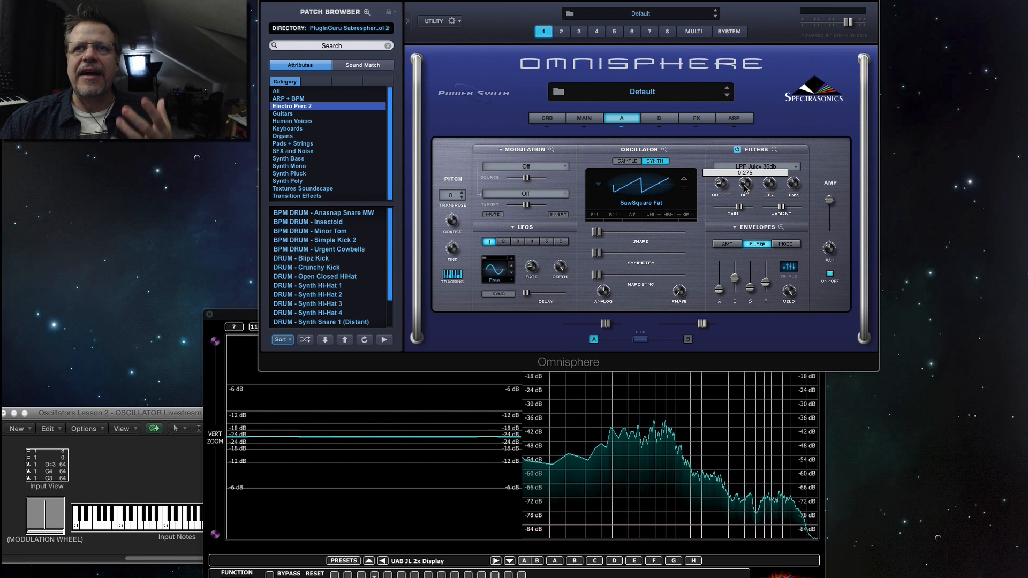
drag(745, 192, 745, 195)
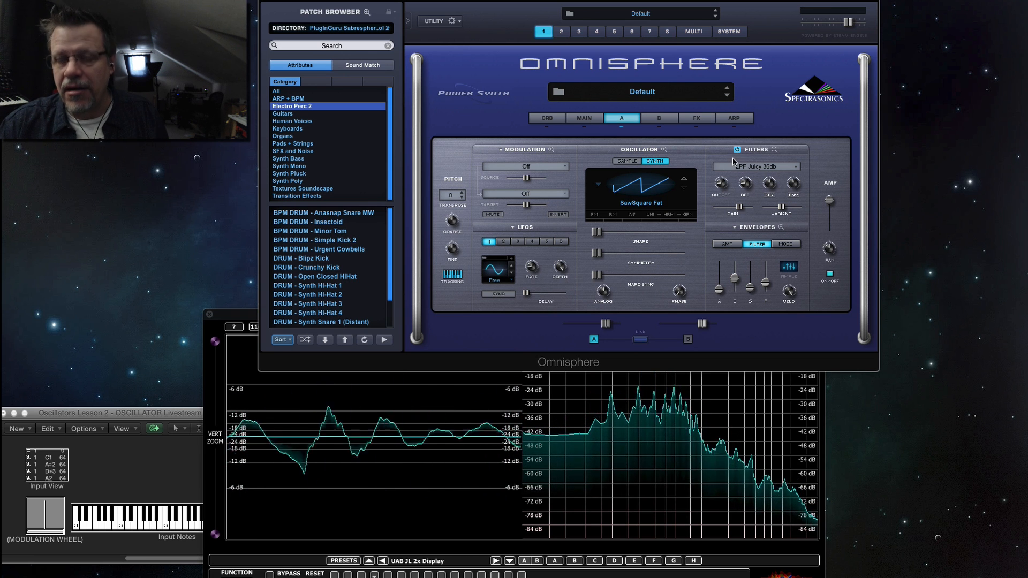
Switch the layer A filter back to the LPF Gentle 6db lowpass preset.
click(753, 167)
mouse_move(754, 167)
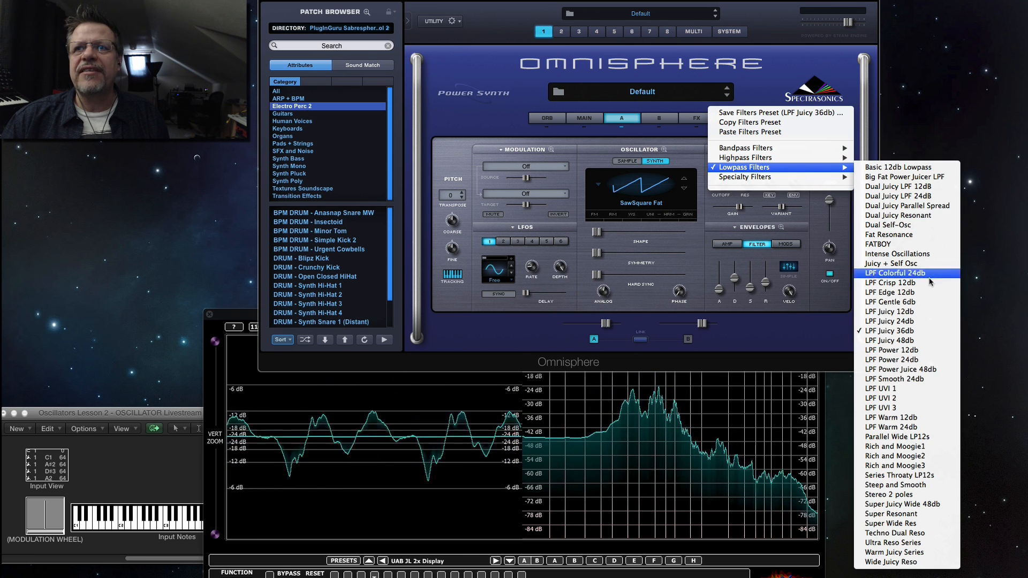
click(916, 303)
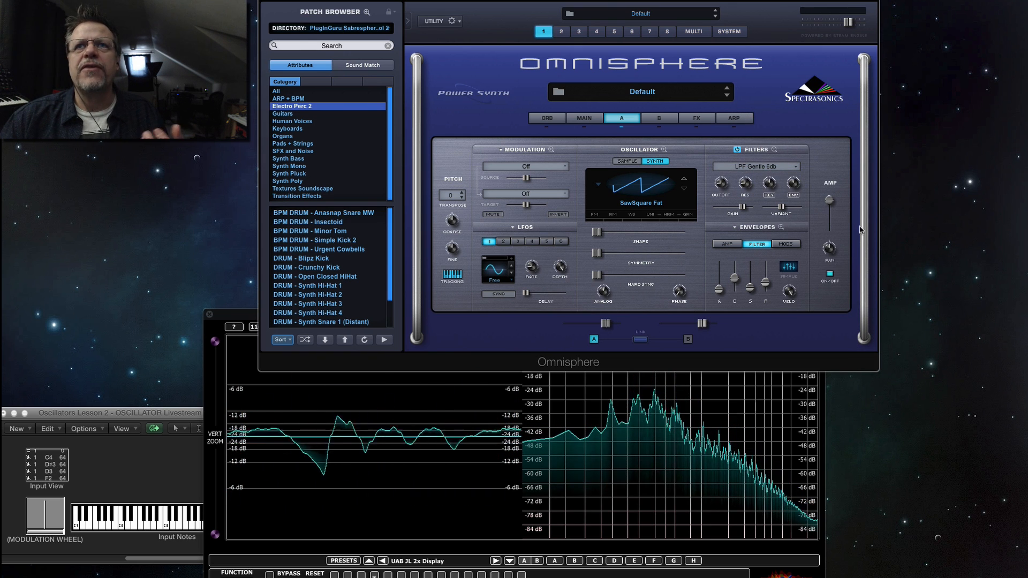
Add Analog Chorus and Chorus Echo to the first two Common effect slots and lower the echo's mix.
click(698, 119)
click(488, 172)
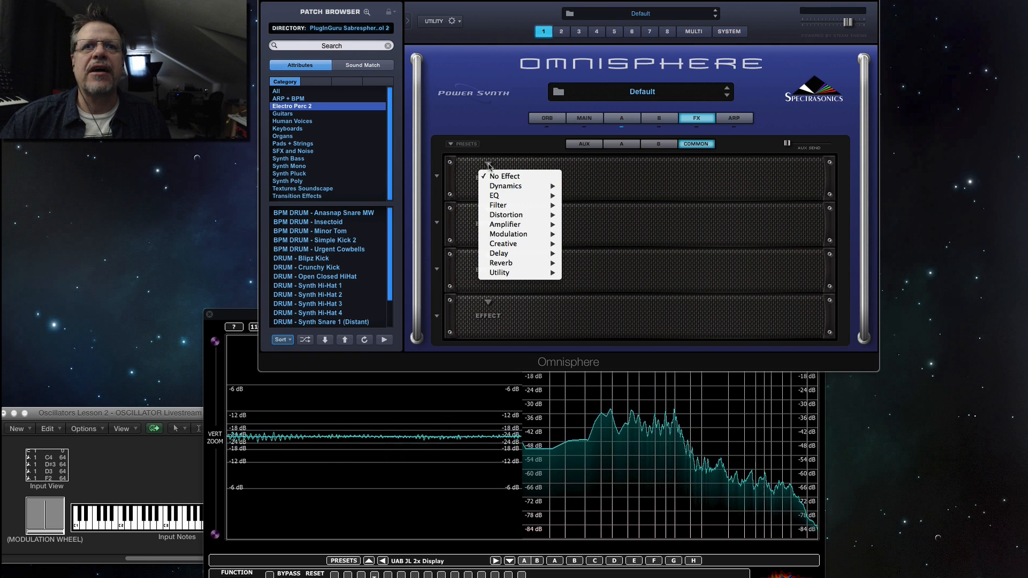
mouse_move(516, 237)
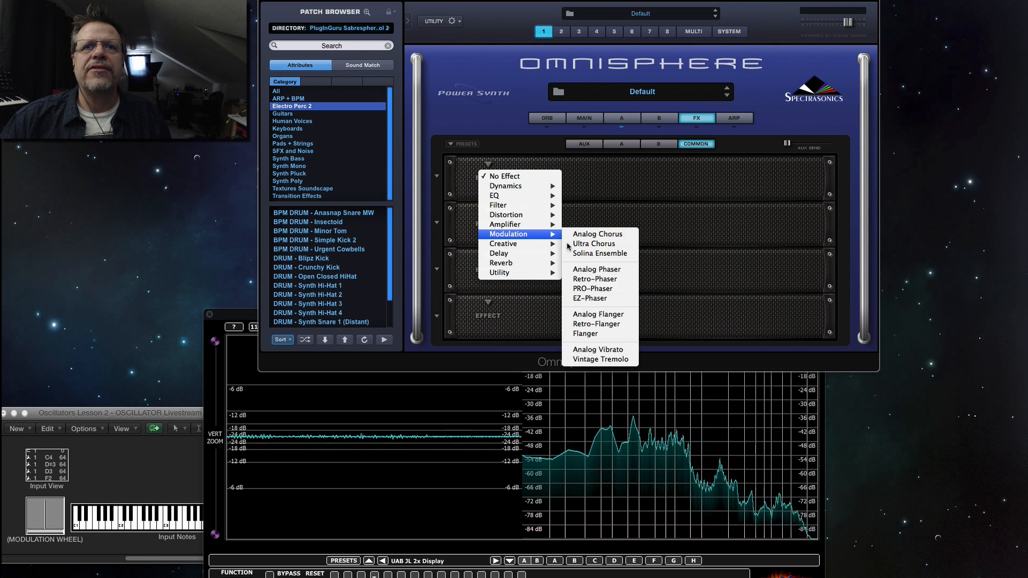
click(597, 234)
click(488, 215)
mouse_move(536, 299)
click(587, 300)
drag(489, 244, 486, 244)
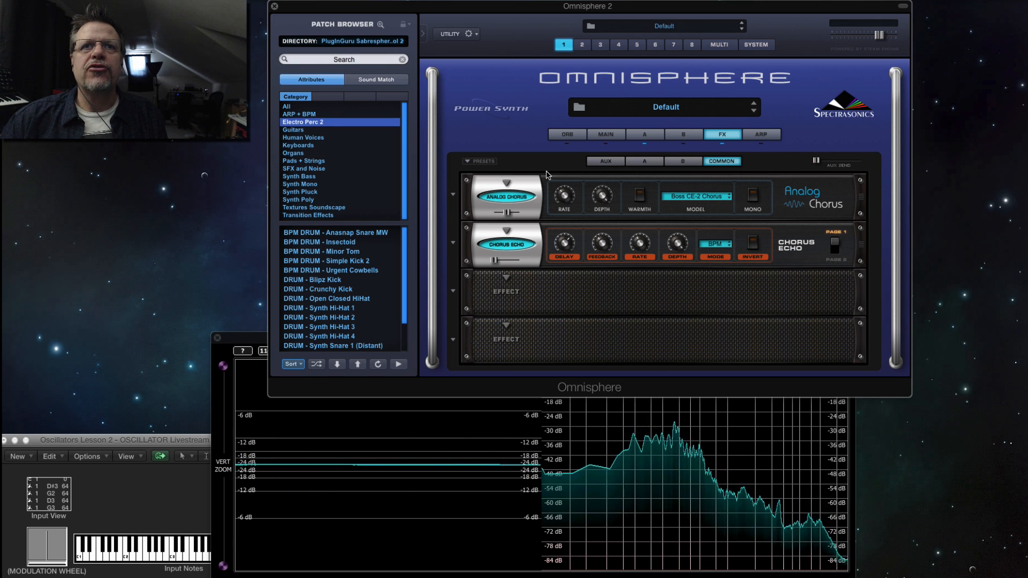
Bypass the Analog Chorus and Chorus Echo effects and return to the layer A settings.
click(517, 205)
click(515, 245)
click(643, 138)
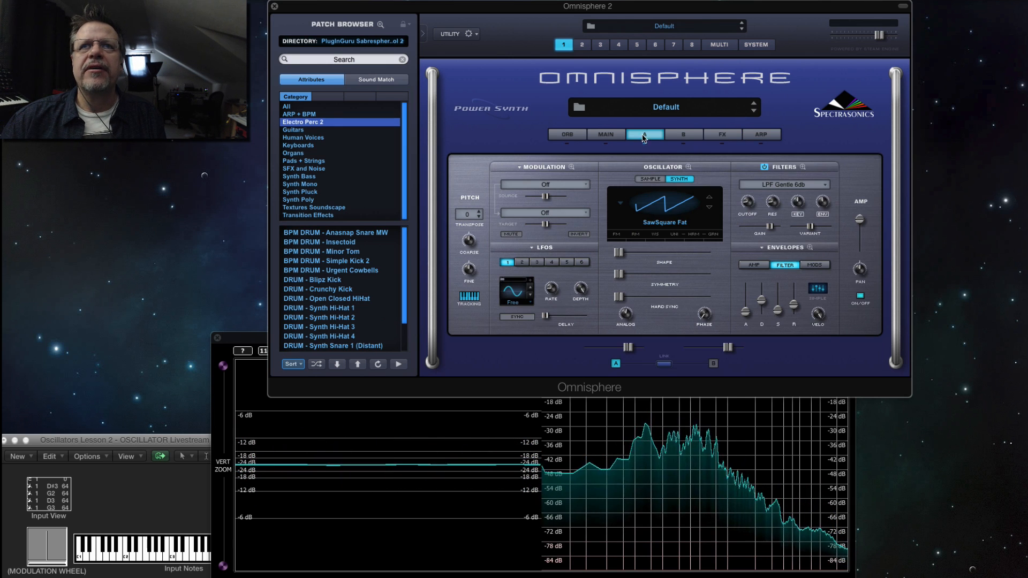
Load the LPF Juicy 48db filter preset and try higher and lower envelope amounts.
click(787, 186)
mouse_move(851, 185)
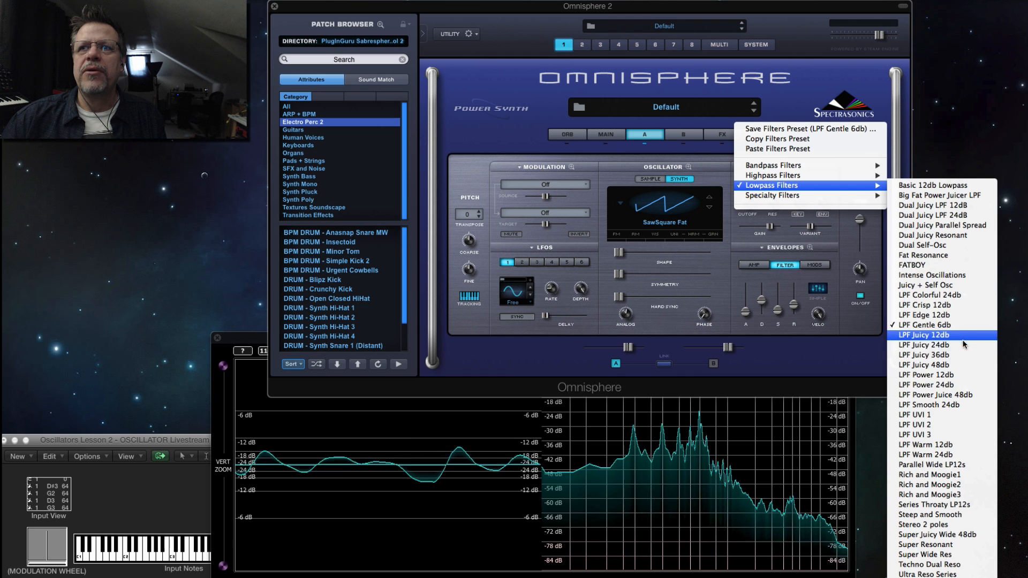
click(960, 365)
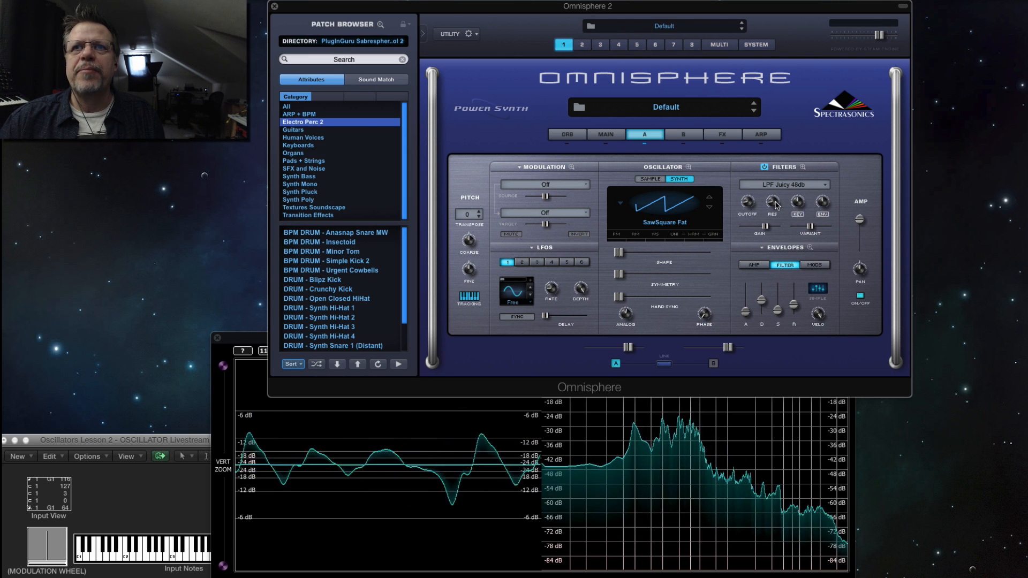
drag(823, 202, 827, 190)
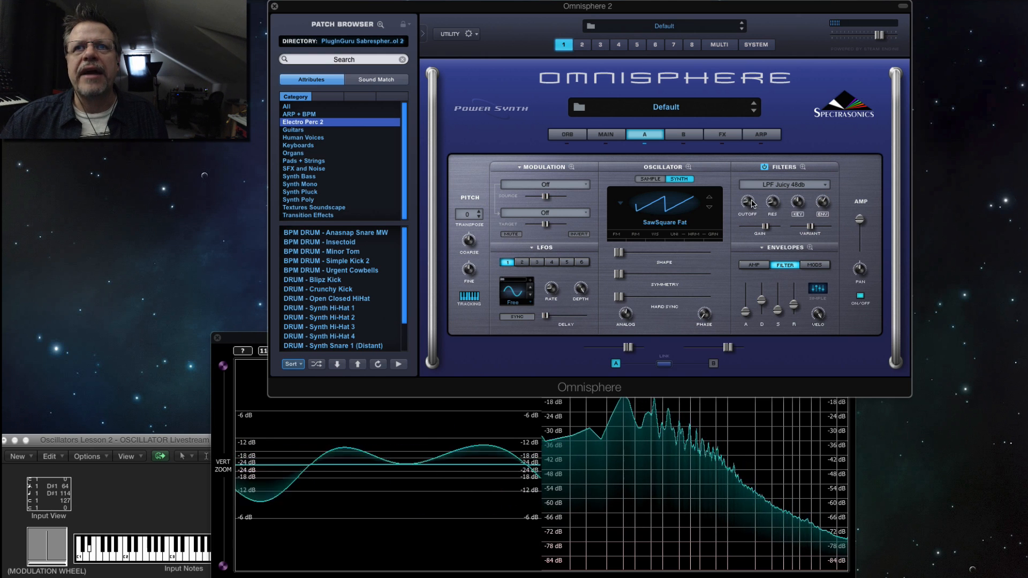
drag(829, 205, 826, 213)
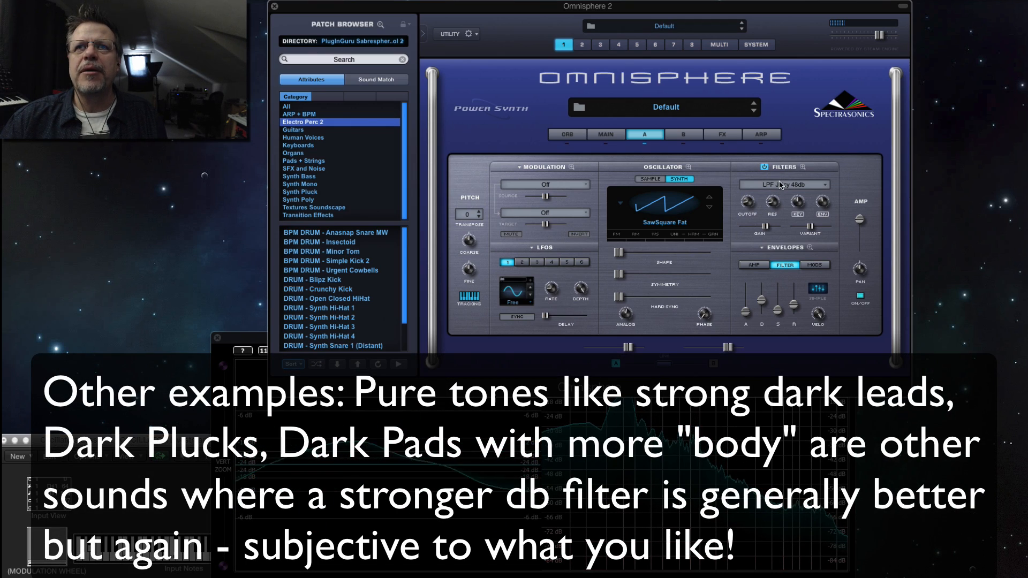
Load the LPF UVI 3 filter preset, lower the cutoff, and adjust the envelope amount and resonance.
click(780, 184)
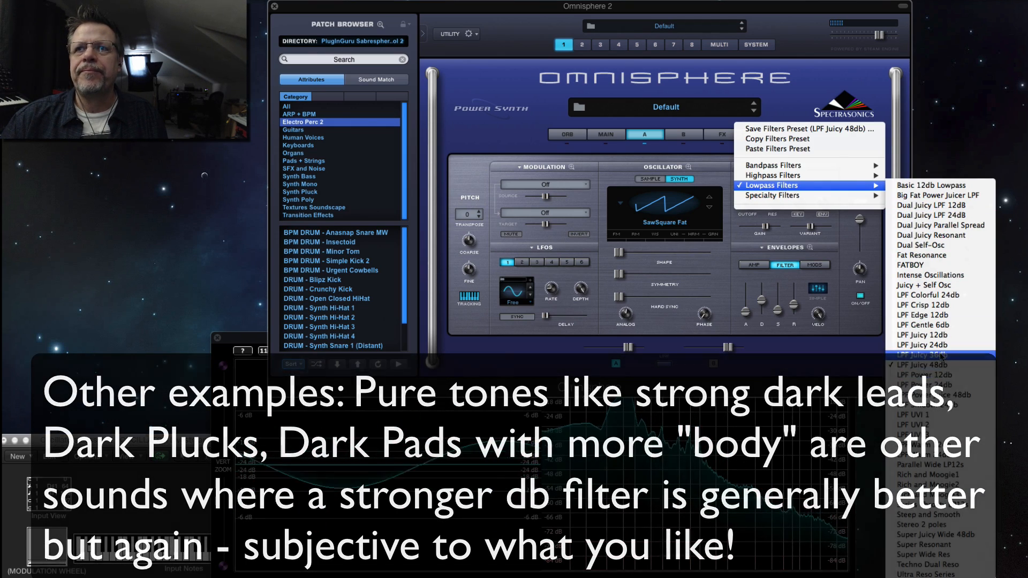
click(941, 435)
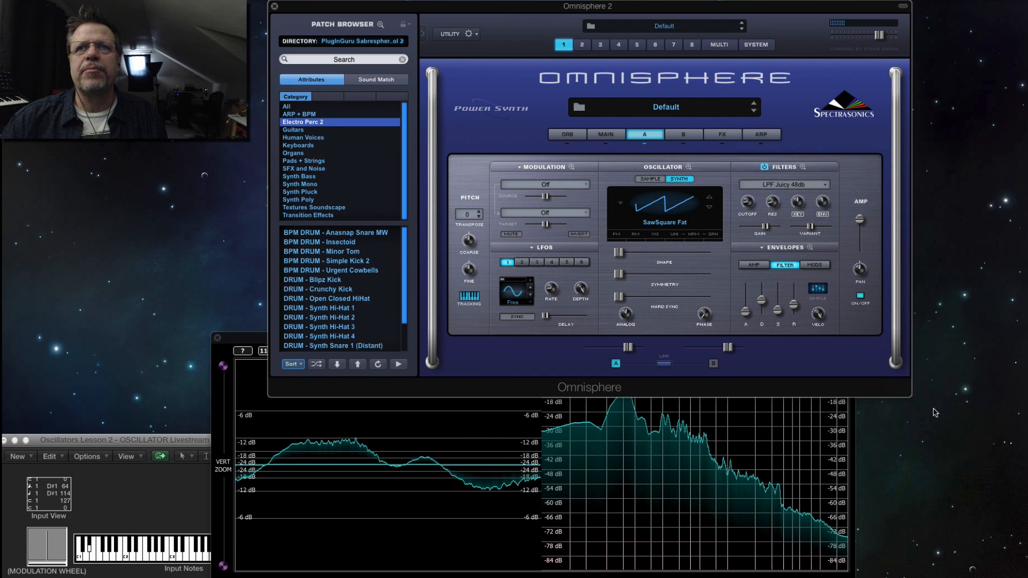
drag(751, 205, 749, 232)
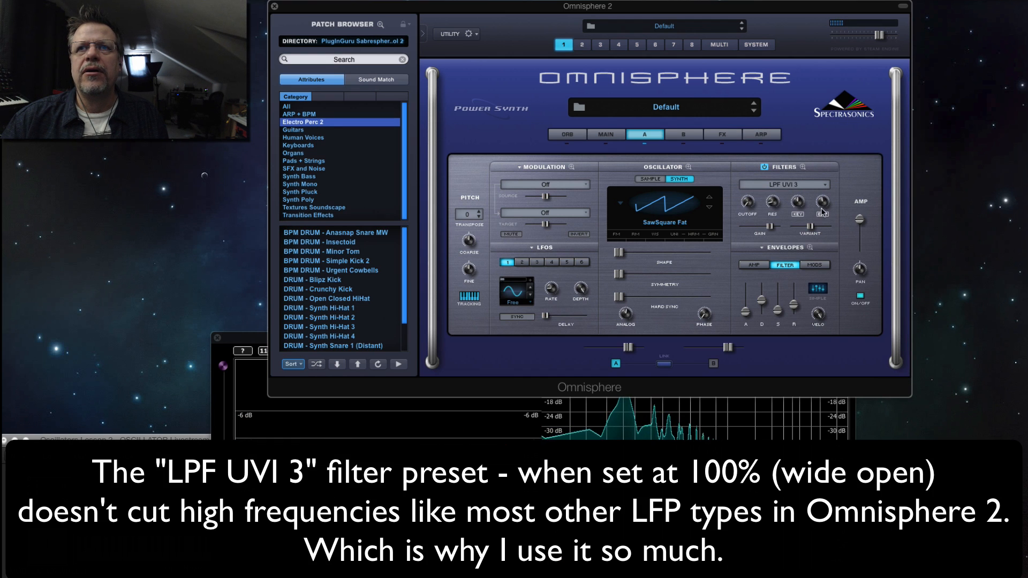
drag(821, 209, 822, 211)
drag(748, 201, 746, 202)
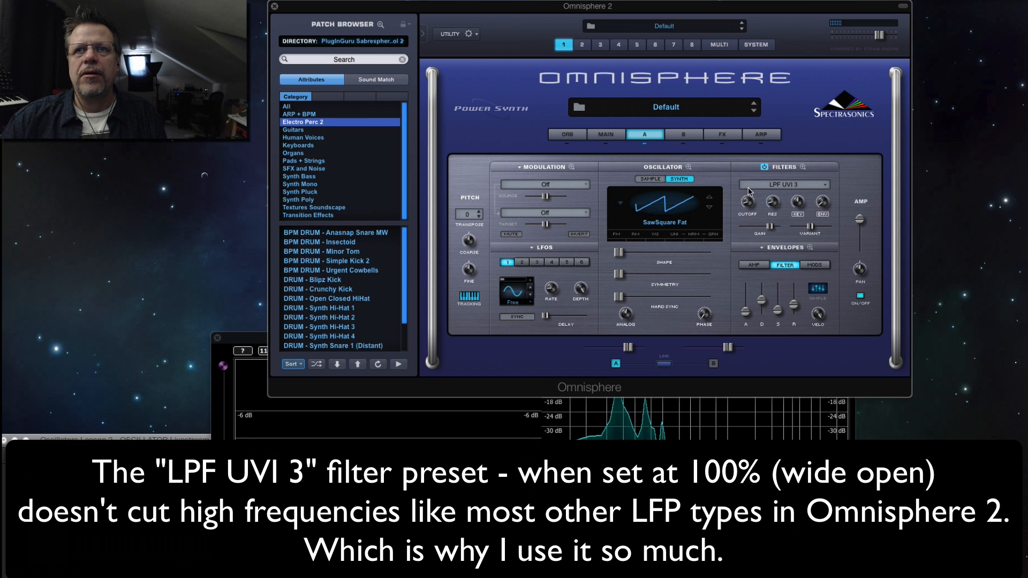
drag(773, 200, 771, 190)
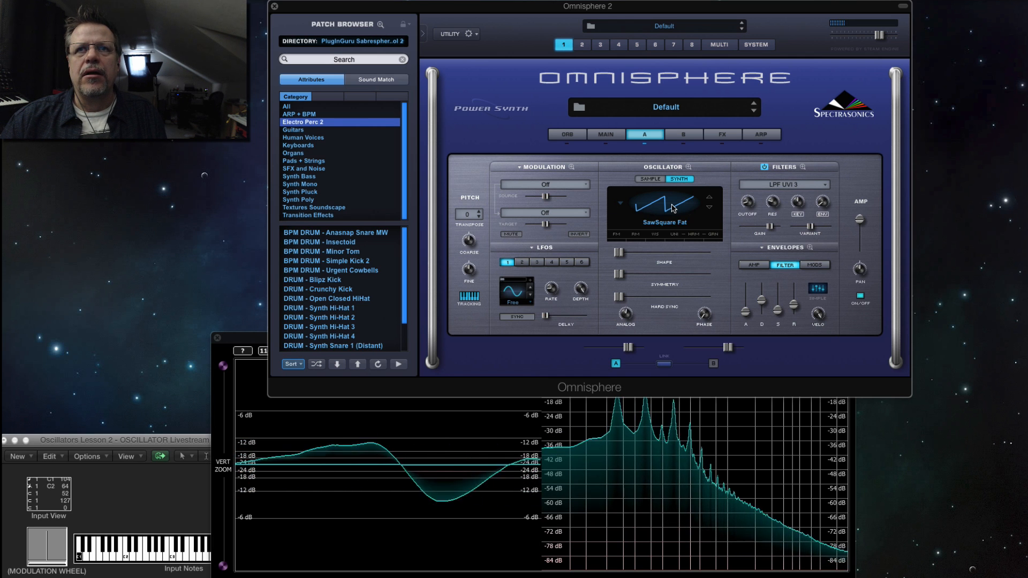
Change the layer A oscillator waveform to A Solid German.
click(712, 220)
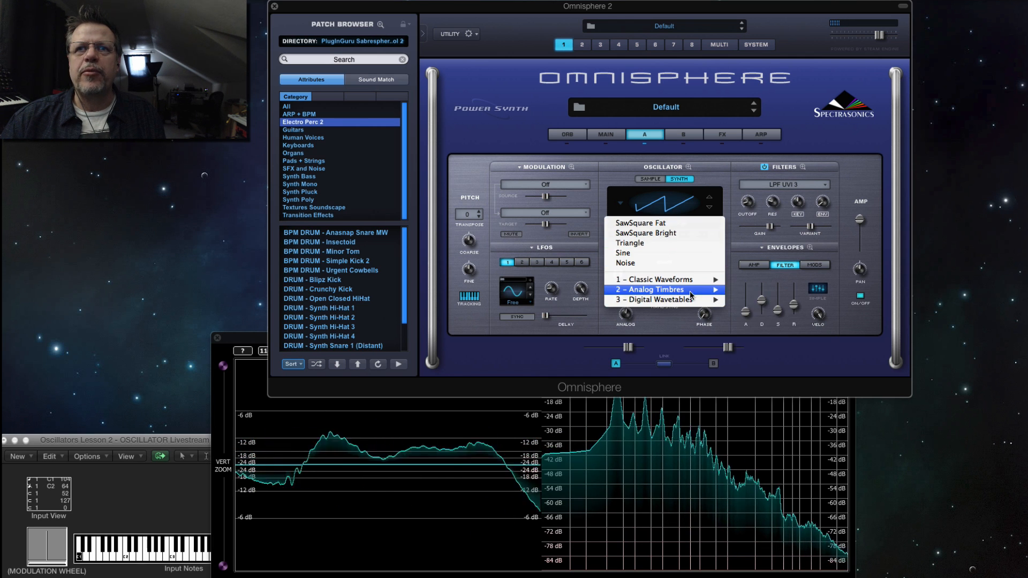
mouse_move(707, 290)
mouse_move(760, 300)
click(826, 300)
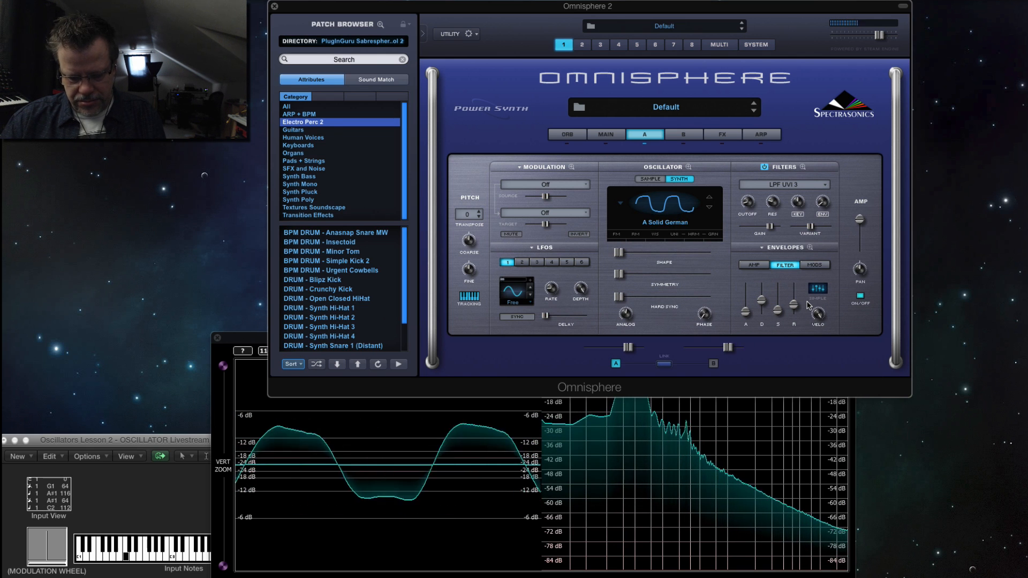
Set the patch's octave to -1 in the main settings and return to layer A.
click(605, 135)
click(522, 175)
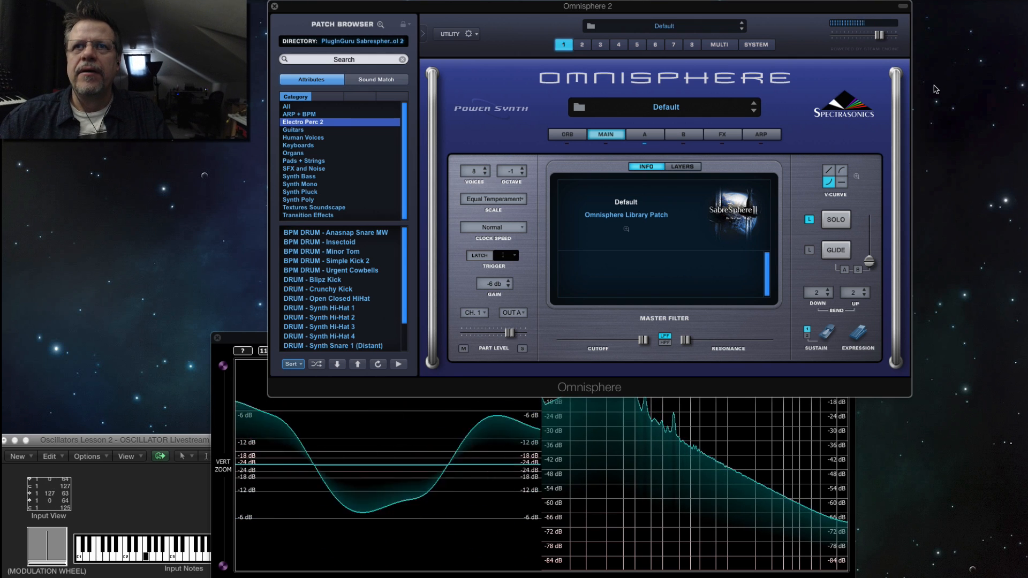
click(646, 135)
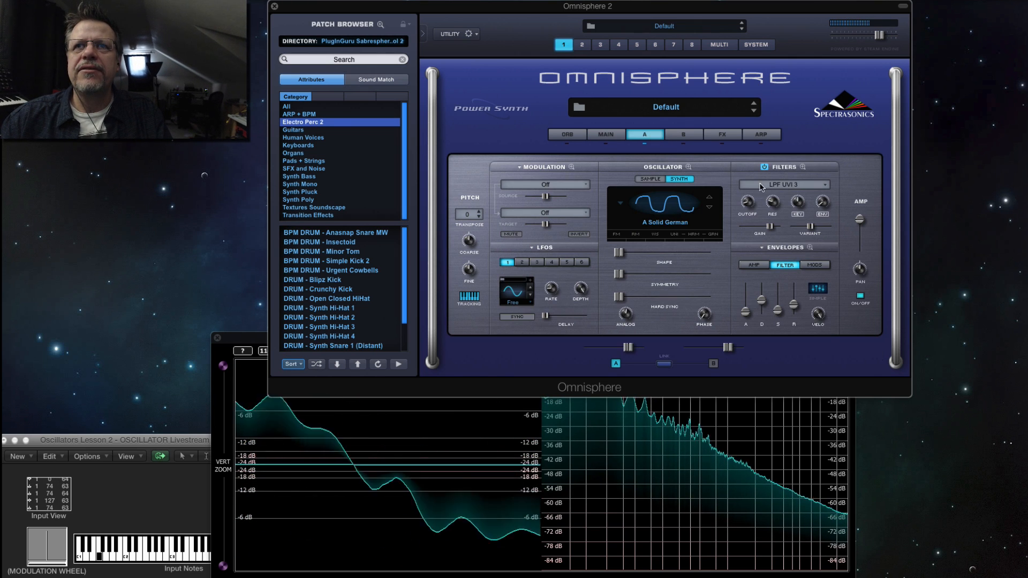
Load the LPF Gentle 6db filter preset and raise the filter gain.
click(788, 186)
mouse_move(789, 188)
click(903, 326)
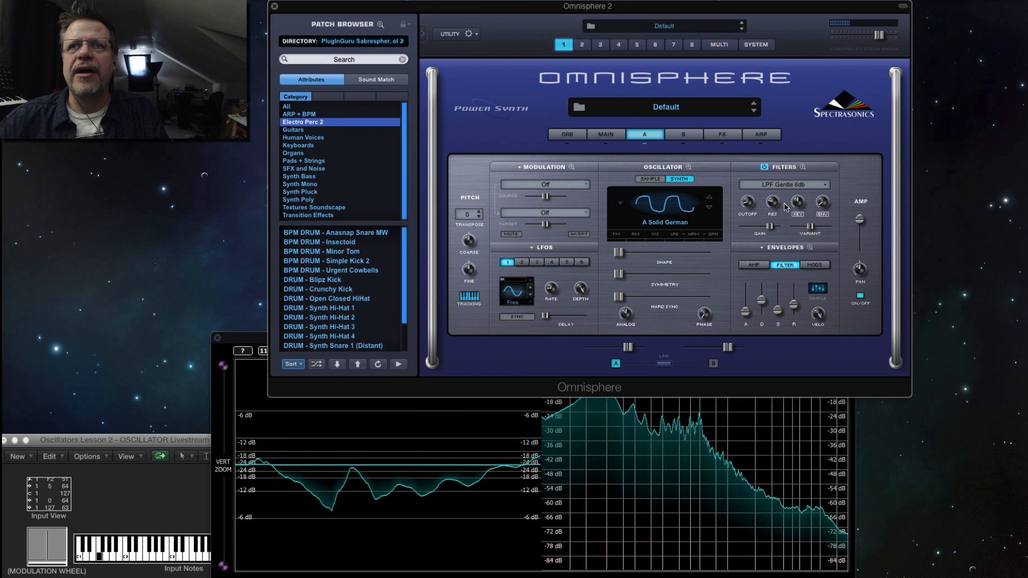
drag(770, 226, 780, 231)
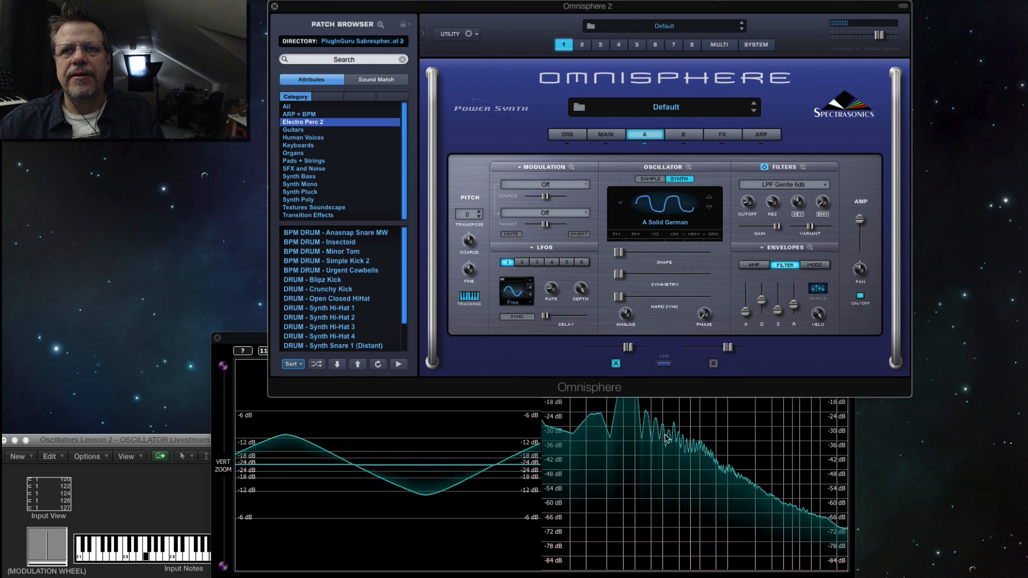
Load the LPF Juicy 24db filter preset, raising the cutoff to about 2.15 kHz and increasing the resonance.
click(779, 186)
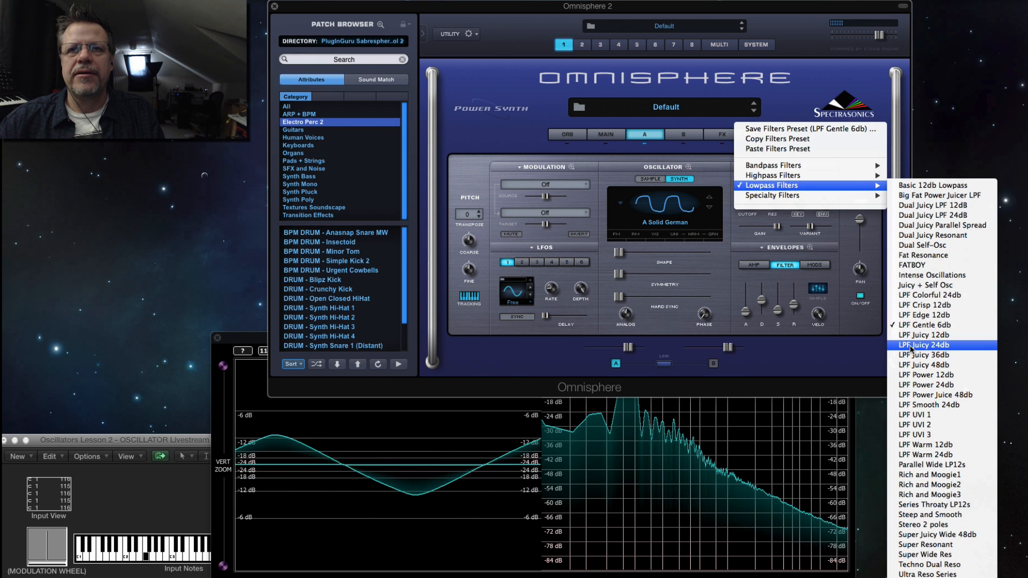
key(Escape)
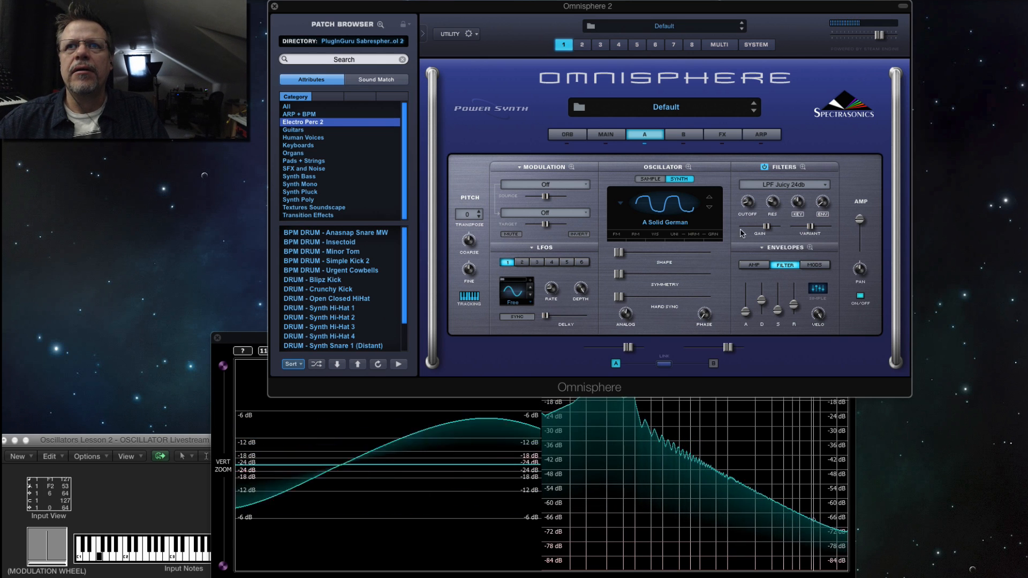
mouse_move(749, 198)
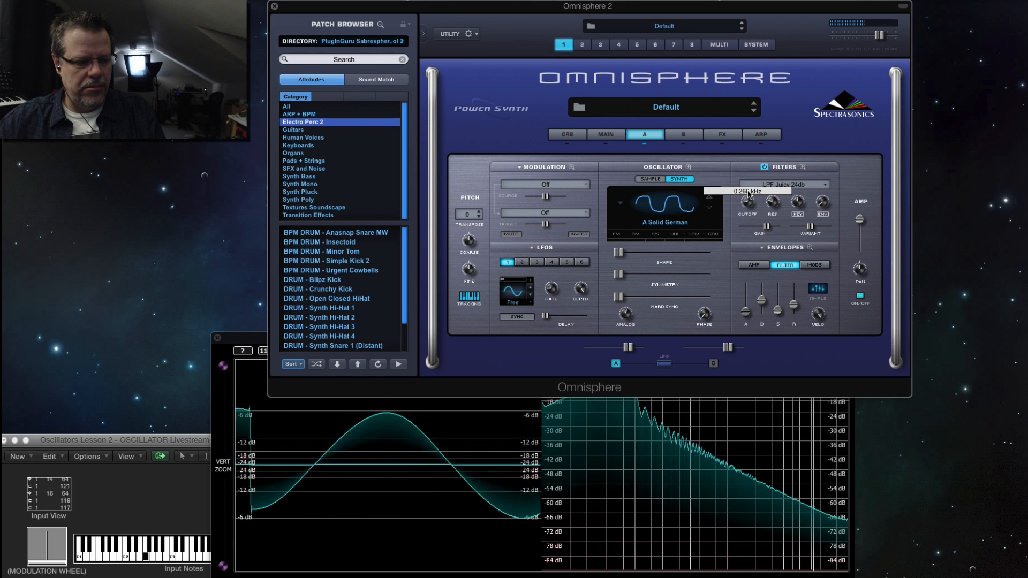
drag(749, 198, 749, 180)
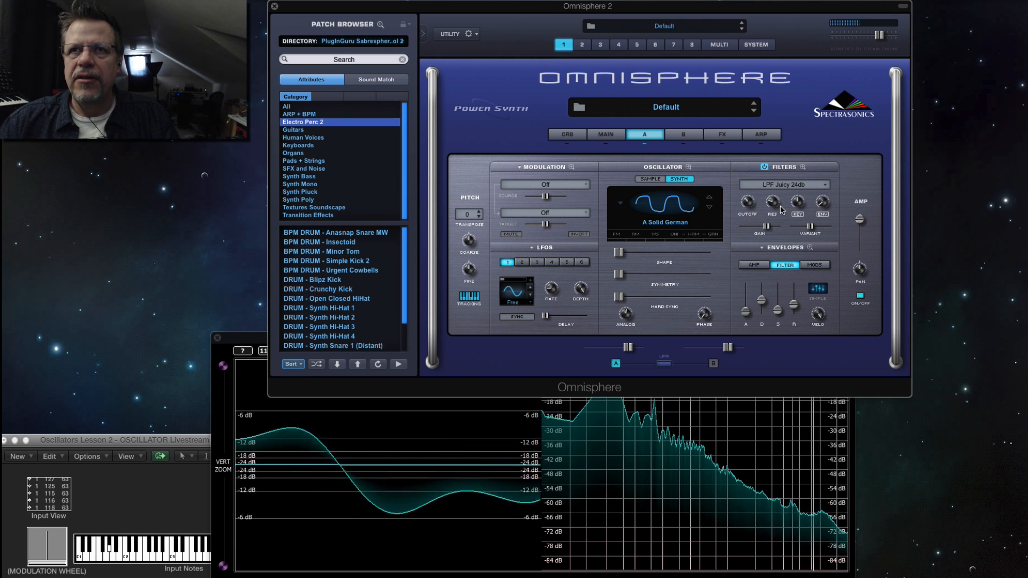
mouse_move(750, 201)
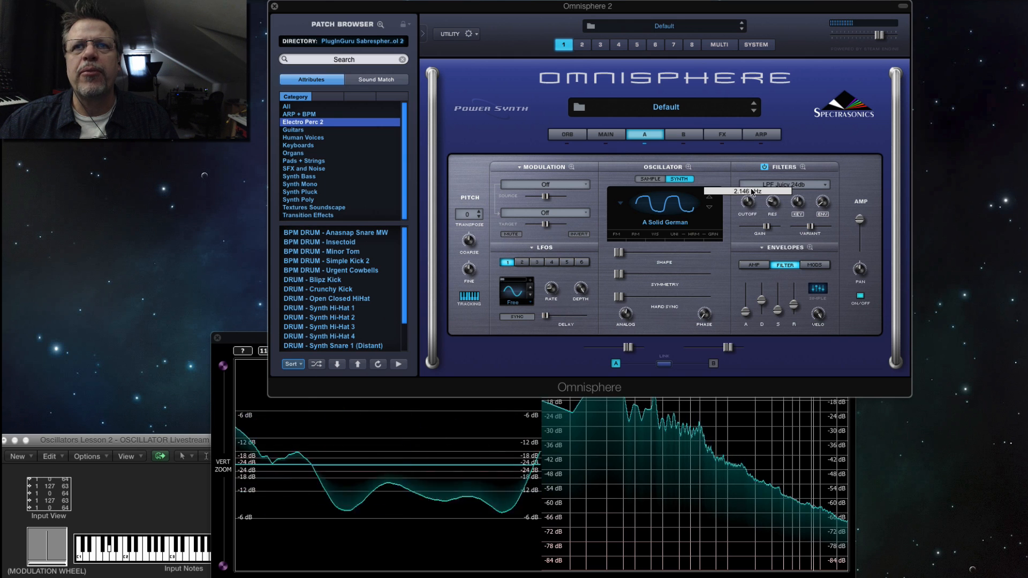
drag(775, 203, 781, 160)
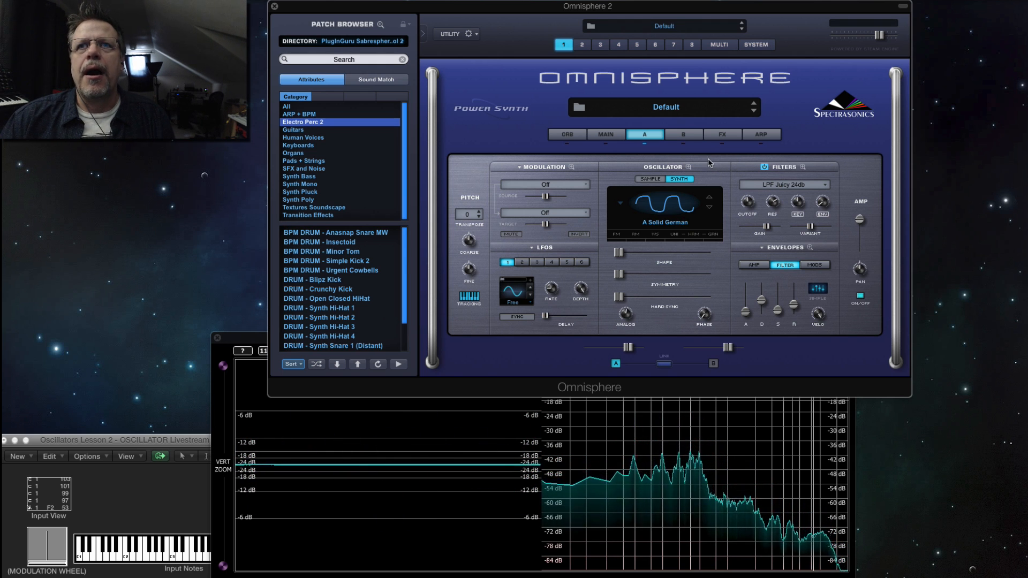
Load the HPF Juicy 48dB filter preset and sweep the cutoff down to about 0.97 kHz.
click(786, 183)
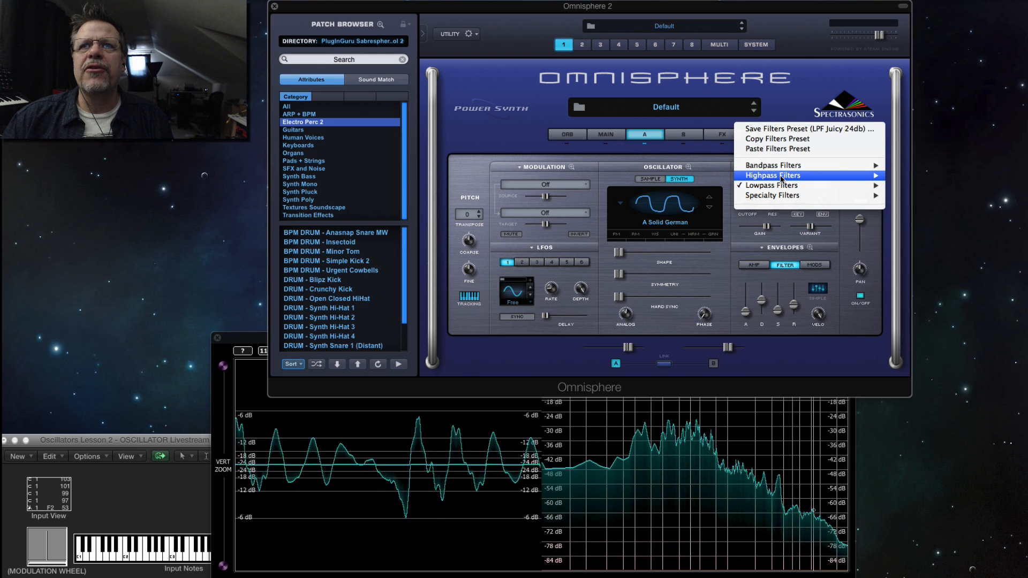
mouse_move(787, 179)
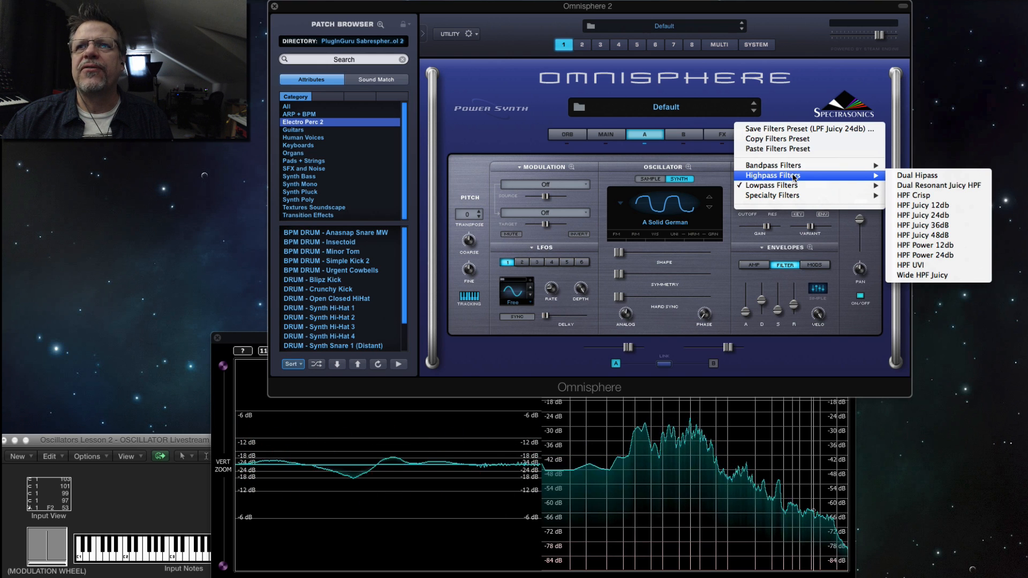
click(920, 240)
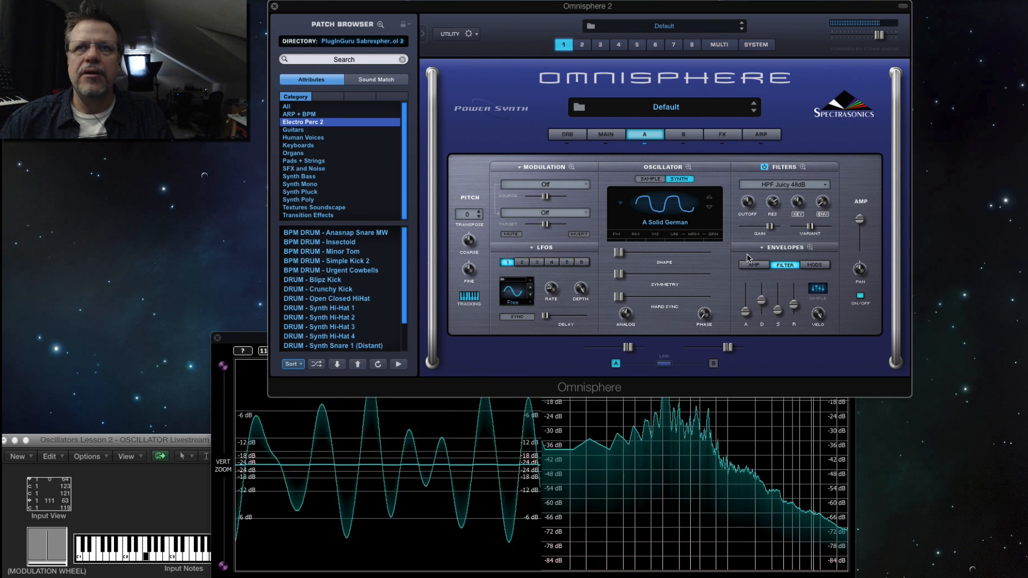
mouse_move(773, 204)
drag(748, 202, 751, 232)
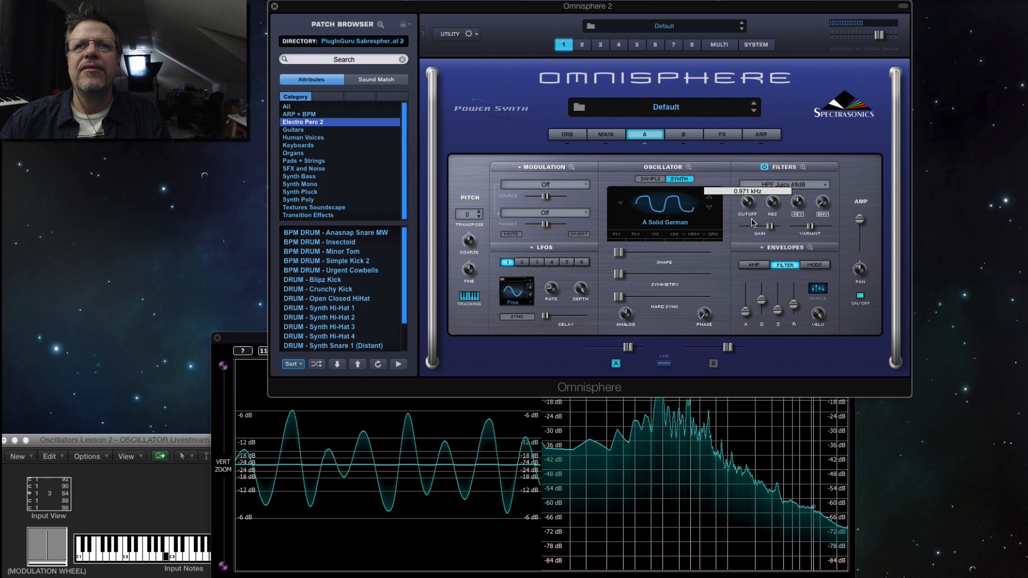
Change the layer A oscillator waveform to SawSquare Bright and sweep the highpass filter's cutoff.
click(666, 209)
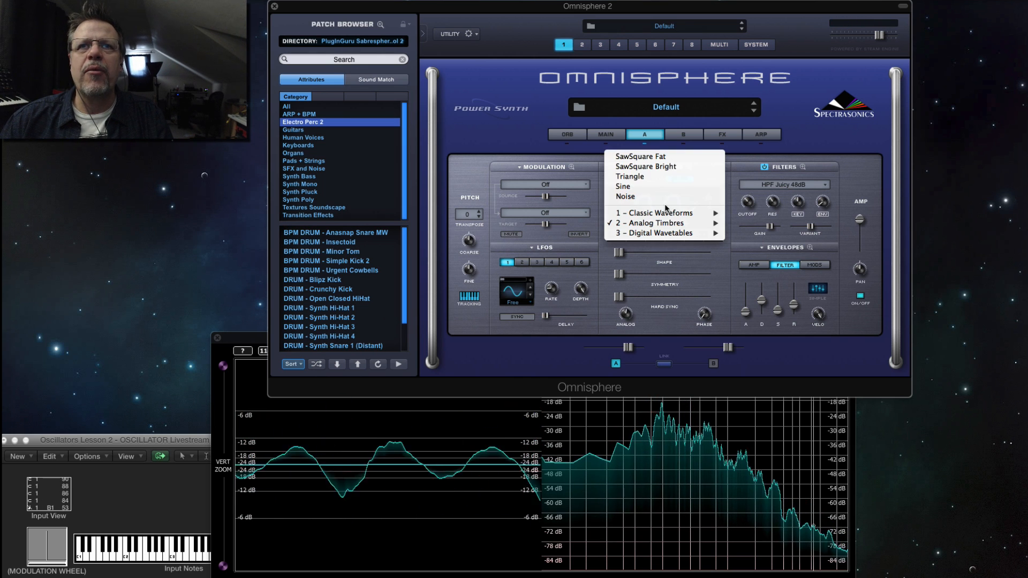
click(663, 168)
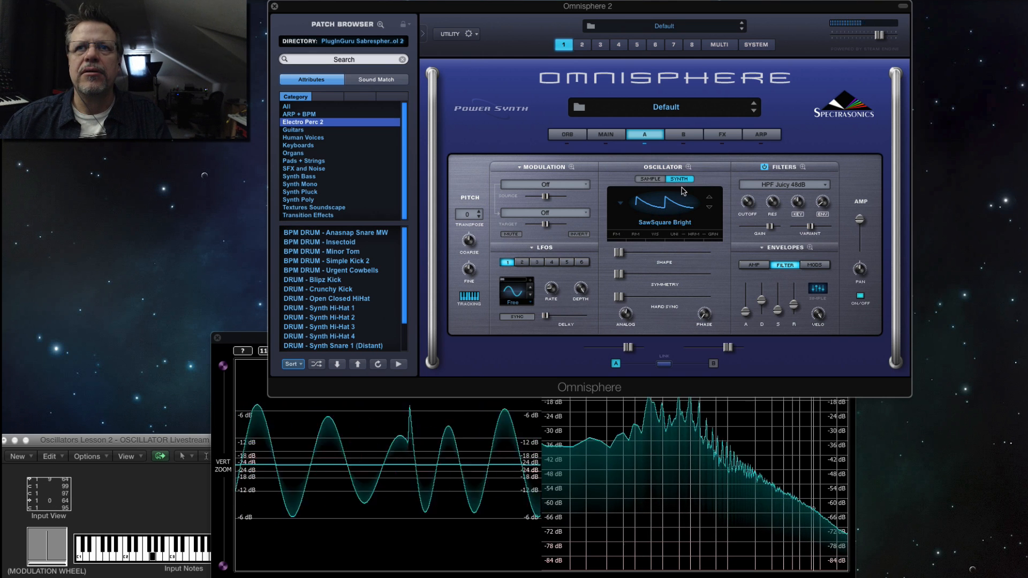
mouse_move(751, 198)
mouse_move(752, 198)
mouse_down()
mouse_move(753, 136)
mouse_move(738, 201)
mouse_up()
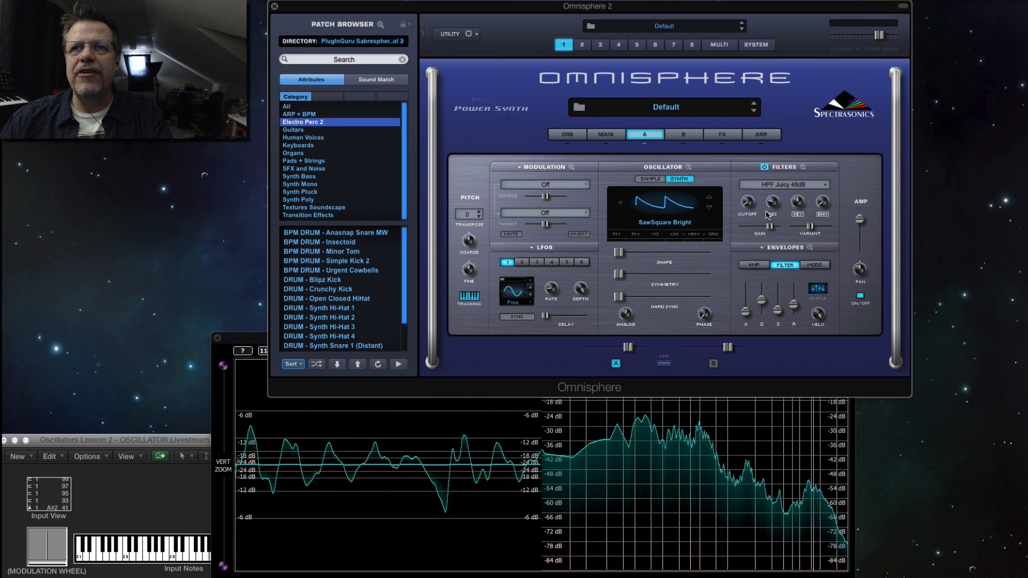
drag(748, 202, 754, 152)
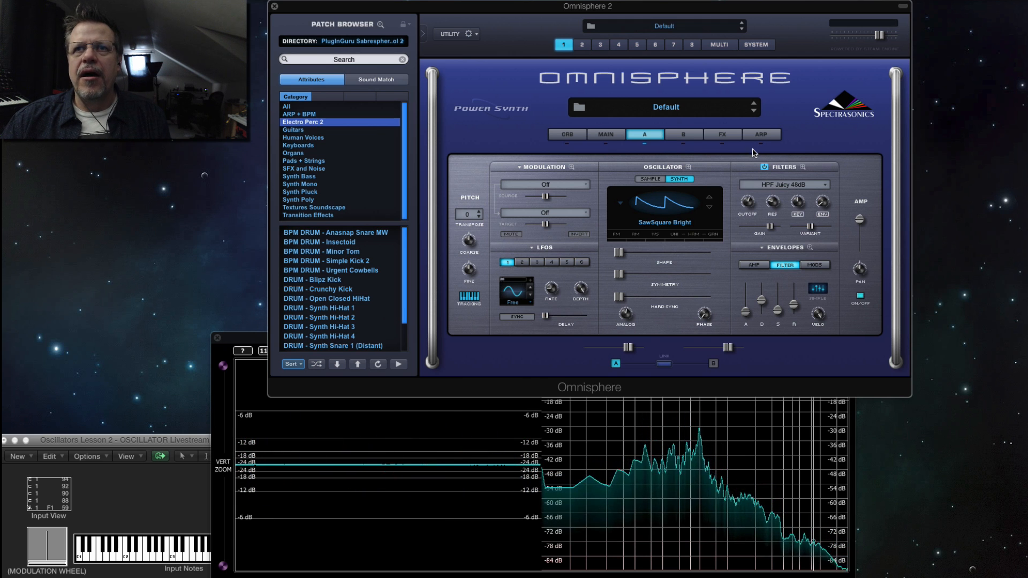
Load the Bandpass Juicy 24db filter preset and sweep the cutoff down to about 2.21 kHz.
click(780, 184)
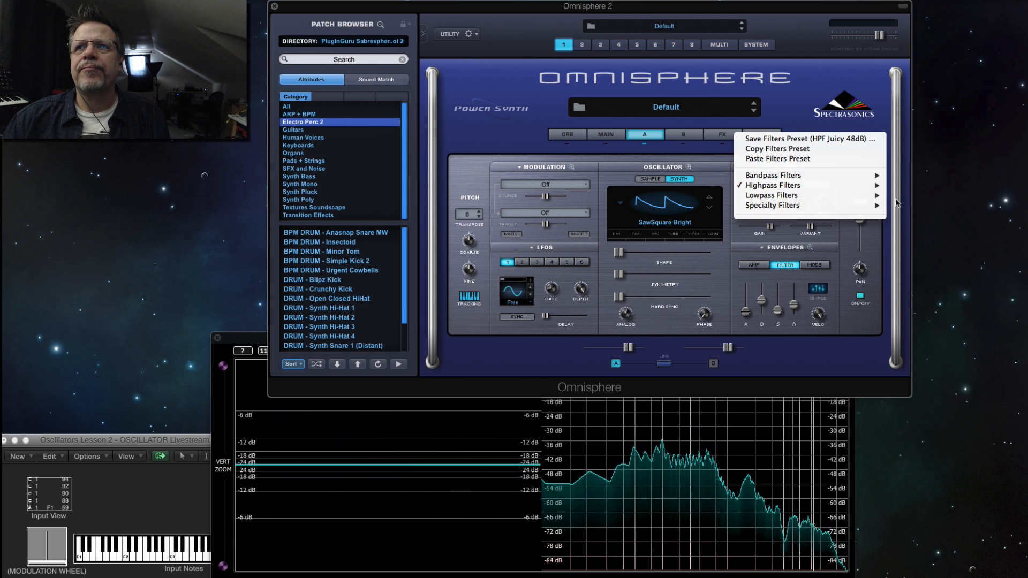
mouse_move(865, 178)
click(892, 190)
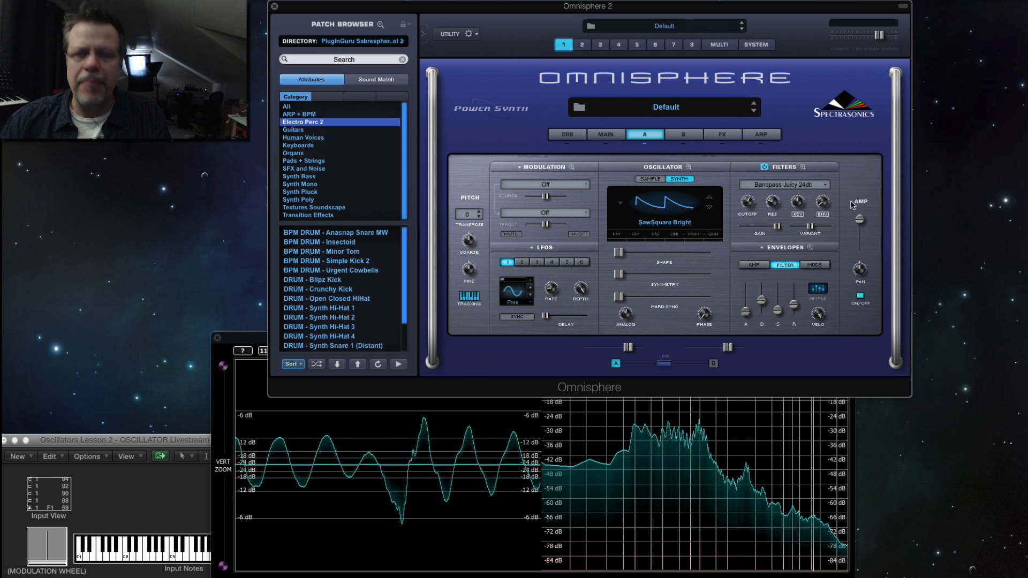
mouse_move(747, 201)
mouse_down()
mouse_move(750, 181)
mouse_move(749, 221)
mouse_up()
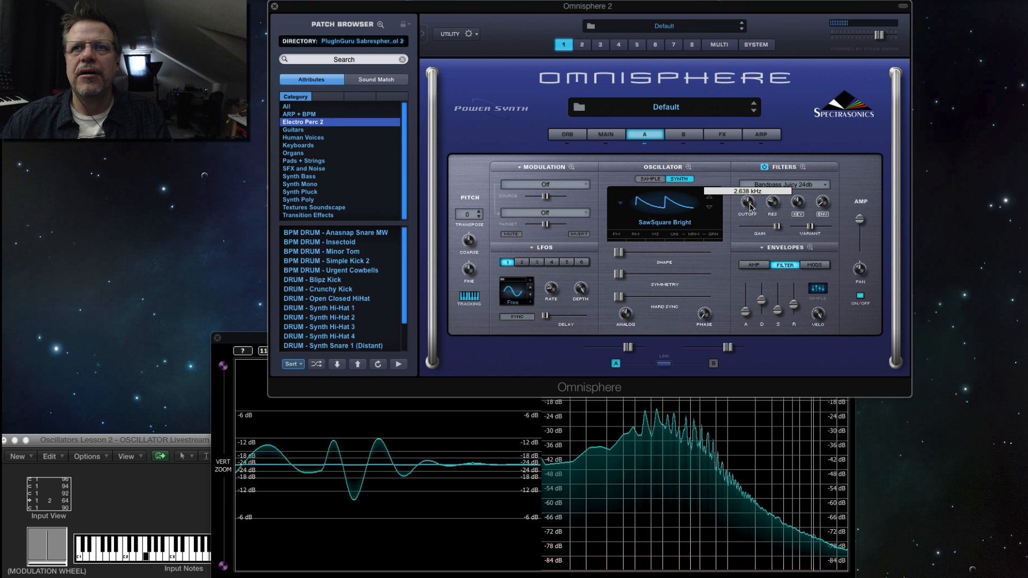
drag(754, 192, 756, 216)
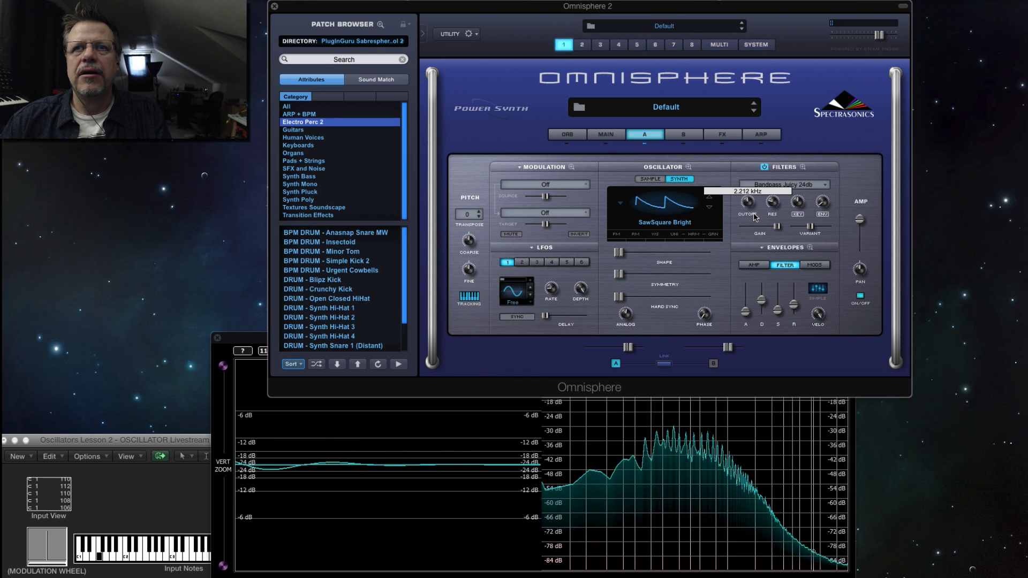
Load the LPF Juicy 24db filter preset and adjust its cutoff for comparison with the bandpass.
click(778, 185)
mouse_move(784, 205)
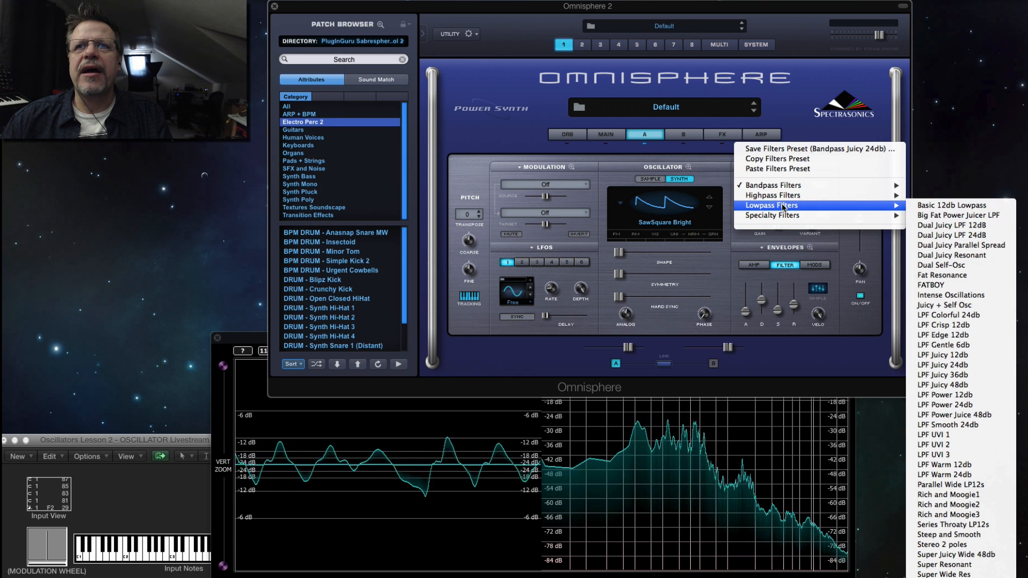
click(956, 366)
mouse_move(751, 201)
mouse_down()
mouse_move(756, 157)
mouse_move(752, 208)
mouse_up()
Return to the Bandpass Juicy 24db filter preset and sweep its cutoff across the spectrum.
click(784, 186)
mouse_move(803, 165)
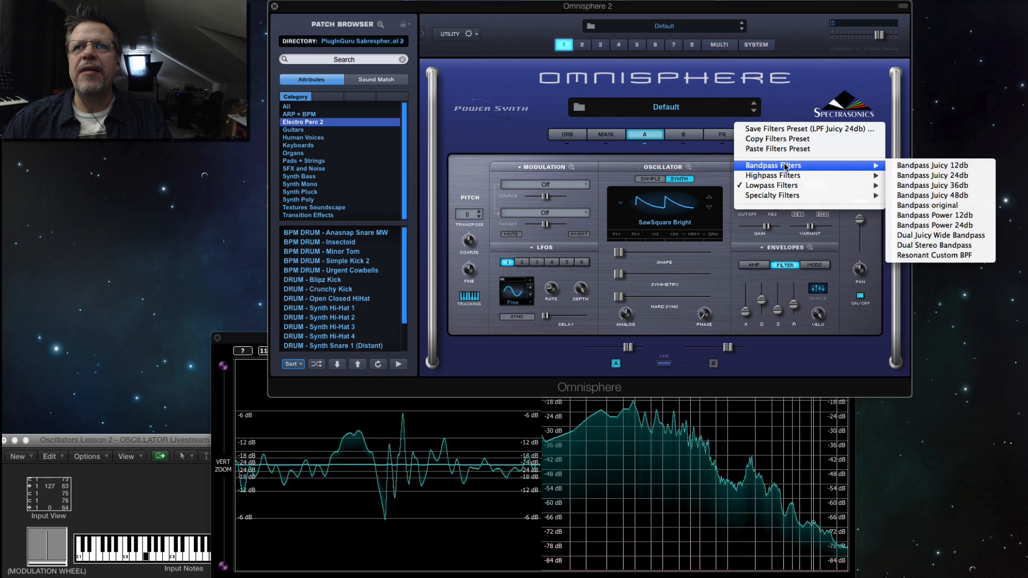
click(933, 175)
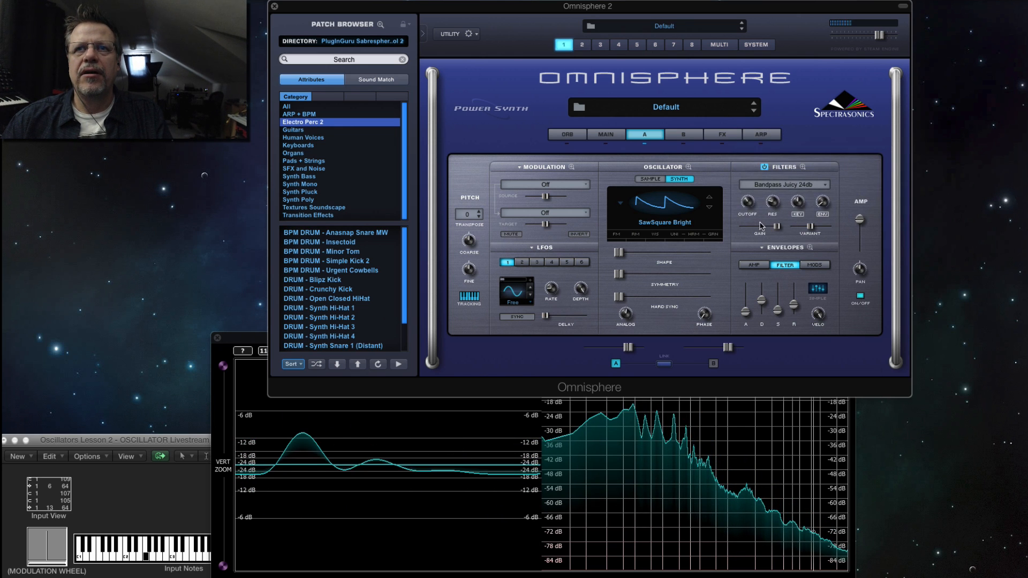
mouse_move(750, 203)
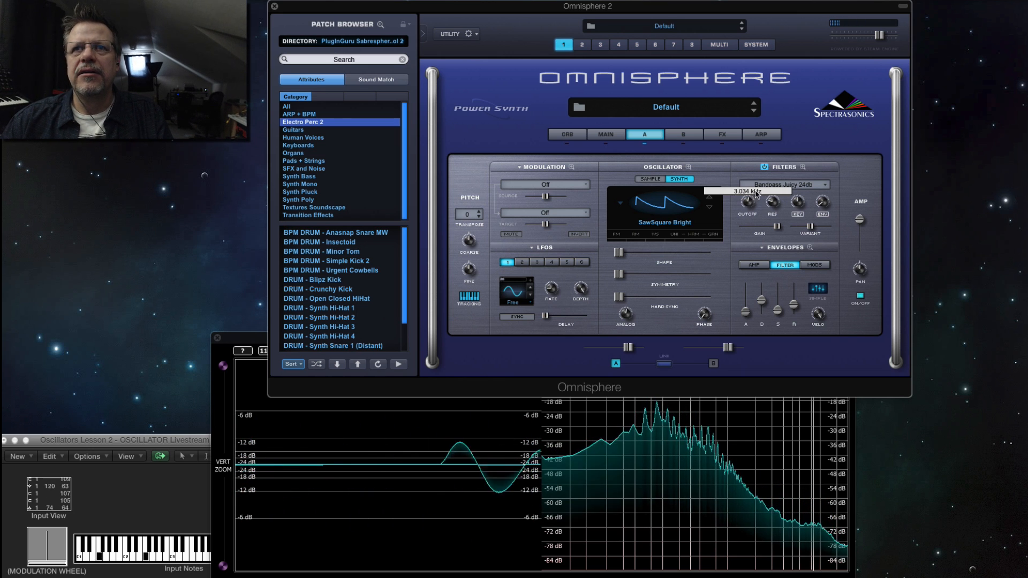
drag(763, 170, 765, 204)
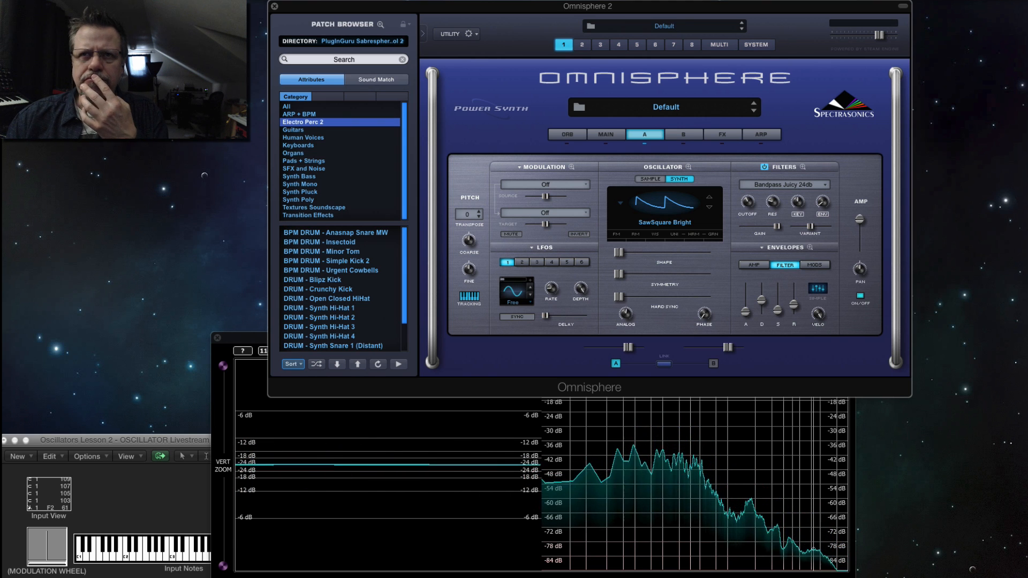
Load the Notch preset from the specialty filters and sweep its cutoff upward.
click(788, 188)
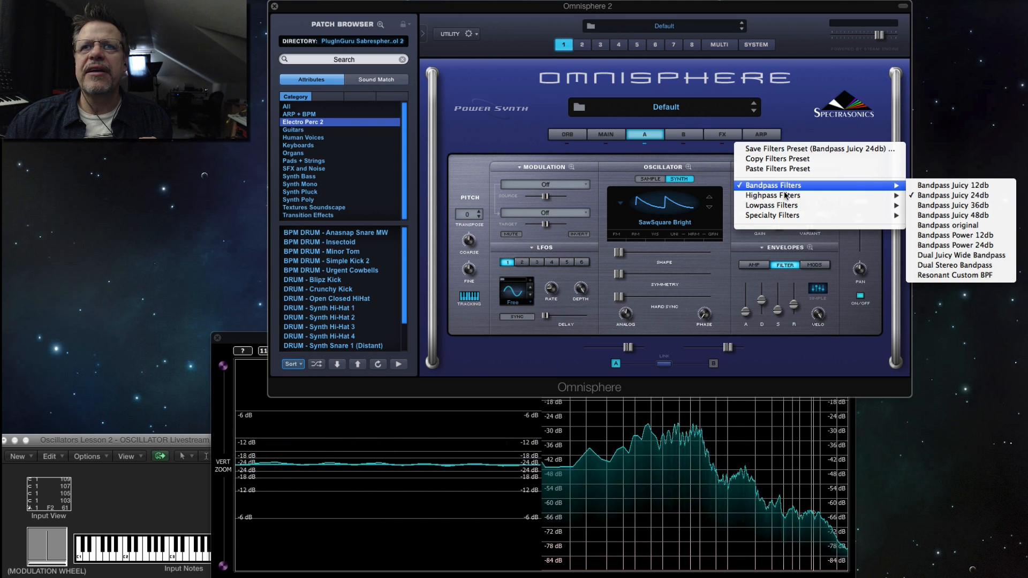
mouse_move(781, 216)
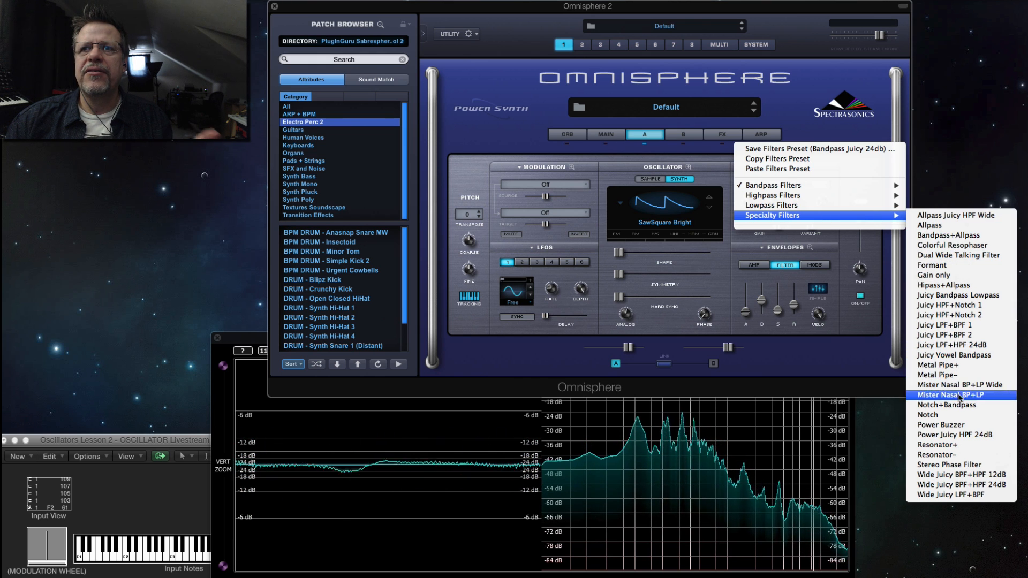
click(959, 419)
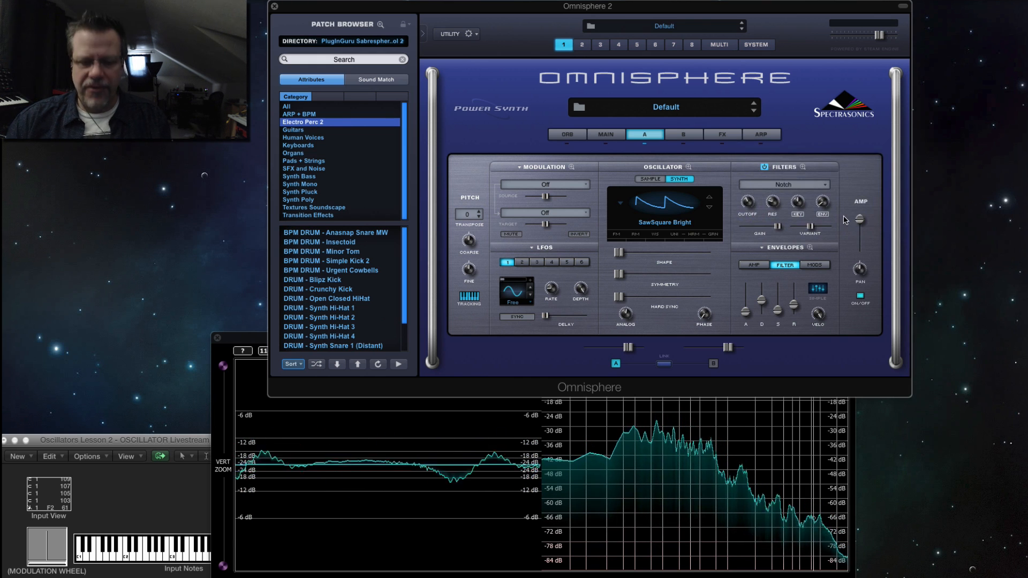
mouse_move(750, 198)
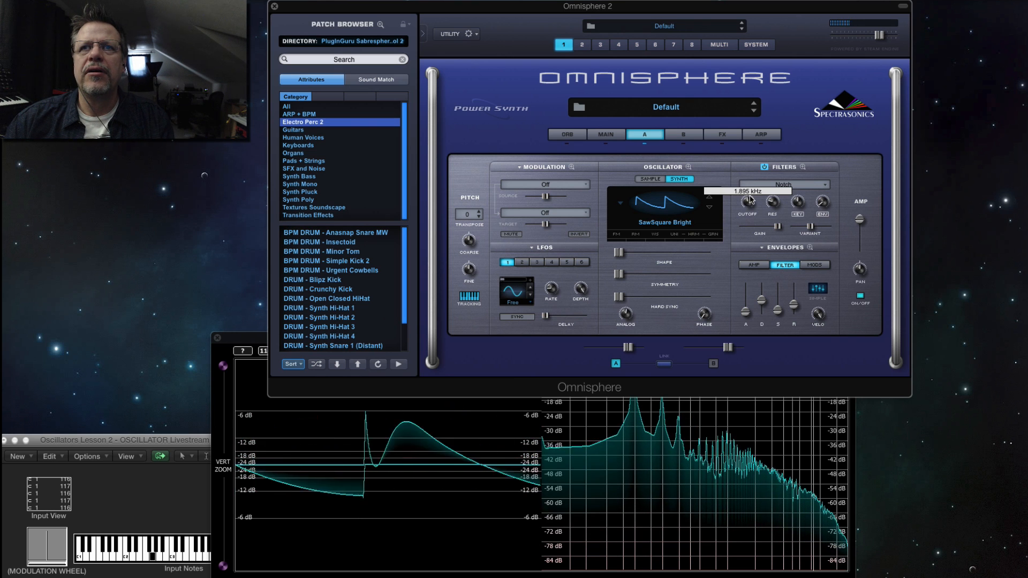
drag(755, 181, 760, 173)
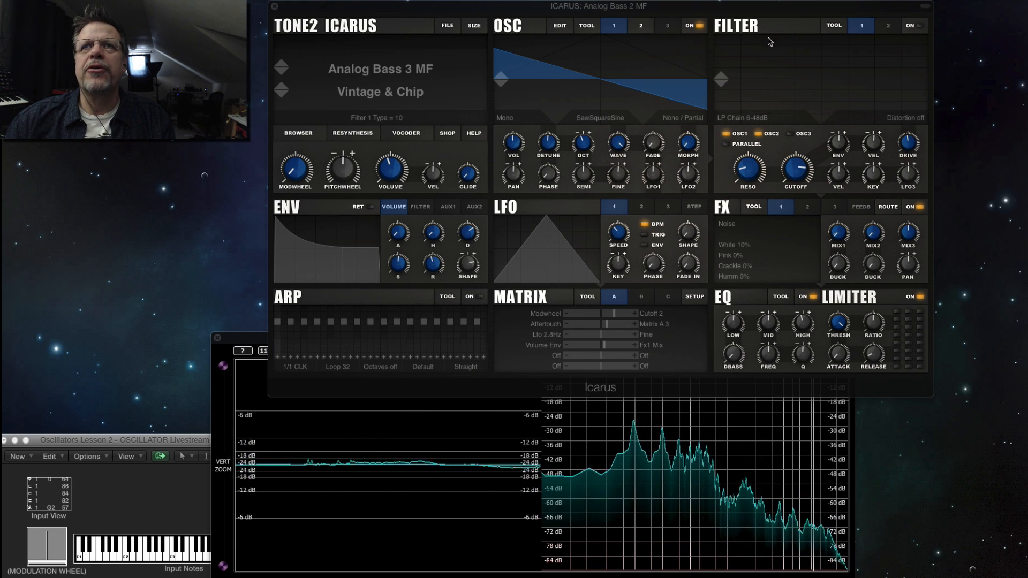
Switch to Icarus, initialize the patch and raise the volume envelope's sustain to maximum.
drag(768, 8, 756, 16)
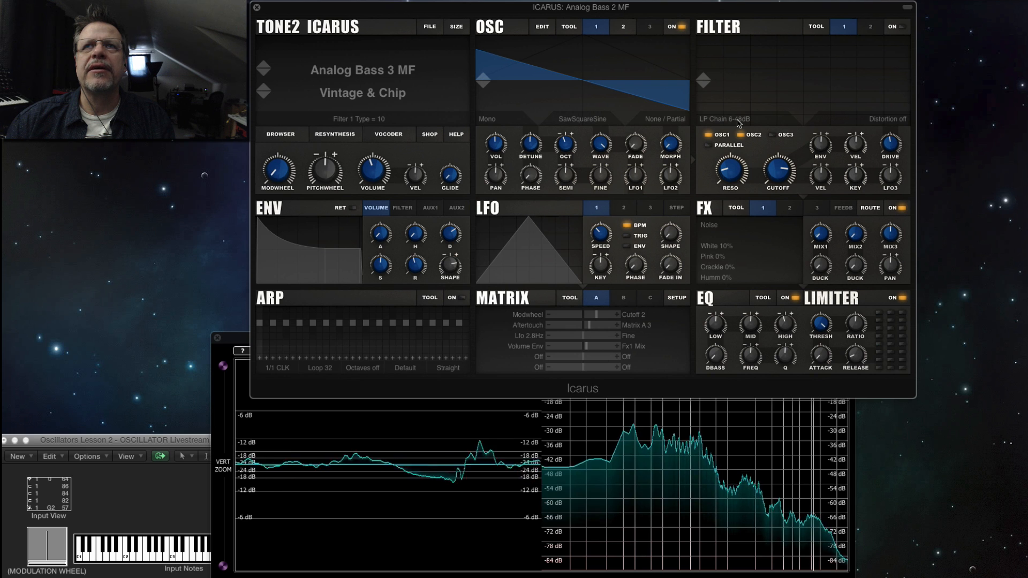
click(427, 30)
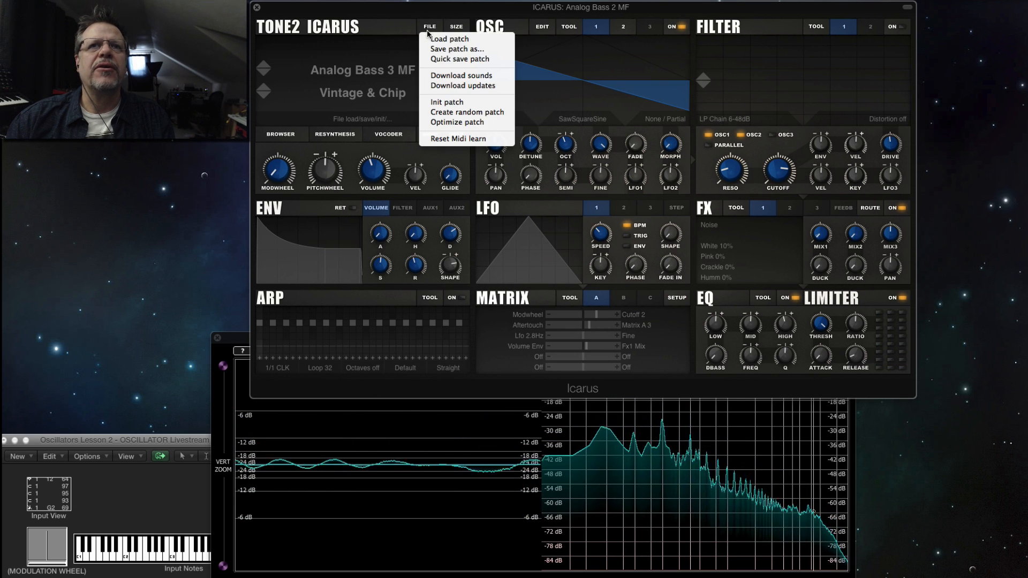
click(447, 103)
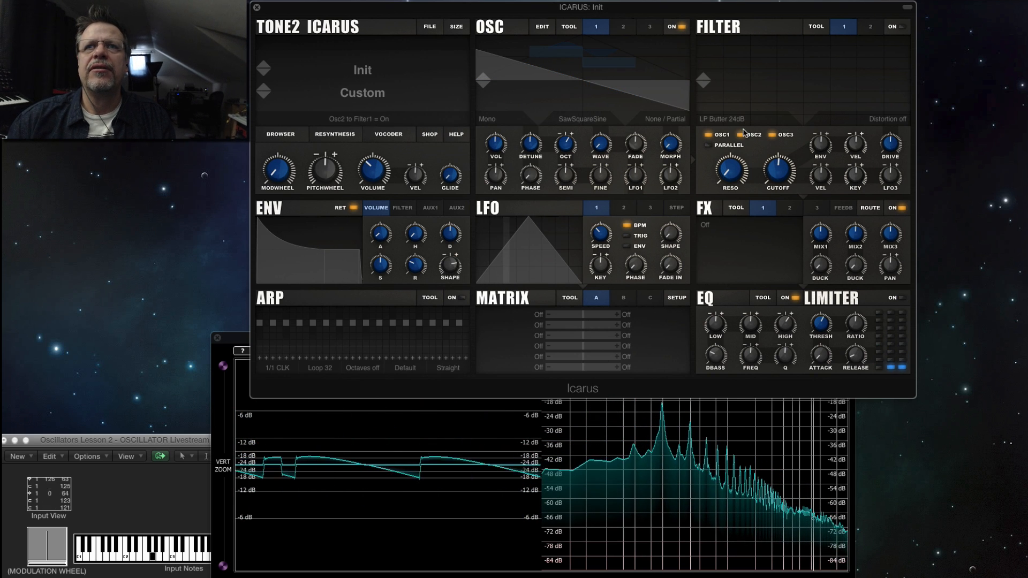
mouse_move(417, 267)
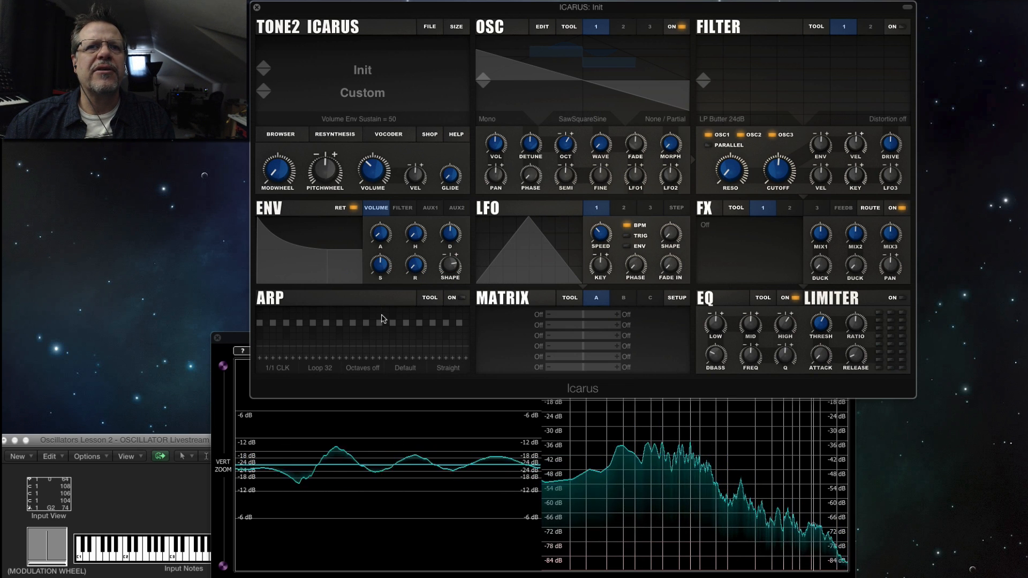
drag(380, 265, 383, 206)
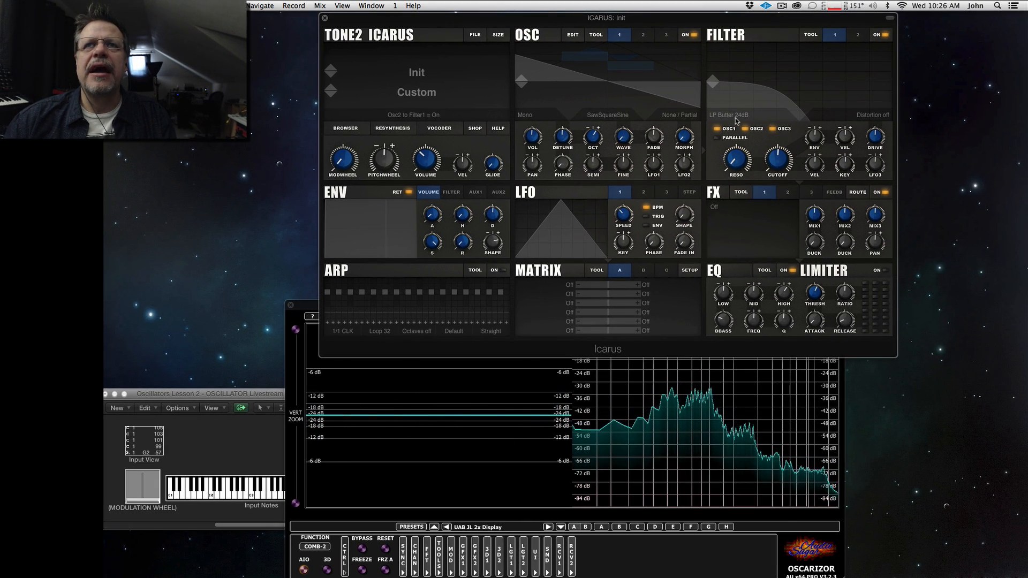
Compare filter 1 types by selecting LP Digital 12dB and LP Butter 24dB.
click(730, 120)
scroll(749, 365, down, 5)
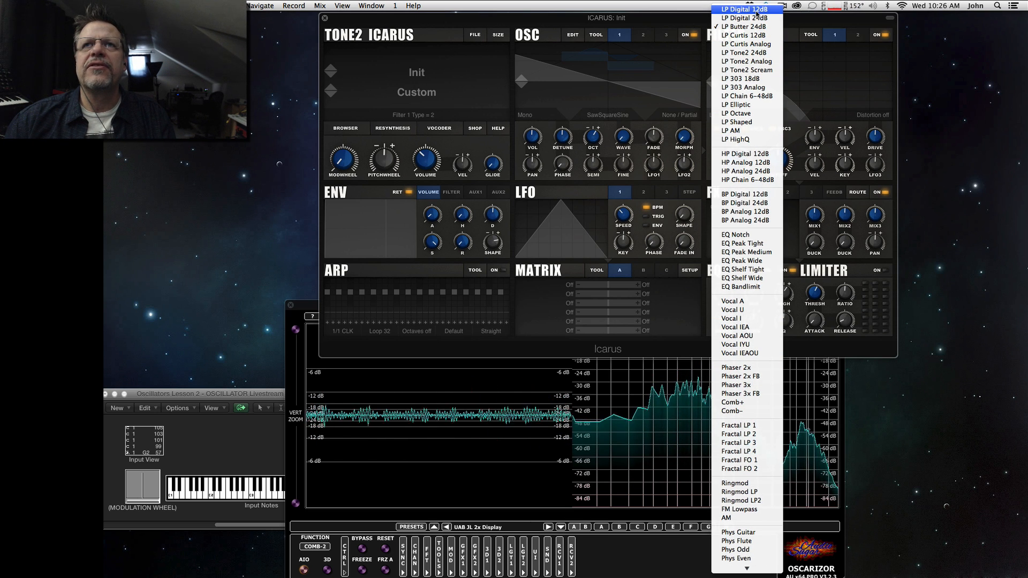
click(747, 9)
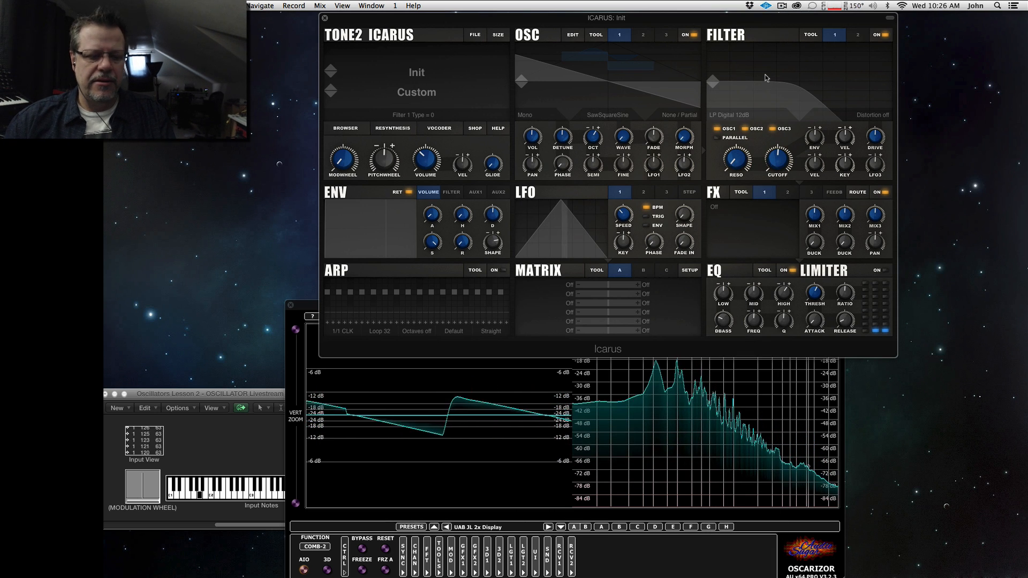
click(742, 118)
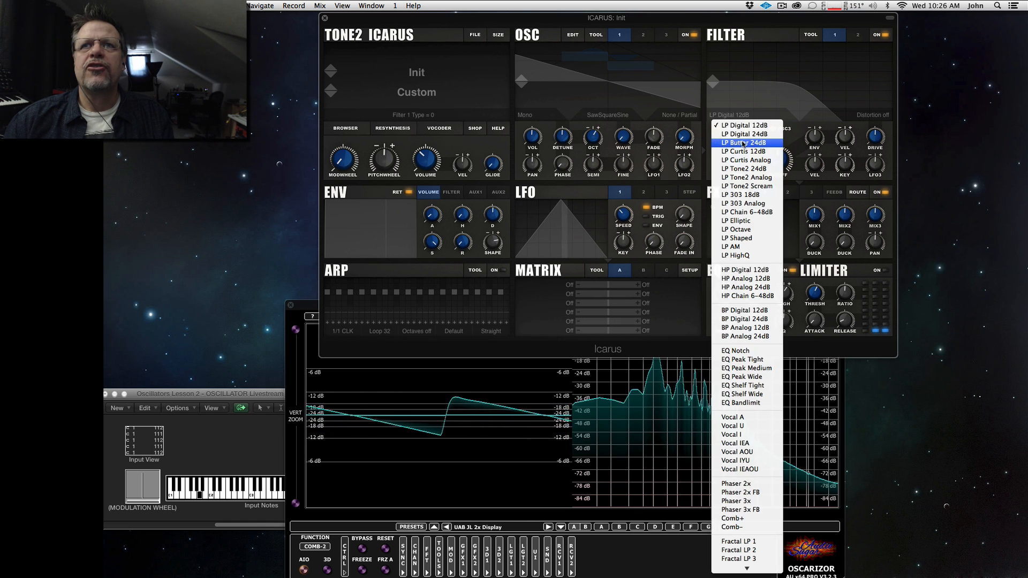
click(744, 143)
Set filter 1 to LP Curtis Analog, raise the resonance and sweep the cutoff.
click(744, 116)
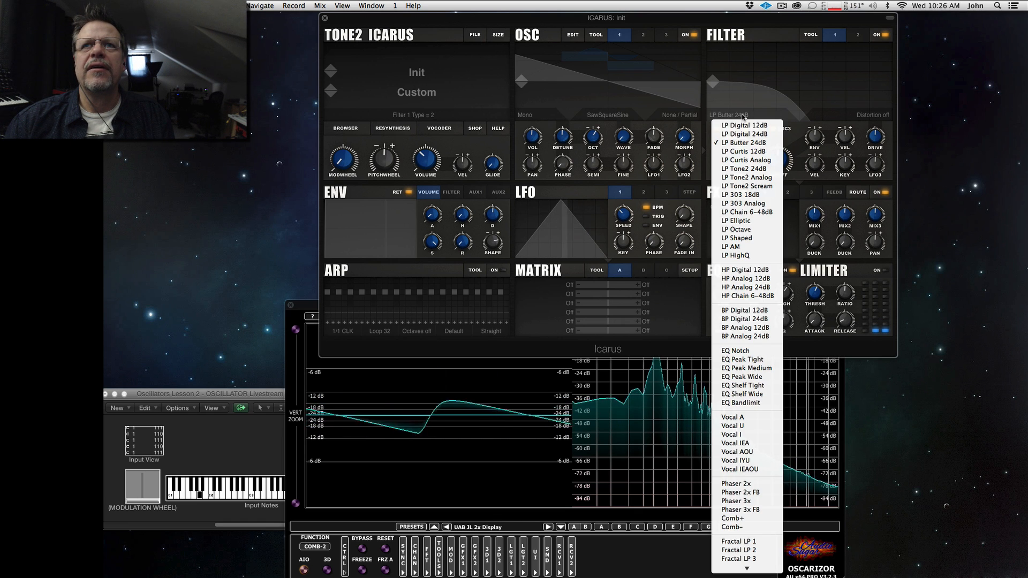
click(749, 160)
drag(776, 160, 777, 161)
drag(743, 111, 743, 102)
mouse_move(777, 161)
mouse_down()
mouse_move(746, 147)
mouse_move(780, 159)
mouse_move(781, 139)
mouse_move(777, 152)
mouse_up()
Set filter 1 to LP Digital 24dB and lower its cutoff.
click(749, 116)
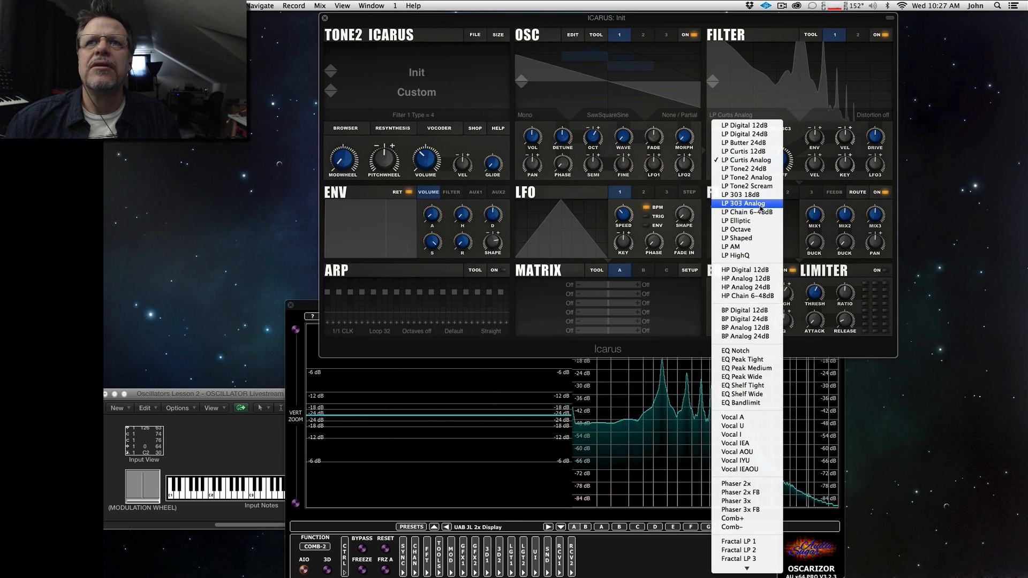
click(763, 135)
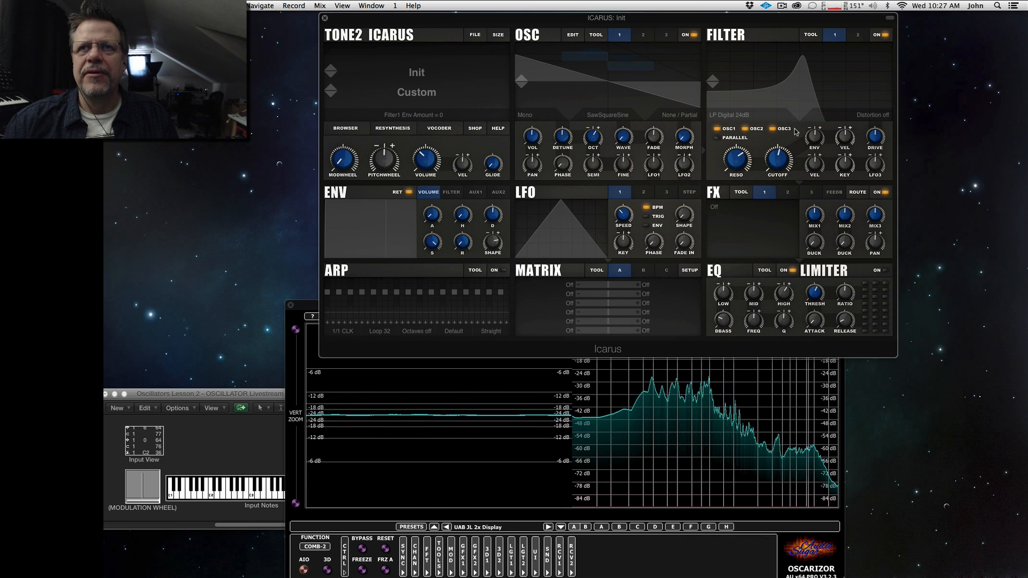
mouse_move(778, 160)
mouse_down()
mouse_move(774, 182)
mouse_move(777, 143)
mouse_move(776, 160)
mouse_up()
Switch filter 1 back to LP Curtis Analog and raise its cutoff.
click(743, 115)
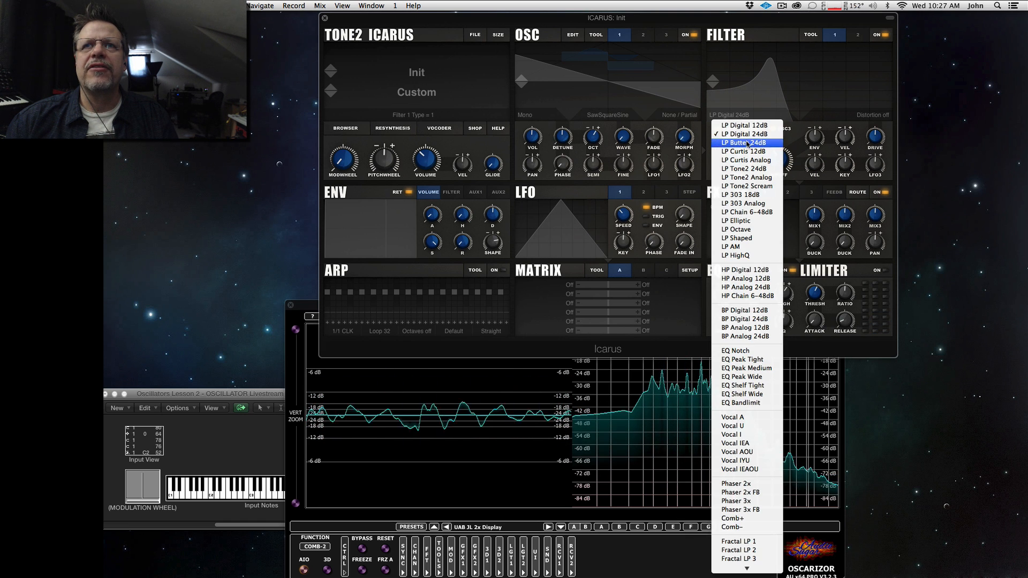
click(751, 161)
drag(777, 160, 774, 142)
Set filter 1 to LP 303 Analog and sweep its cutoff and resonance.
click(733, 116)
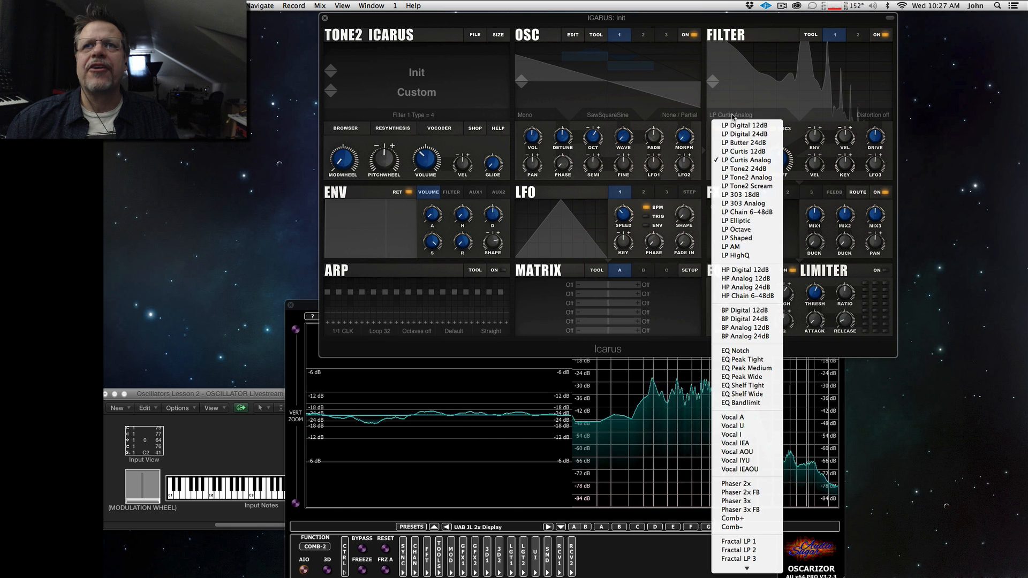
click(752, 203)
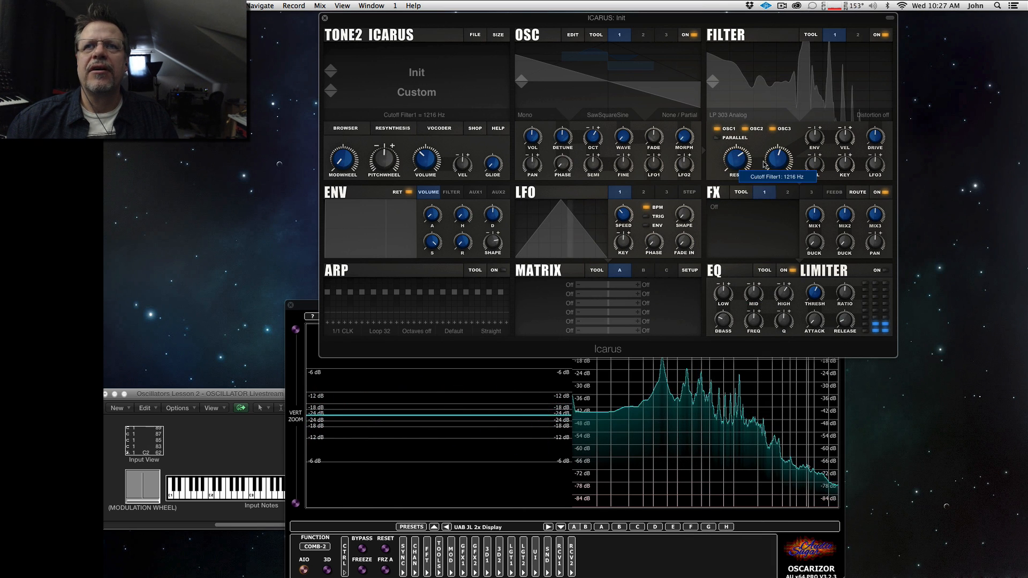
drag(741, 170, 774, 188)
drag(776, 151, 779, 128)
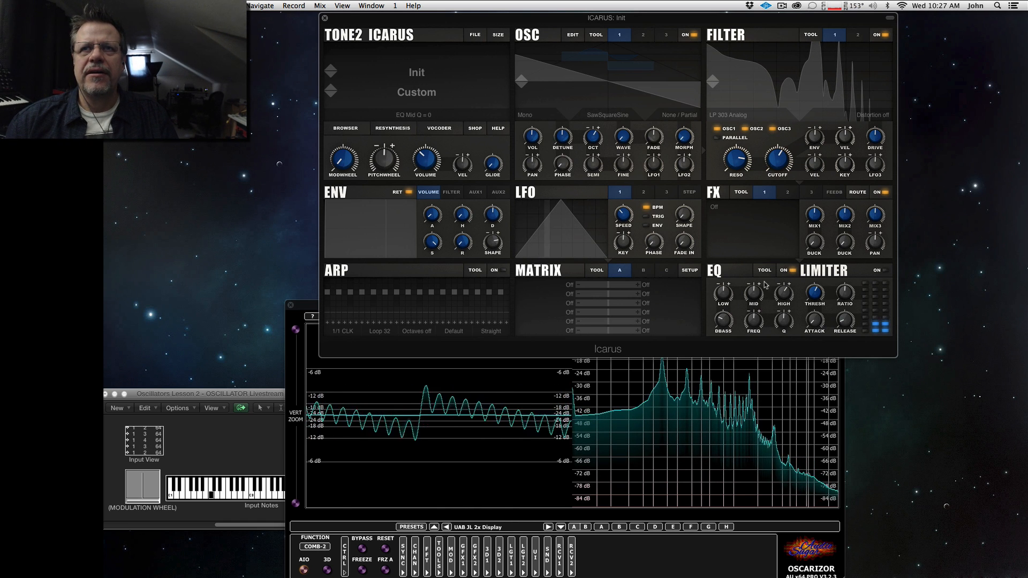
mouse_move(780, 163)
mouse_down()
mouse_move(777, 175)
mouse_move(779, 158)
mouse_up()
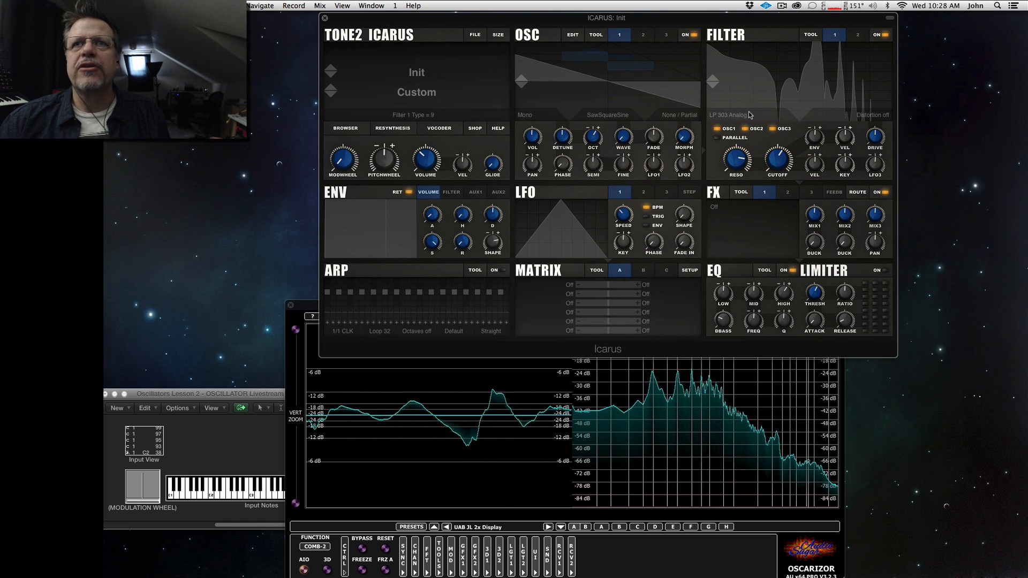
Set filter 1 to Vocal A and sweep its cutoff down and back up.
click(731, 117)
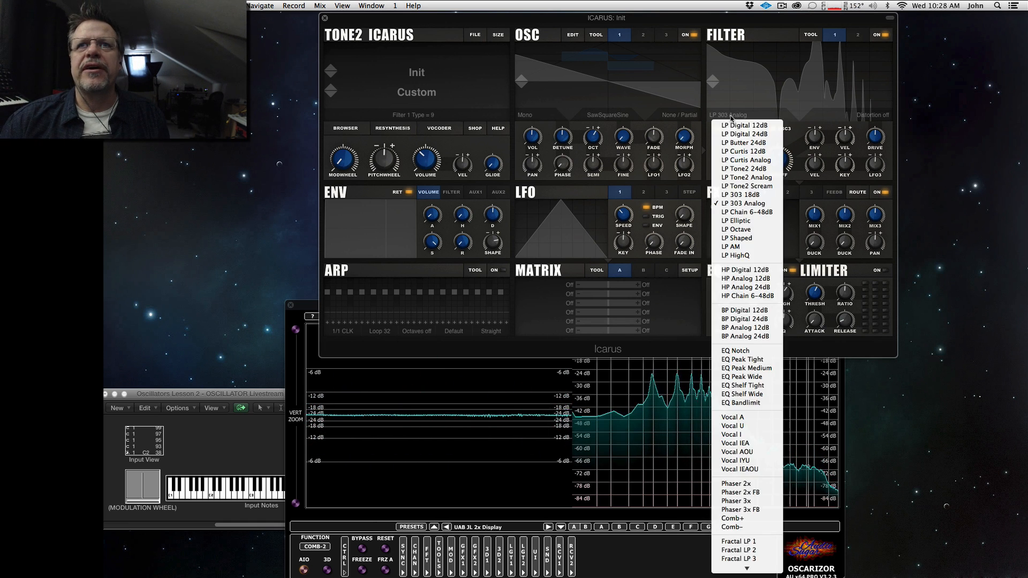
click(734, 418)
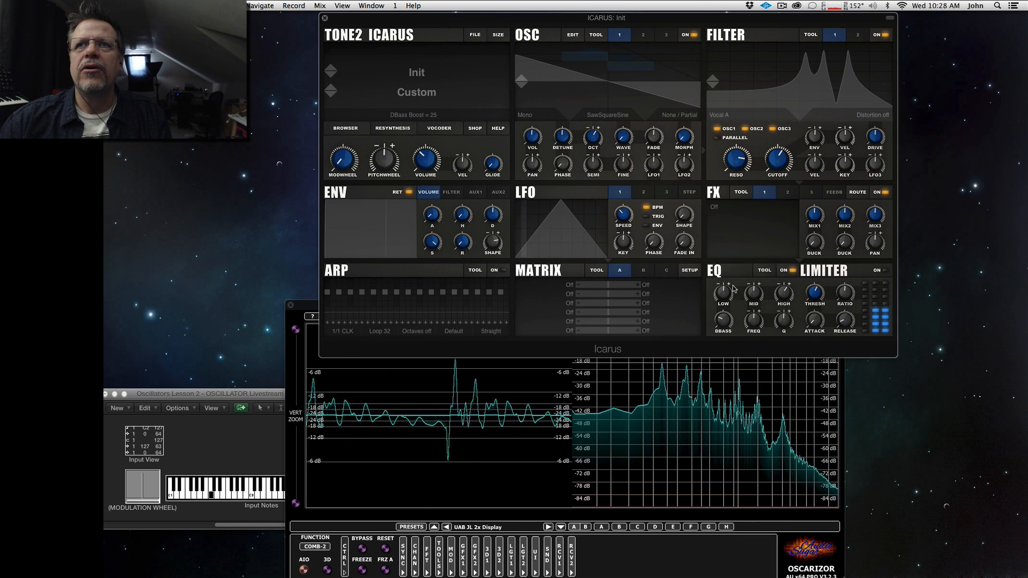
drag(780, 161, 776, 180)
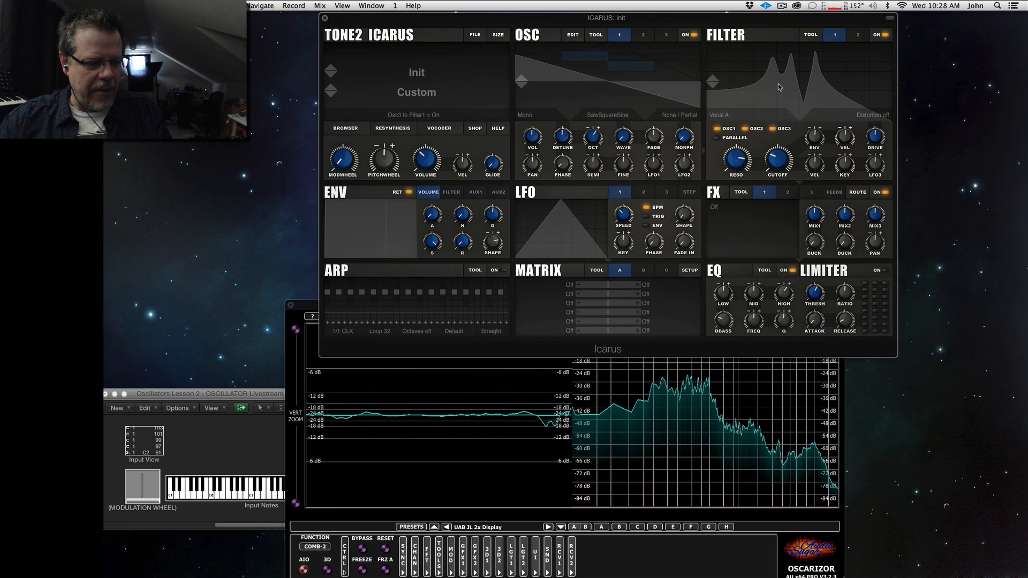
mouse_move(776, 160)
mouse_down()
mouse_move(783, 118)
mouse_move(777, 143)
mouse_up()
Set filter 1 to EQ Notch, narrow the notch with a lower resonance and sweep its cutoff.
click(755, 114)
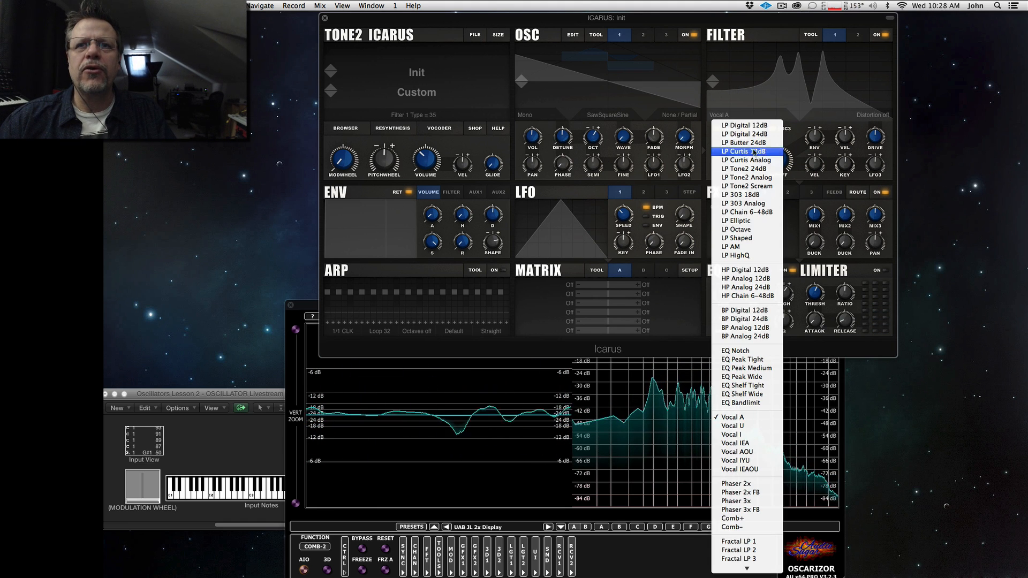
click(763, 351)
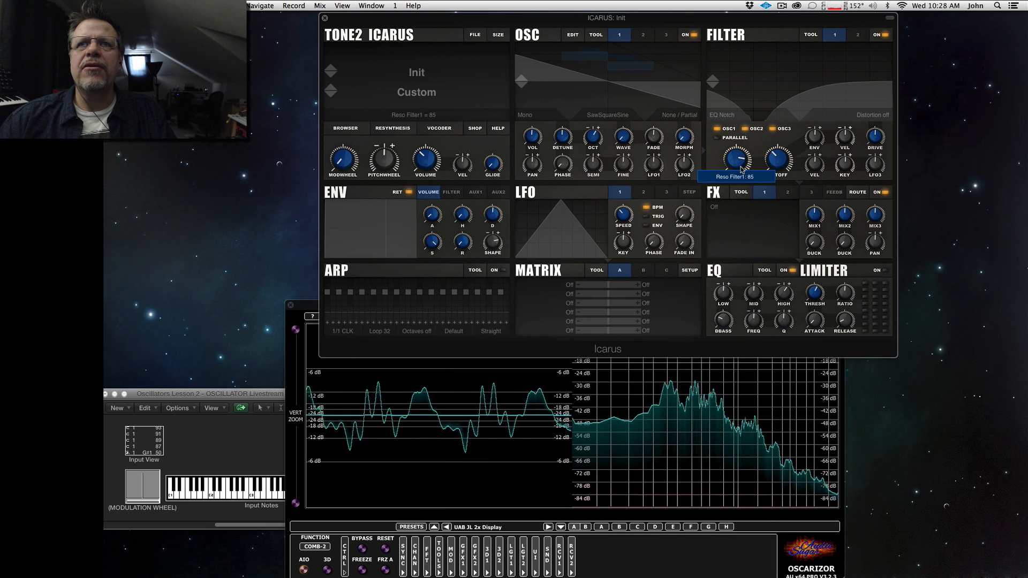
drag(741, 174, 746, 264)
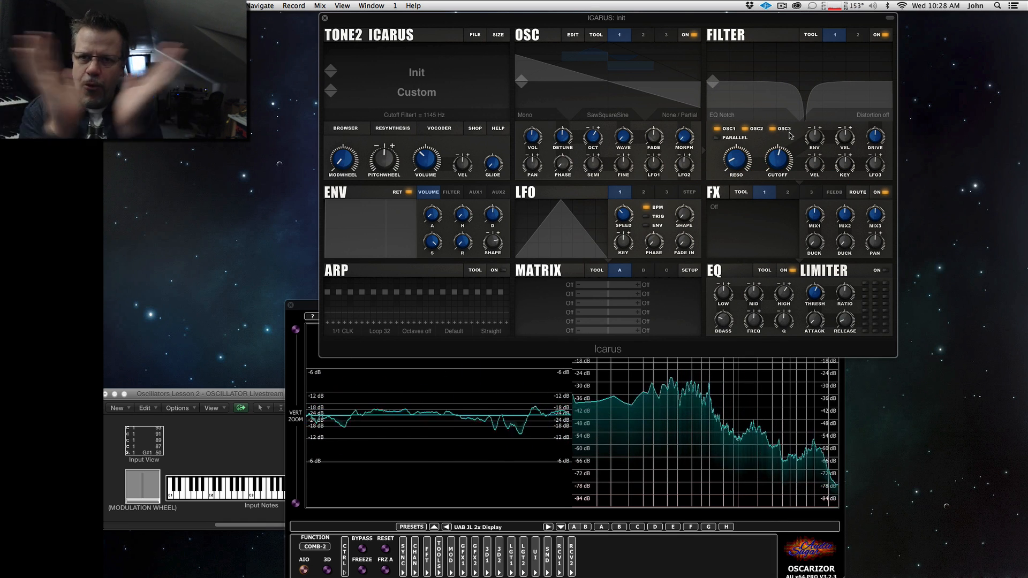
drag(782, 160, 770, 187)
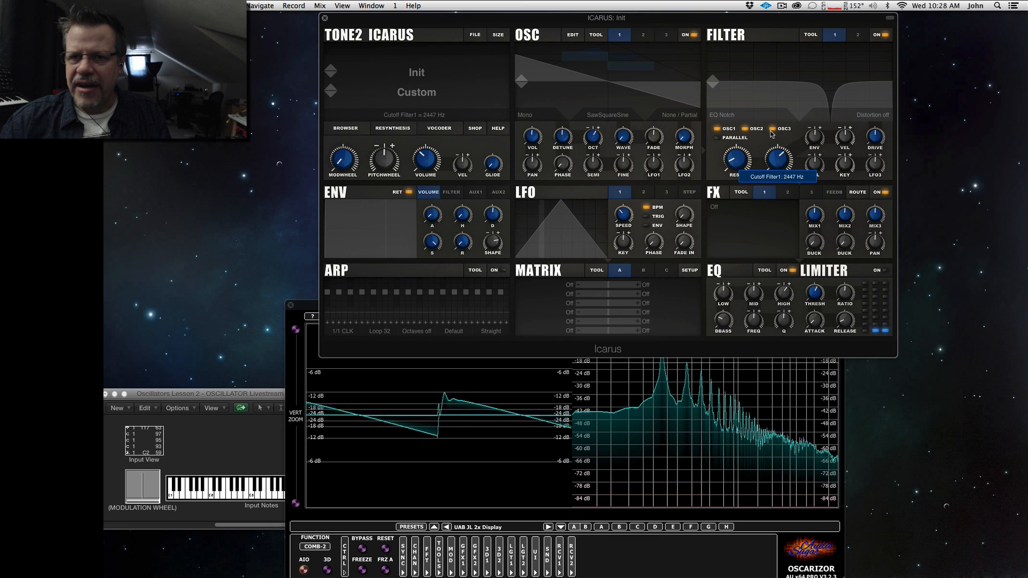
Widen the notch with a higher resonance and sweep the cutoff down to about 298 Hz.
drag(772, 119, 767, 158)
drag(746, 122, 759, 63)
mouse_move(782, 156)
mouse_down()
mouse_move(788, 116)
mouse_move(781, 152)
mouse_up()
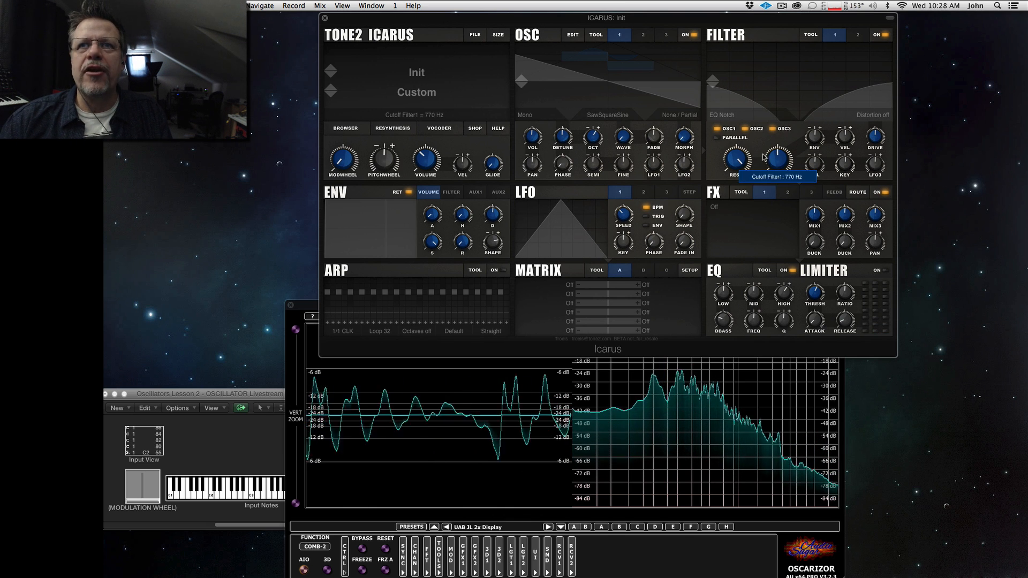
drag(771, 150, 779, 174)
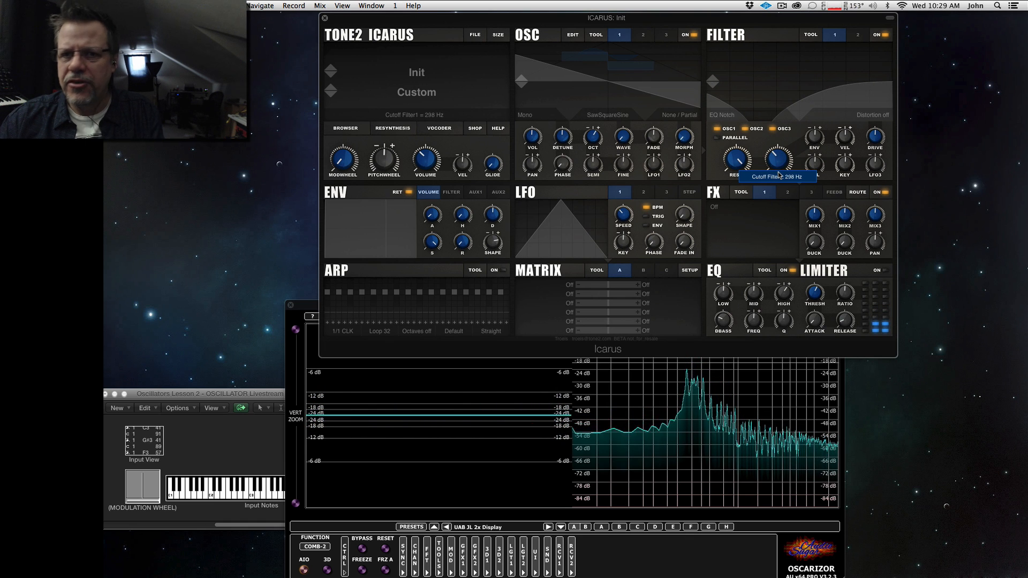
Set filter 1 to Phaser 2x, sweep its cutoff and modulate the cutoff with LFO3.
click(743, 123)
scroll(749, 308, down, 3)
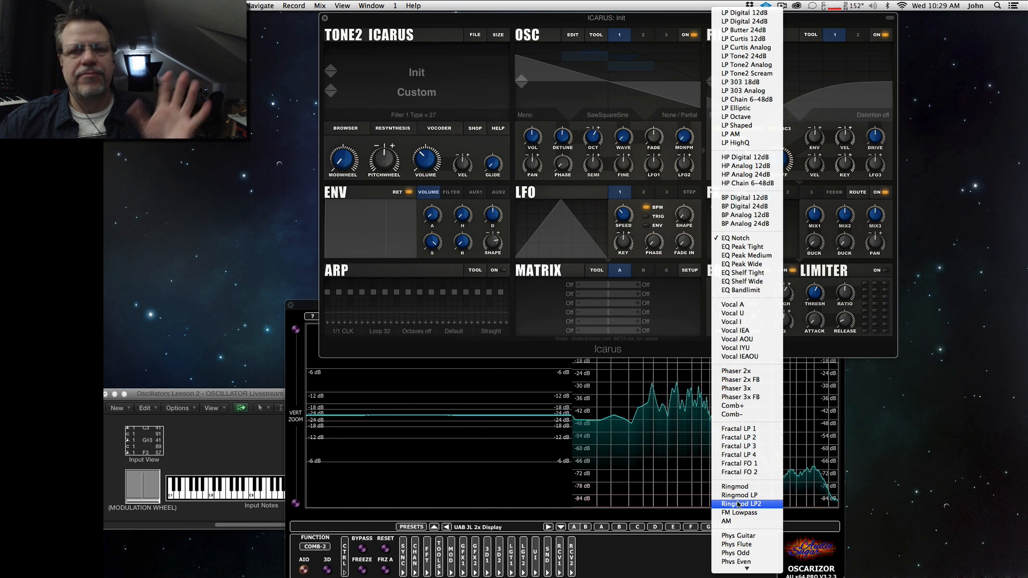
scroll(736, 503, down, 2)
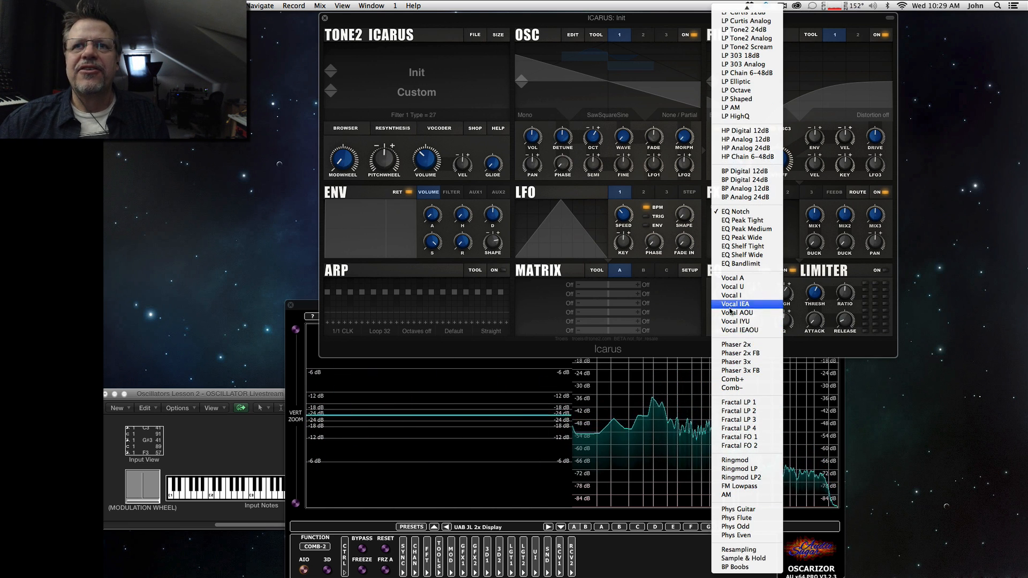
click(733, 346)
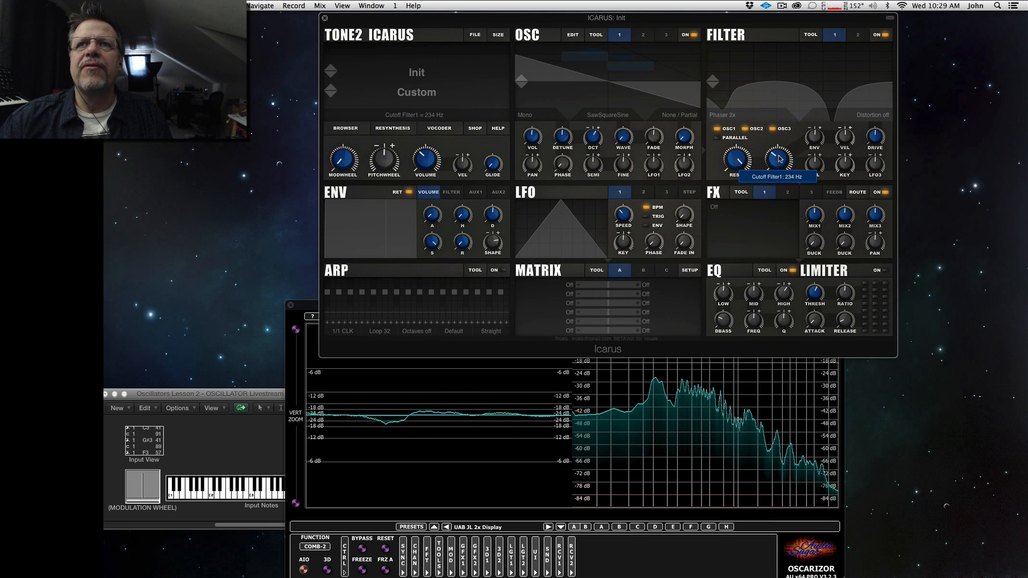
mouse_move(781, 163)
mouse_down()
mouse_move(788, 110)
mouse_move(785, 162)
mouse_up()
drag(875, 161, 874, 138)
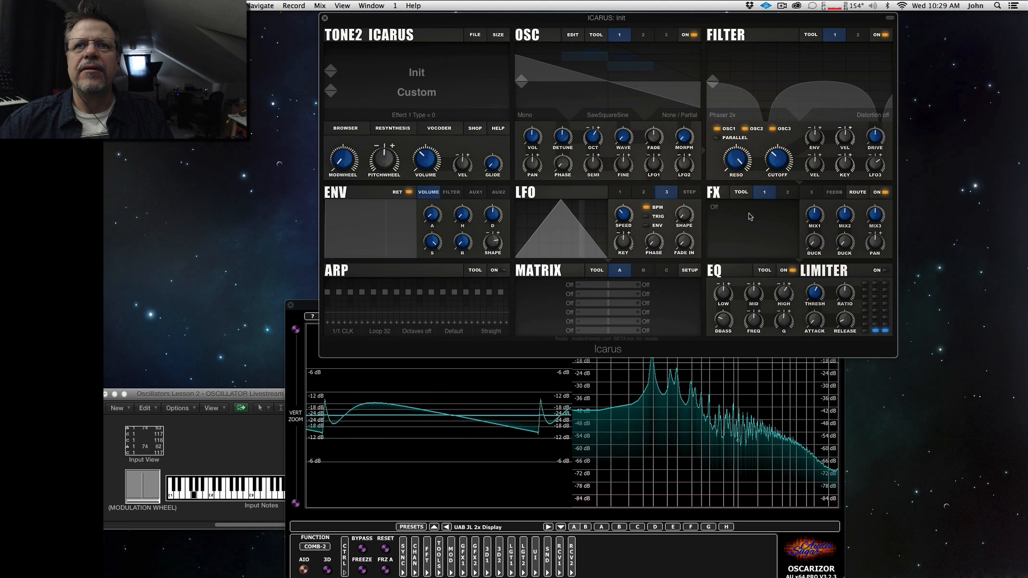
Set filter 1 to Comb+, adjust the LFO3 modulation amount and raise the cutoff to about 2278 Hz.
click(723, 115)
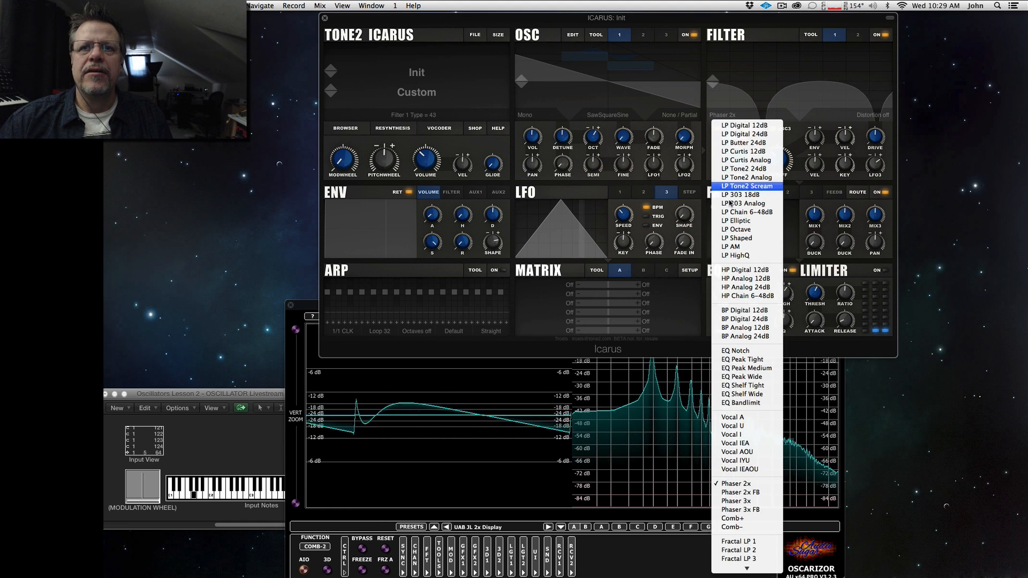
click(742, 518)
mouse_move(777, 159)
mouse_down()
mouse_move(777, 178)
mouse_move(730, 163)
mouse_move(778, 156)
mouse_up()
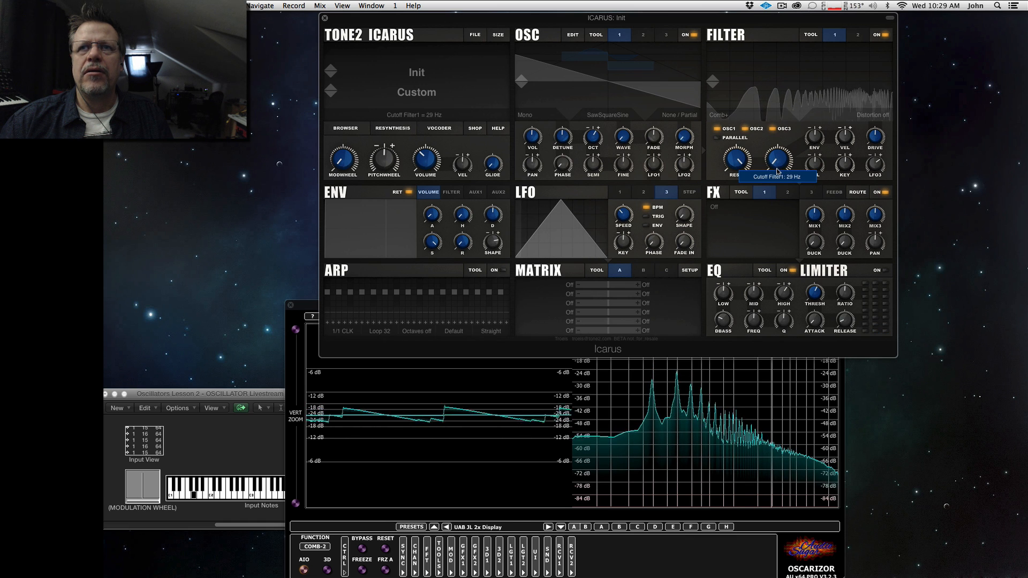
drag(874, 171, 872, 173)
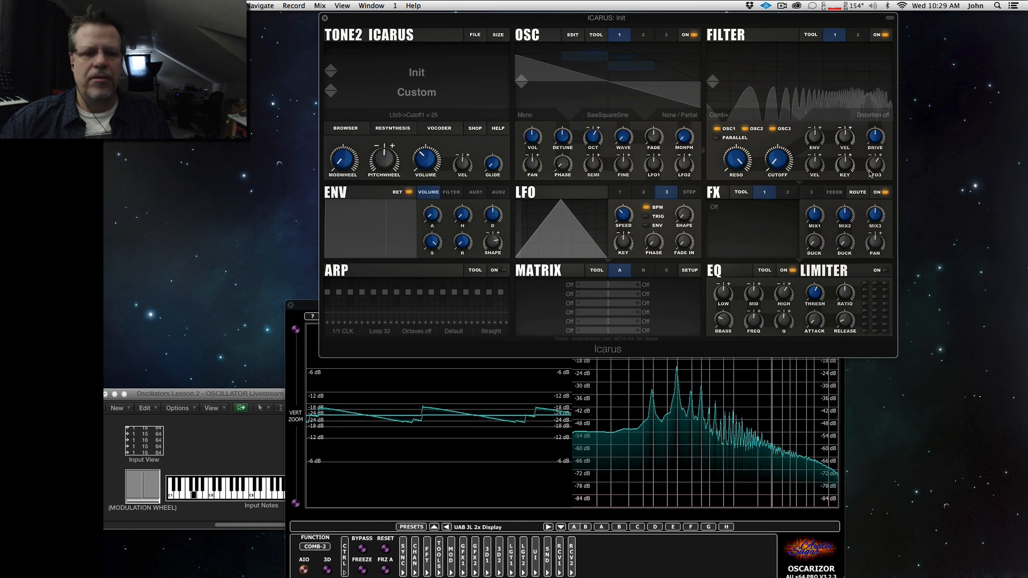
drag(778, 175, 784, 111)
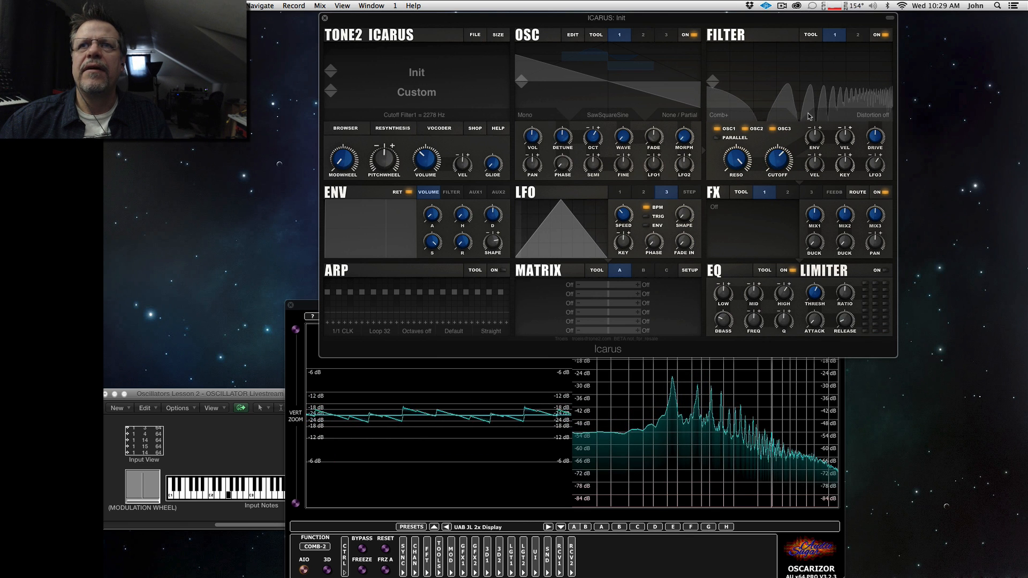
Set filter 1 to Fractal LP 3 and sweep its resonance and cutoff.
click(744, 114)
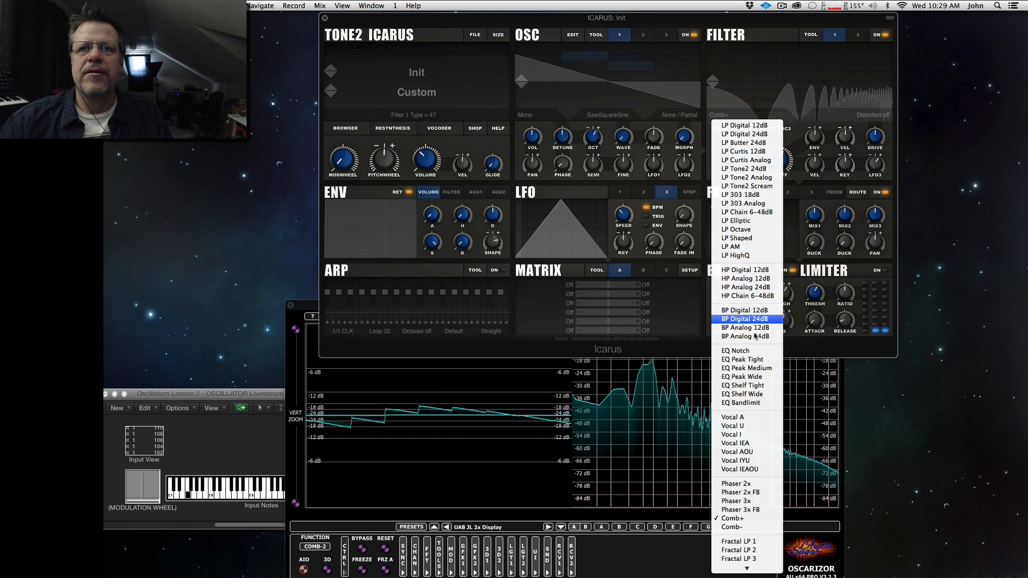
scroll(758, 489, down, 4)
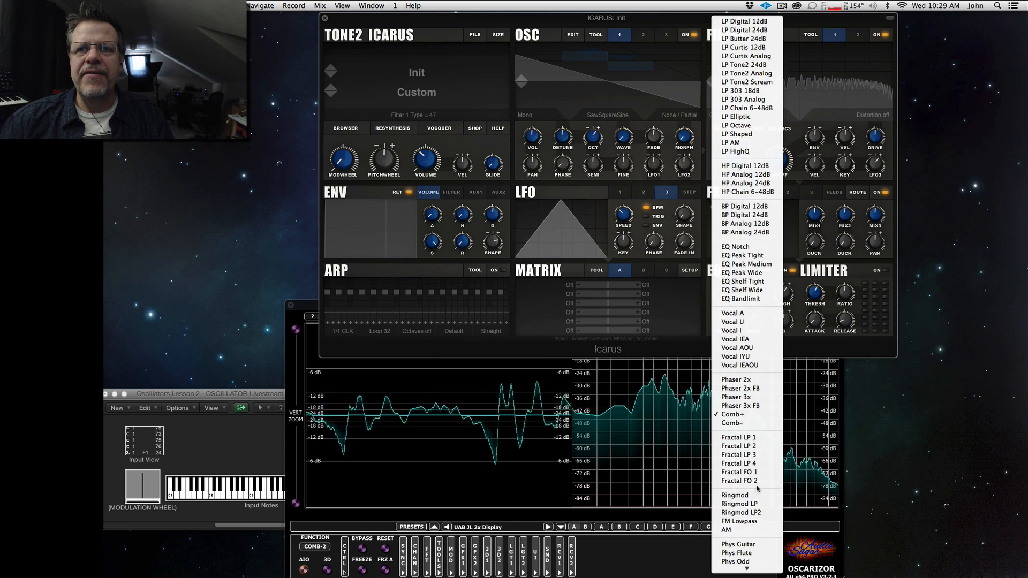
click(752, 454)
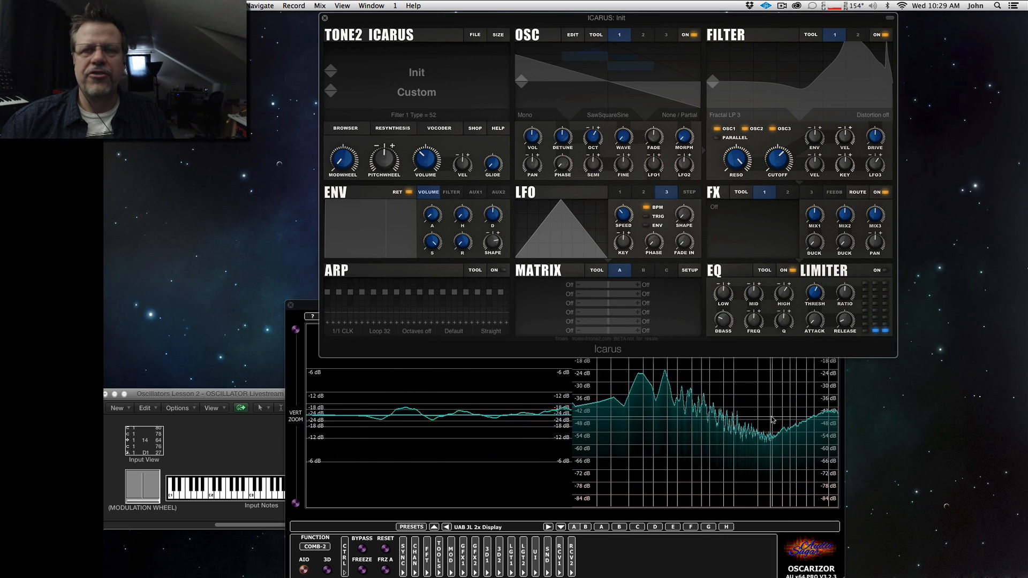
drag(736, 218, 738, 272)
drag(778, 160, 772, 222)
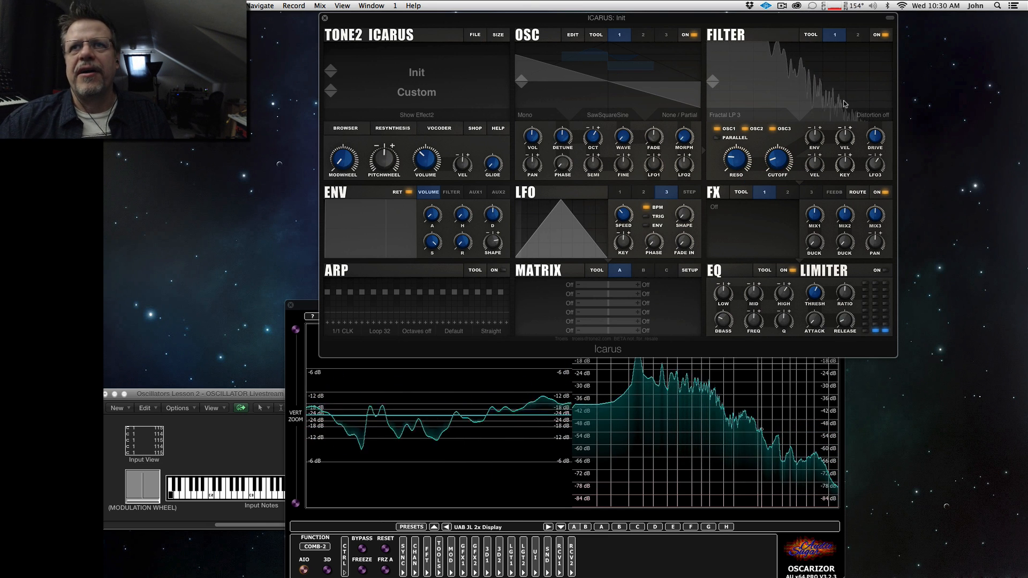
drag(743, 160, 776, 148)
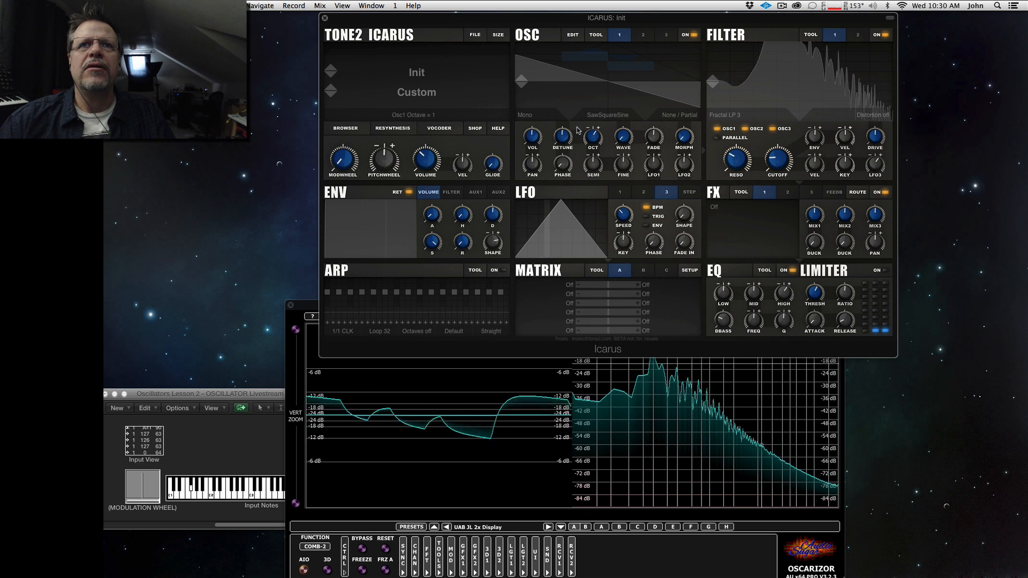
Bypass filter 1 to hear the unfiltered oscillator, and change its type to Fractal FO 1 with a cutoff adjustment.
click(885, 36)
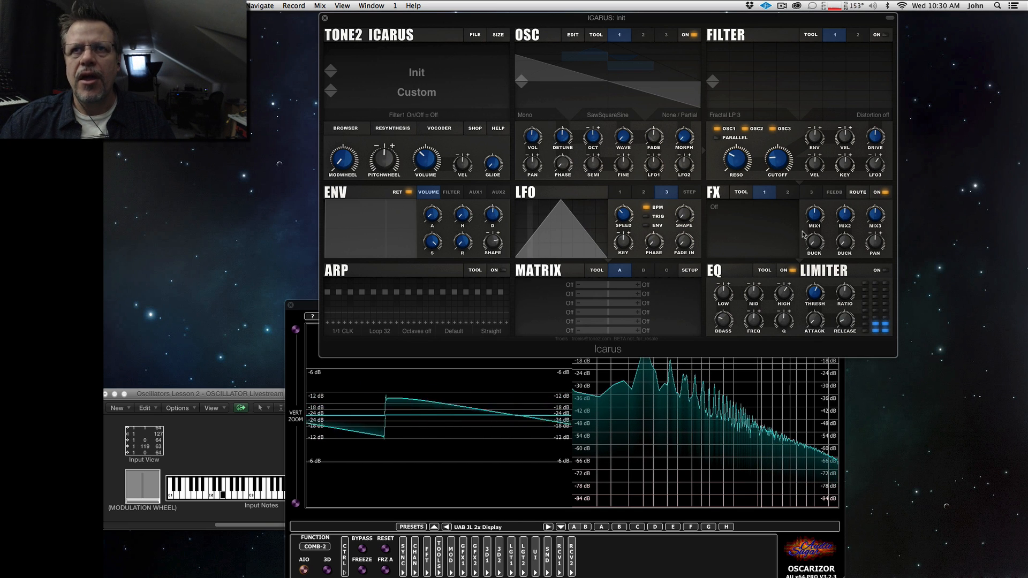
click(736, 117)
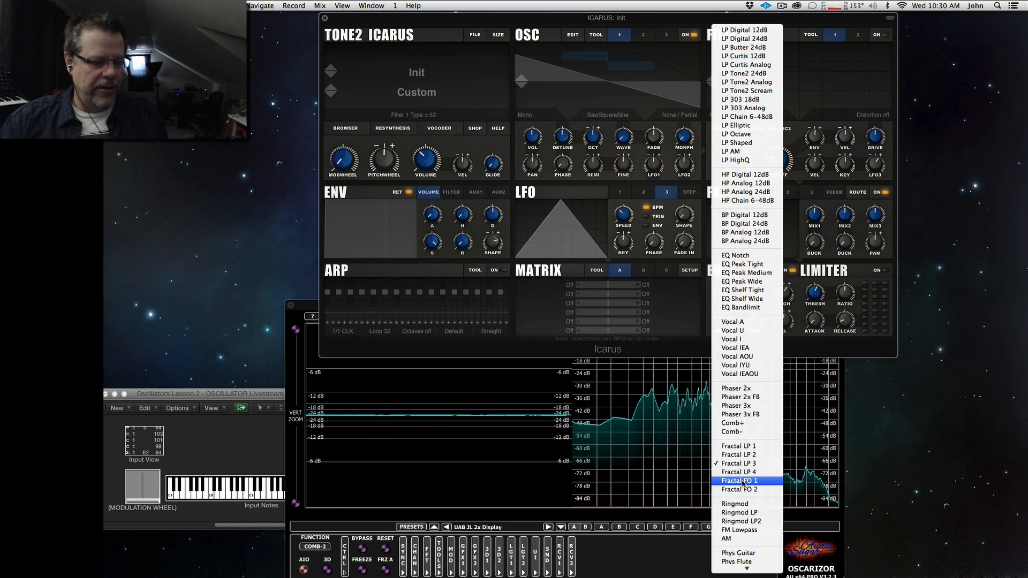
click(743, 482)
drag(774, 165, 769, 159)
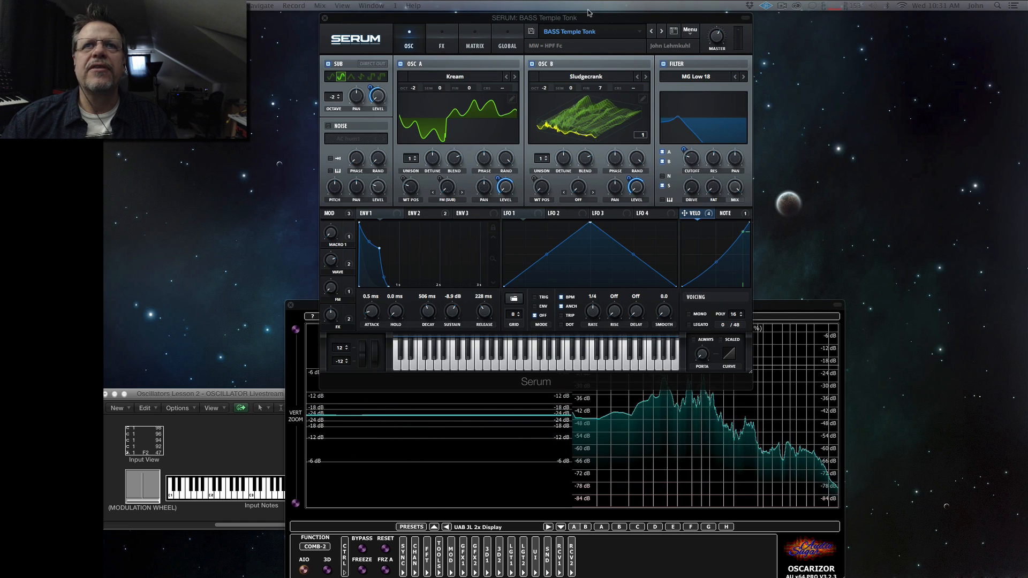
Switch to Serum, reposition its window and set the filter type to Cmb + from the Flanges group.
drag(588, 12, 636, 11)
click(744, 80)
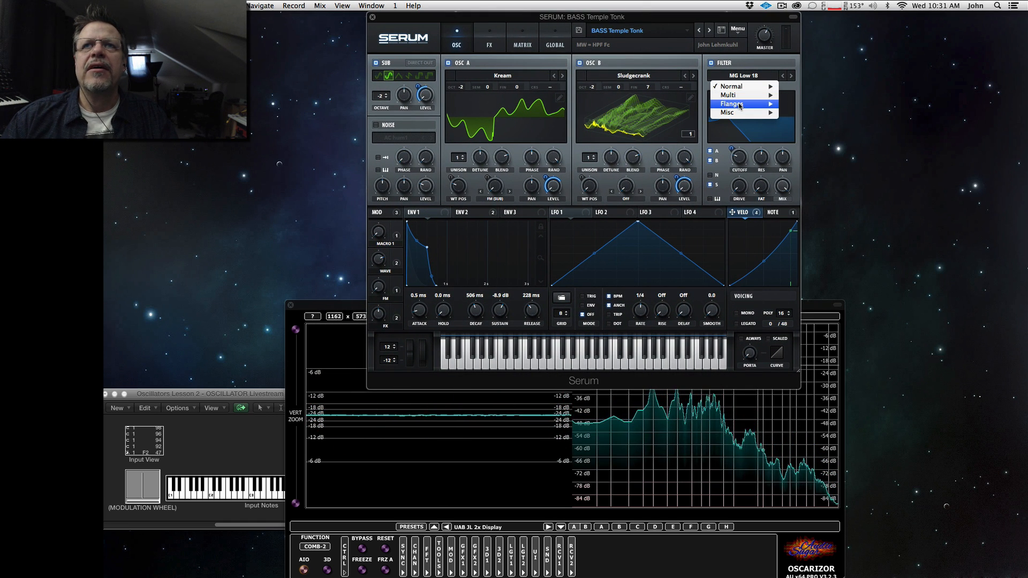
mouse_move(752, 105)
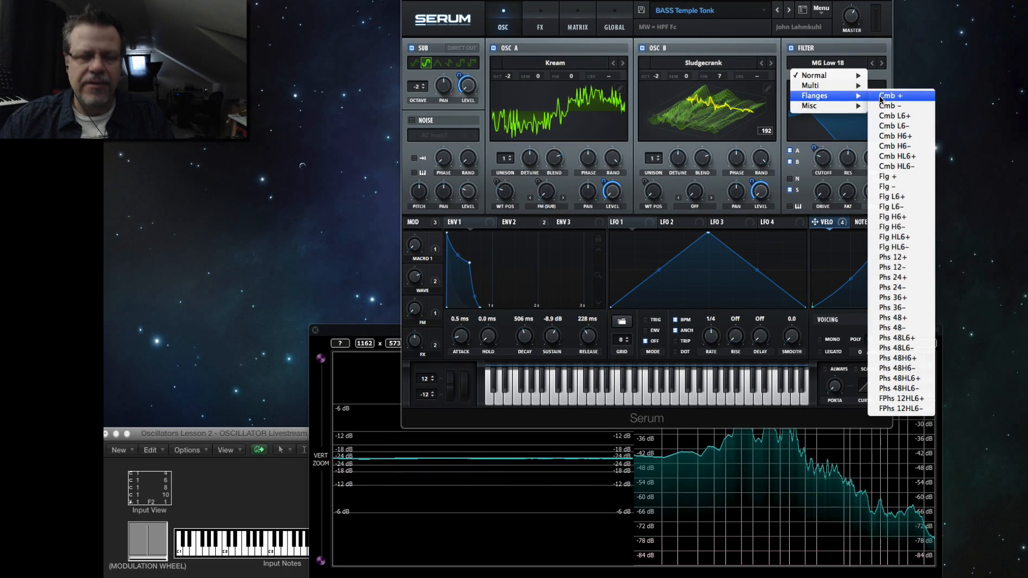
click(845, 100)
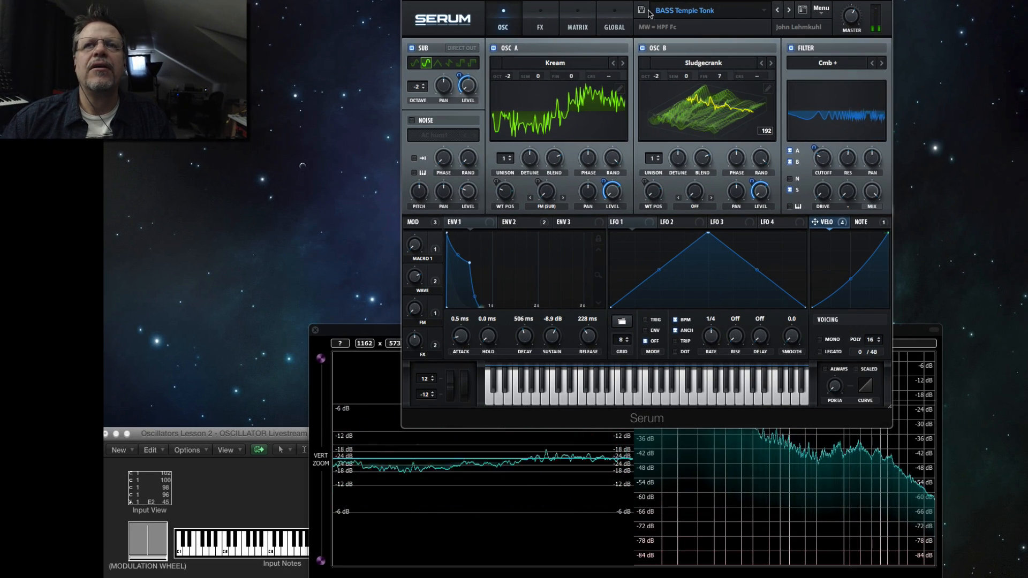
Initialize the Serum preset and turn the filter on.
click(822, 11)
click(841, 60)
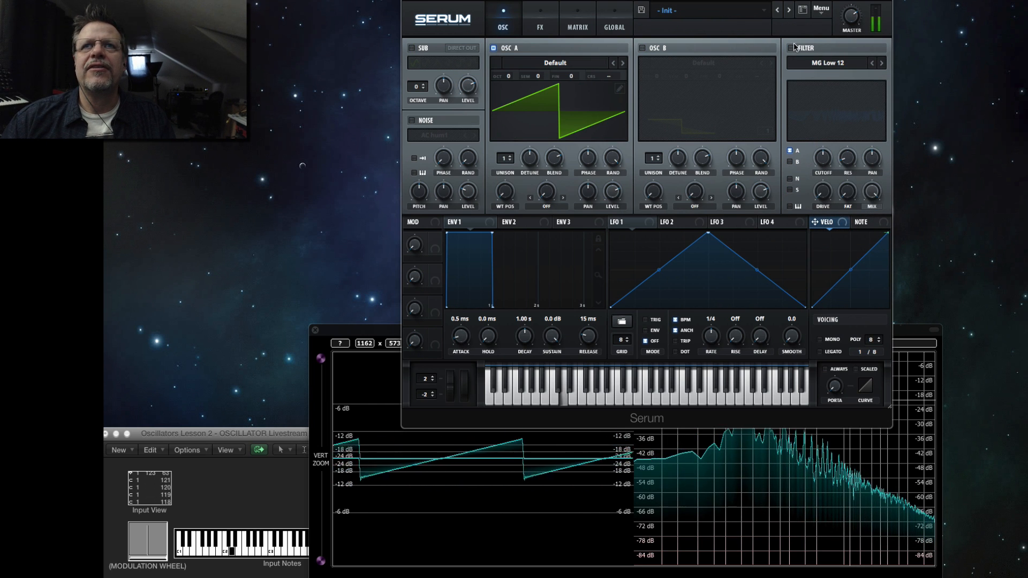
click(792, 48)
Set the filter to Cmb + with about 74% resonance and sweep its cutoff up and down.
drag(822, 157, 824, 78)
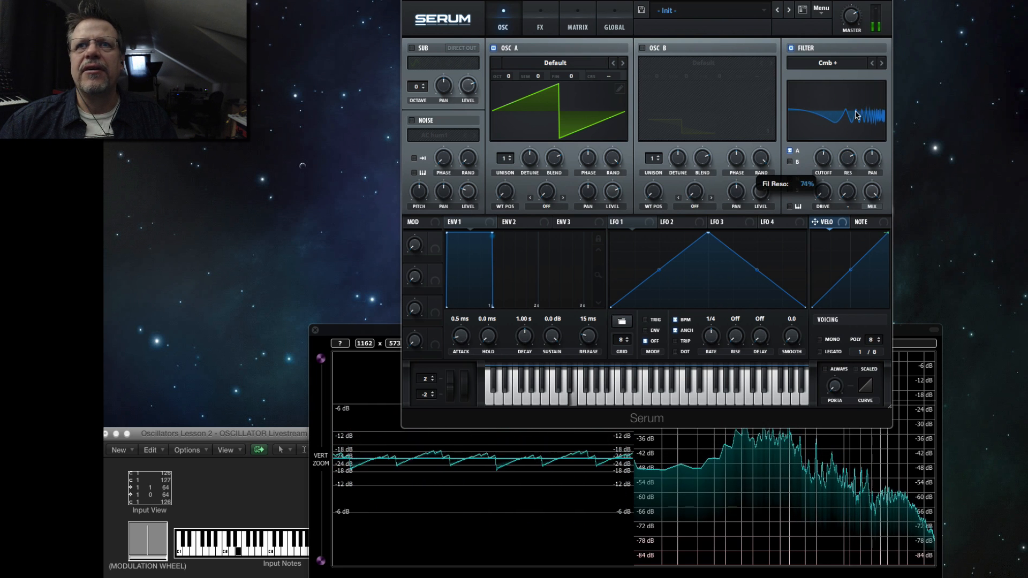
drag(823, 159, 823, 193)
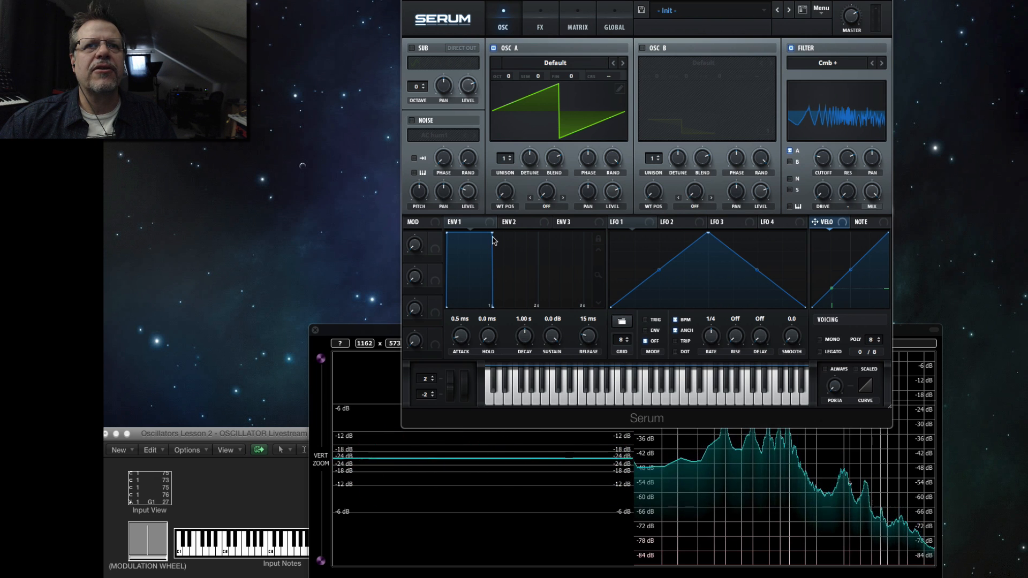
Shape envelope 1 with a 264 ms decay, -24.0 dB sustain and 1.79 s release, and adjust the filter cutoff.
drag(493, 234, 585, 309)
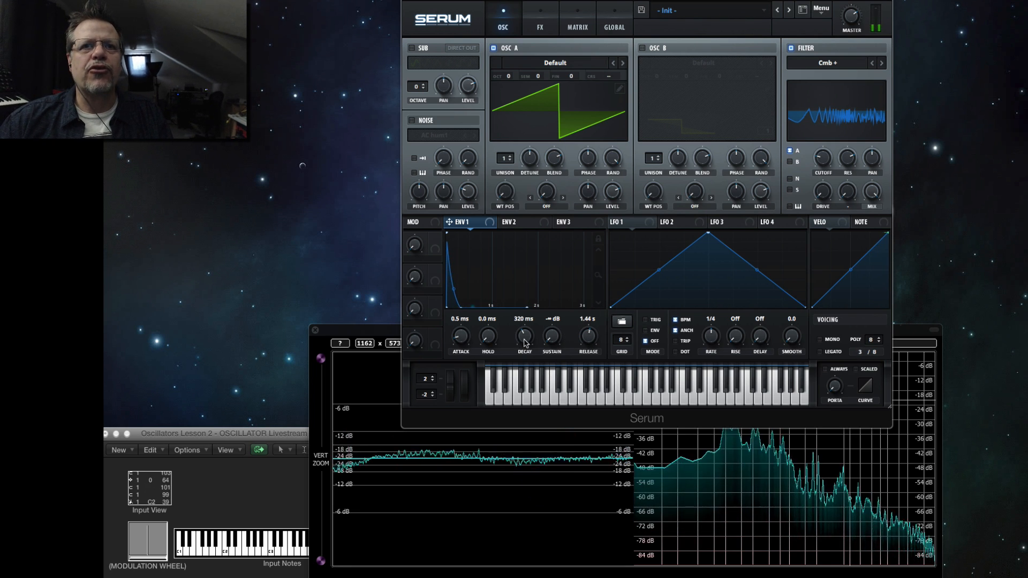
drag(526, 343, 526, 340)
drag(595, 344, 555, 336)
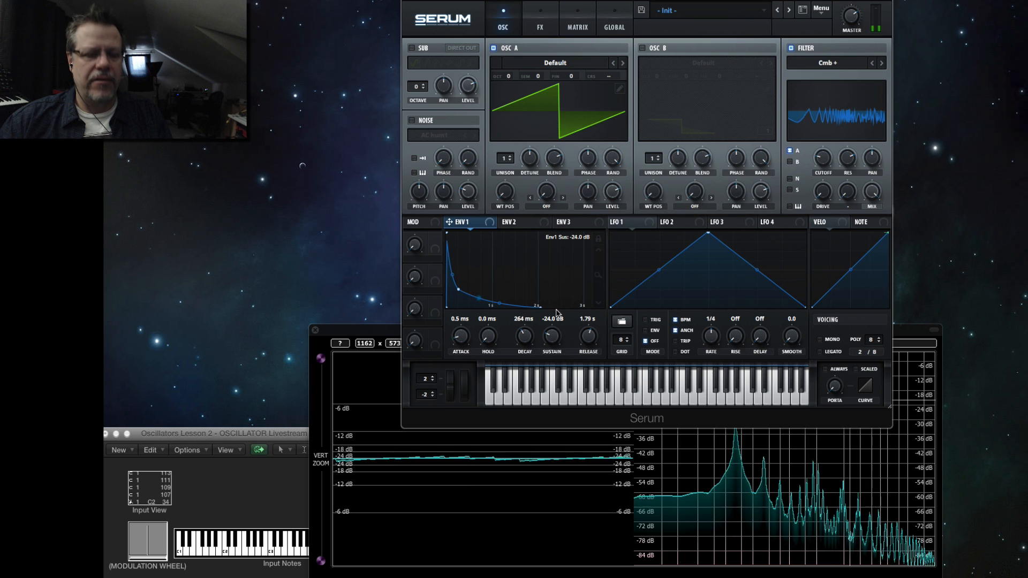
mouse_move(826, 159)
mouse_down()
mouse_move(835, 107)
mouse_move(829, 143)
mouse_up()
Change the filter type to Phs 48L6- from the Flanges group.
click(831, 66)
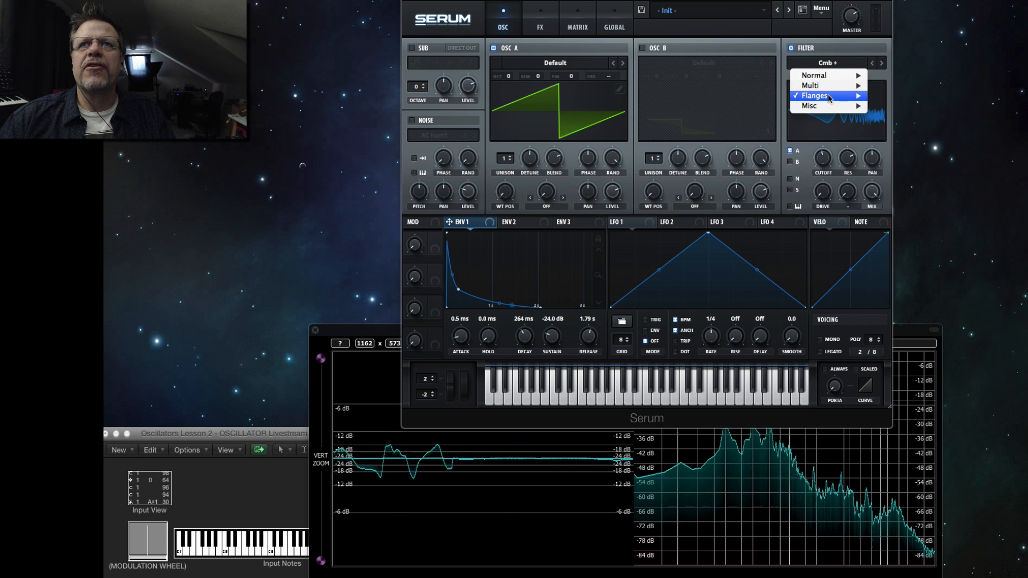
mouse_move(844, 96)
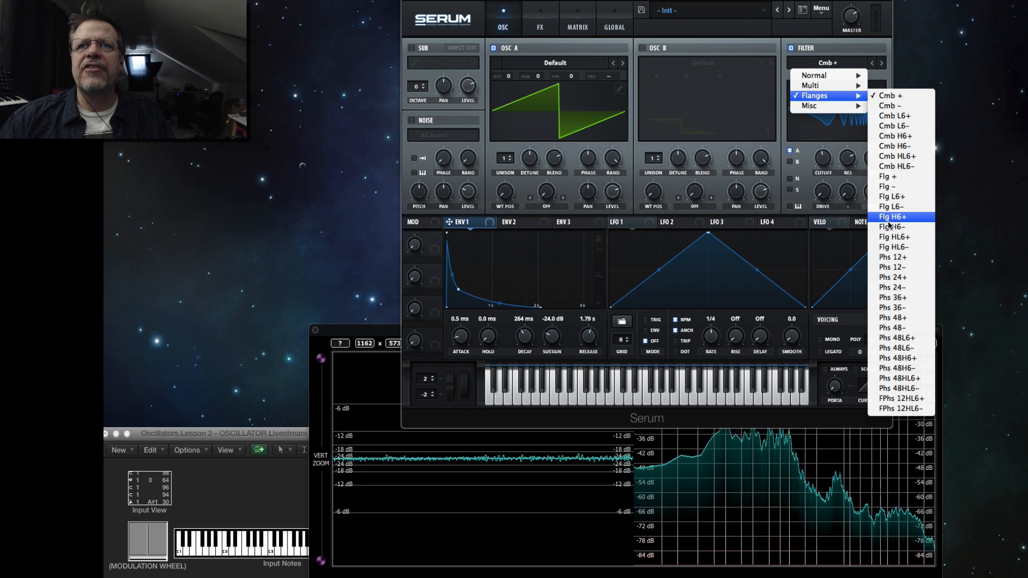
click(899, 351)
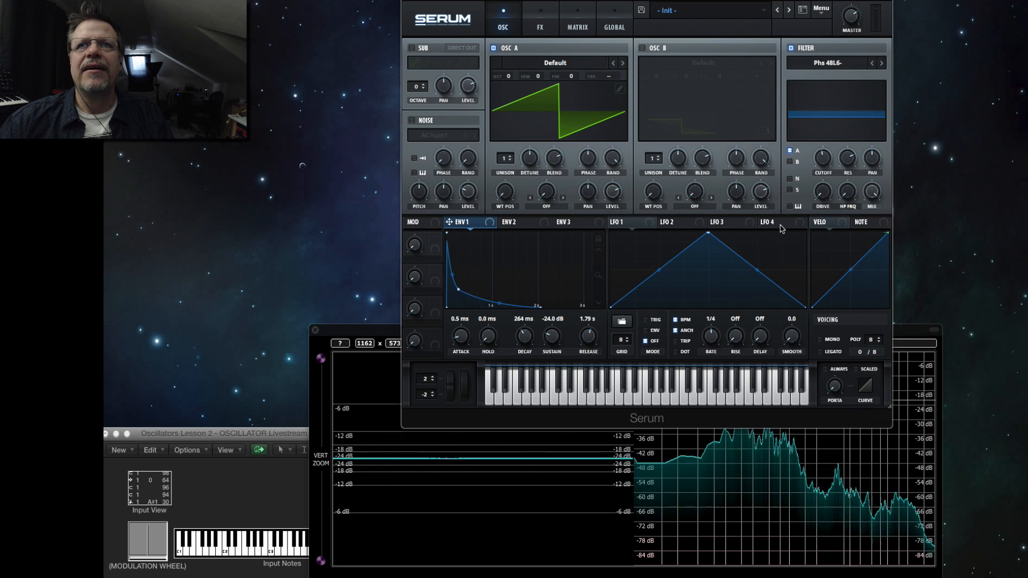
Sweep the phaser filter's cutoff up and down while adjusting its resonance and HP frequency.
drag(826, 161, 831, 119)
drag(824, 164, 822, 207)
drag(850, 159, 853, 129)
drag(851, 192, 861, 118)
drag(825, 158, 826, 111)
drag(849, 188, 842, 199)
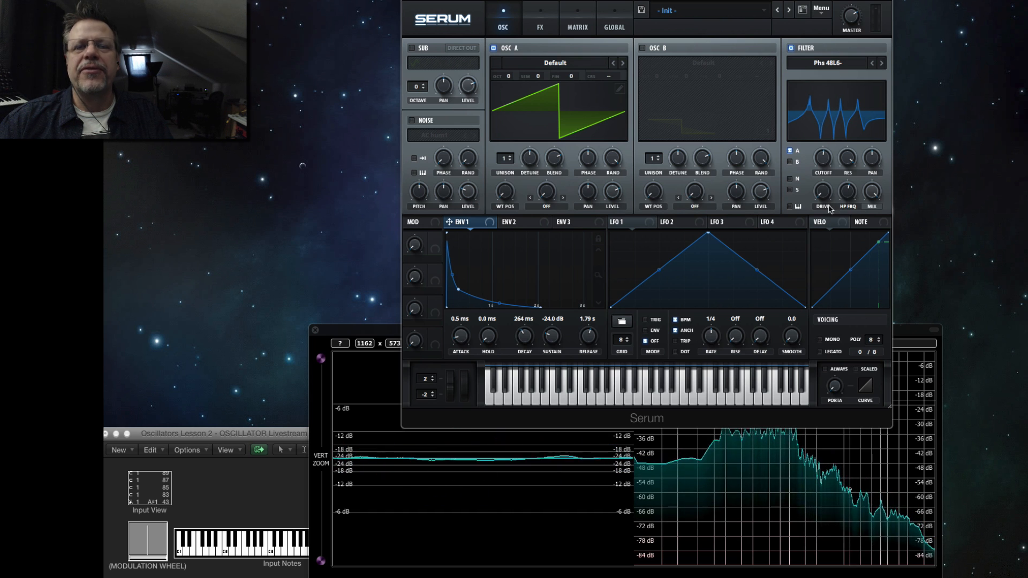
drag(829, 169, 823, 154)
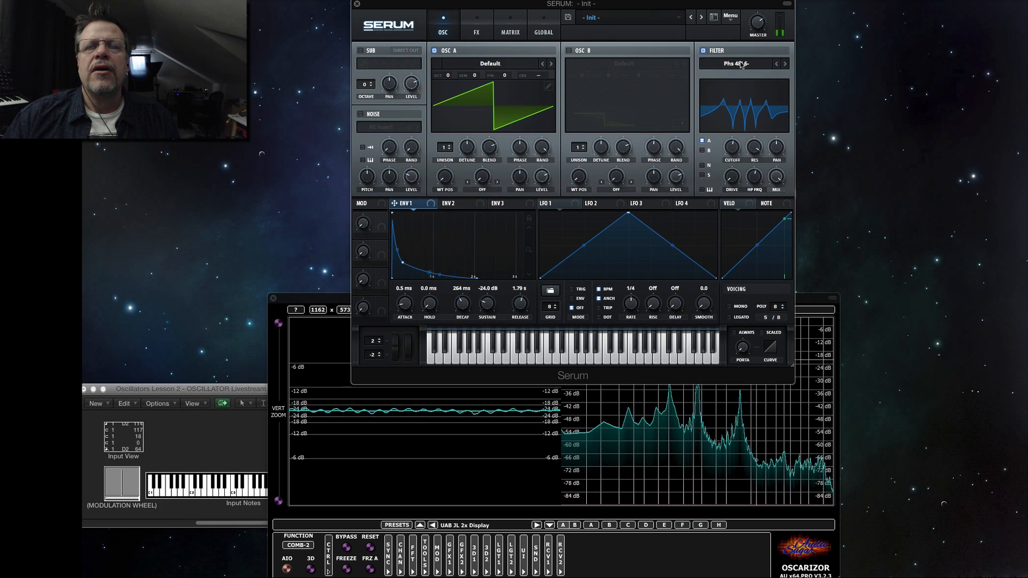
Set the filter type to Reverb from the Misc group, adjust its cutoff and damping, and set envelope 1's decay to 265 ms.
click(834, 63)
mouse_move(731, 102)
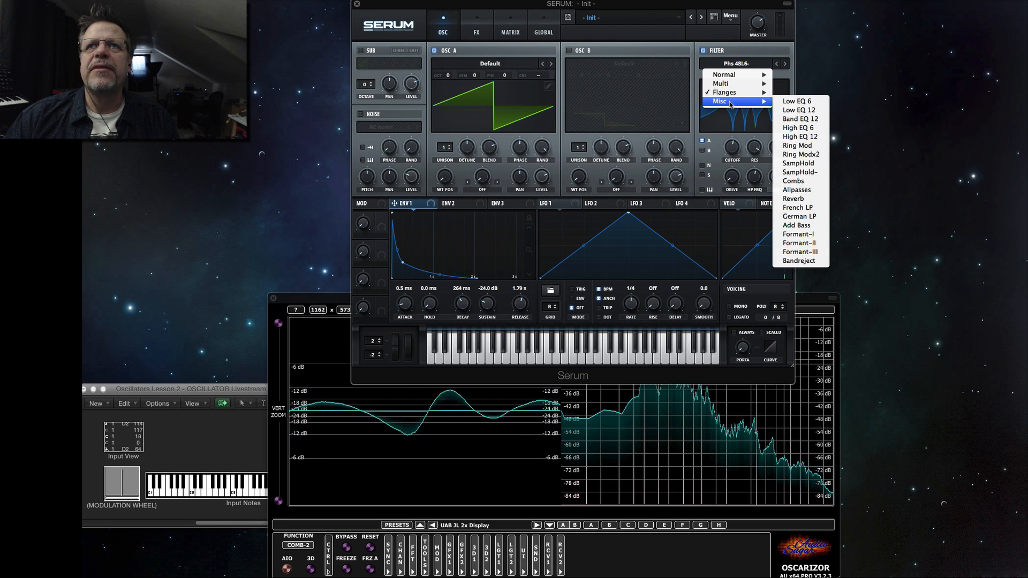
click(797, 198)
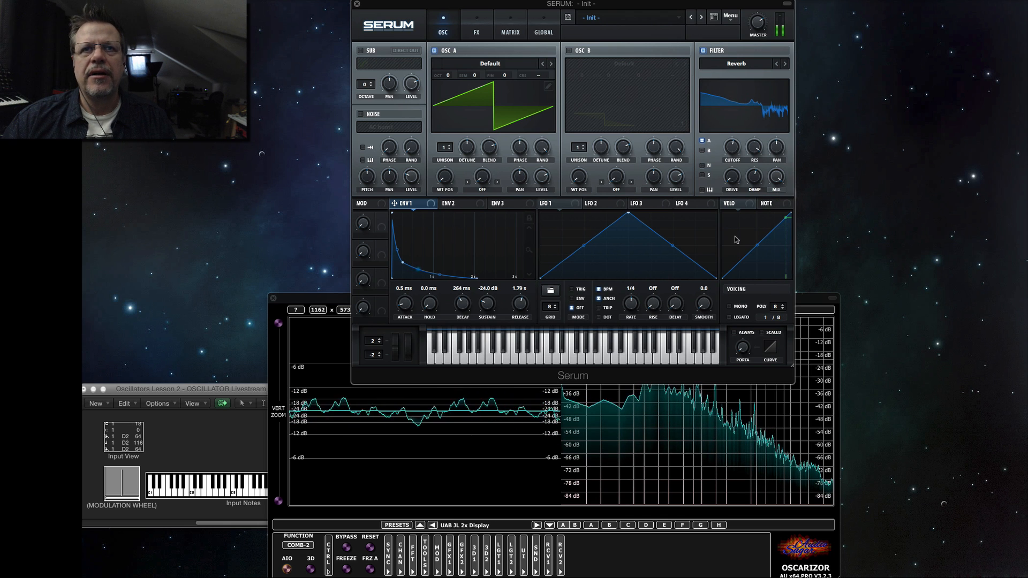
drag(740, 147, 755, 170)
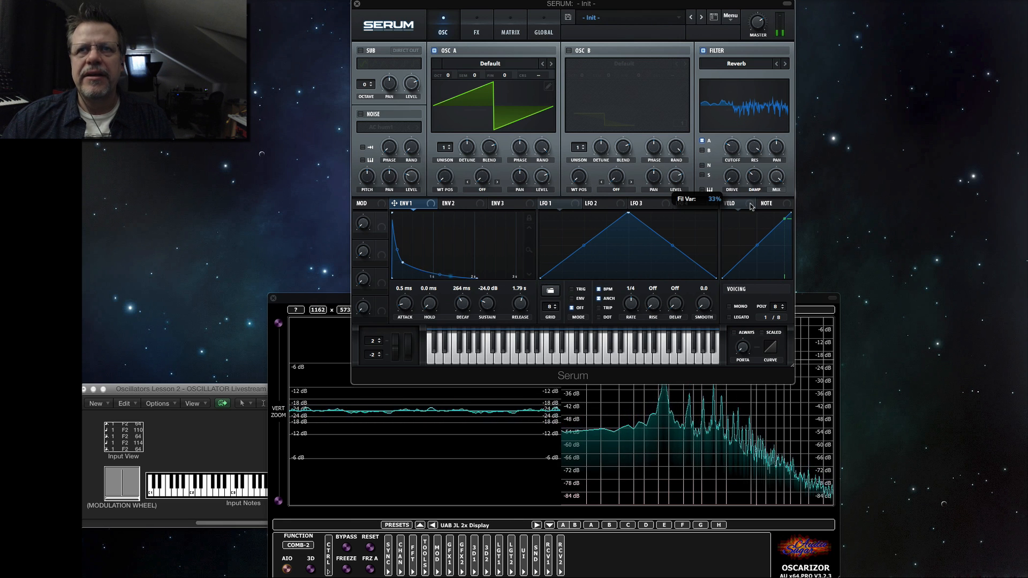
mouse_move(463, 304)
mouse_down()
mouse_move(465, 321)
mouse_move(467, 309)
mouse_up()
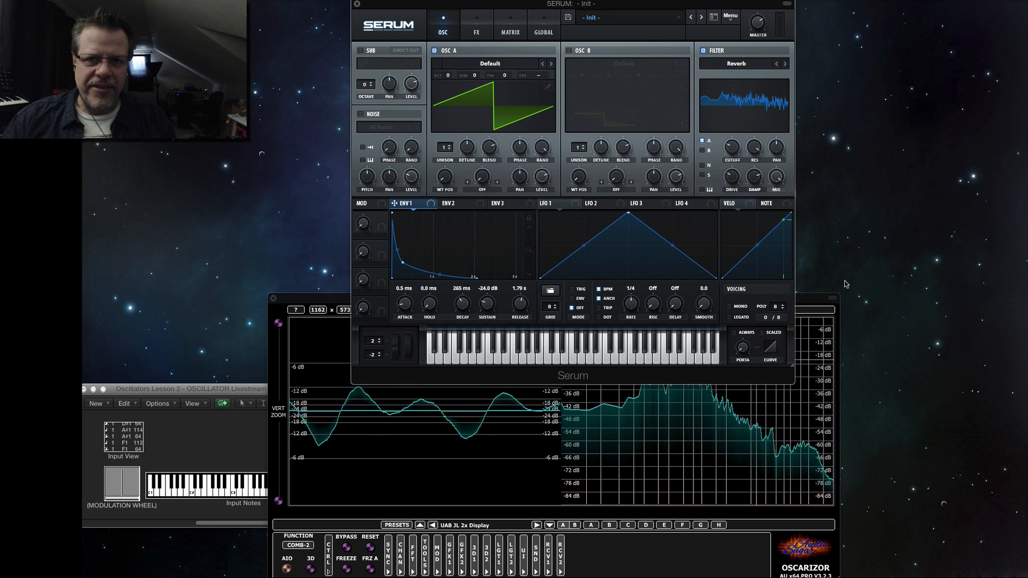
Set the filter type to SampHold from the Misc group and sweep its cutoff and resonance.
click(733, 63)
mouse_move(734, 102)
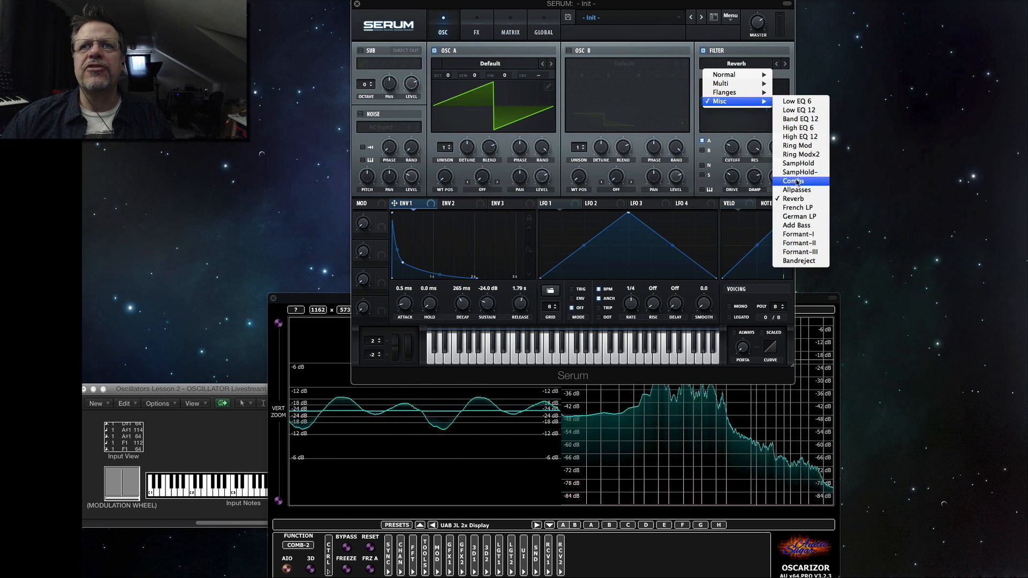
click(796, 164)
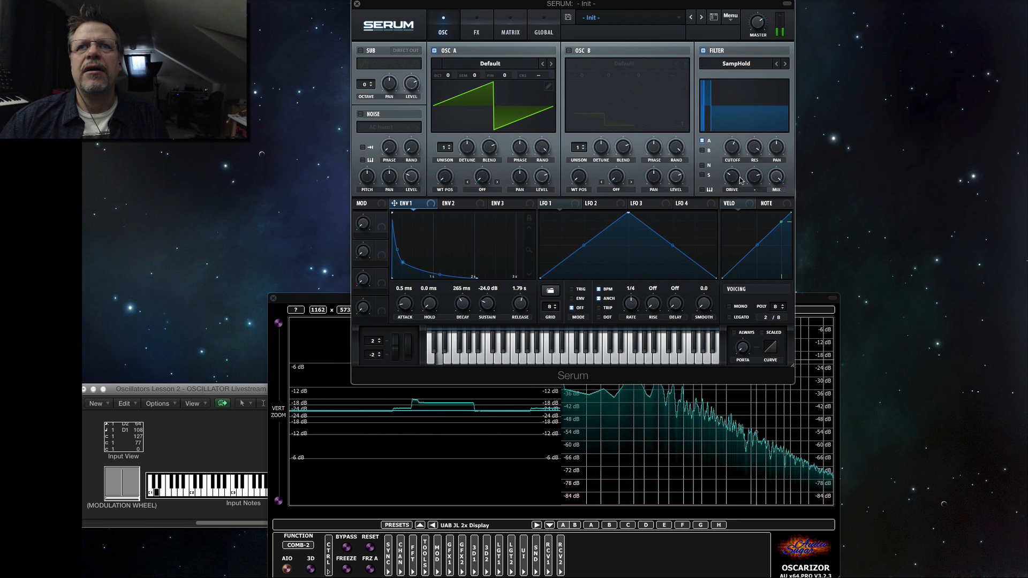
mouse_move(737, 172)
mouse_move(759, 186)
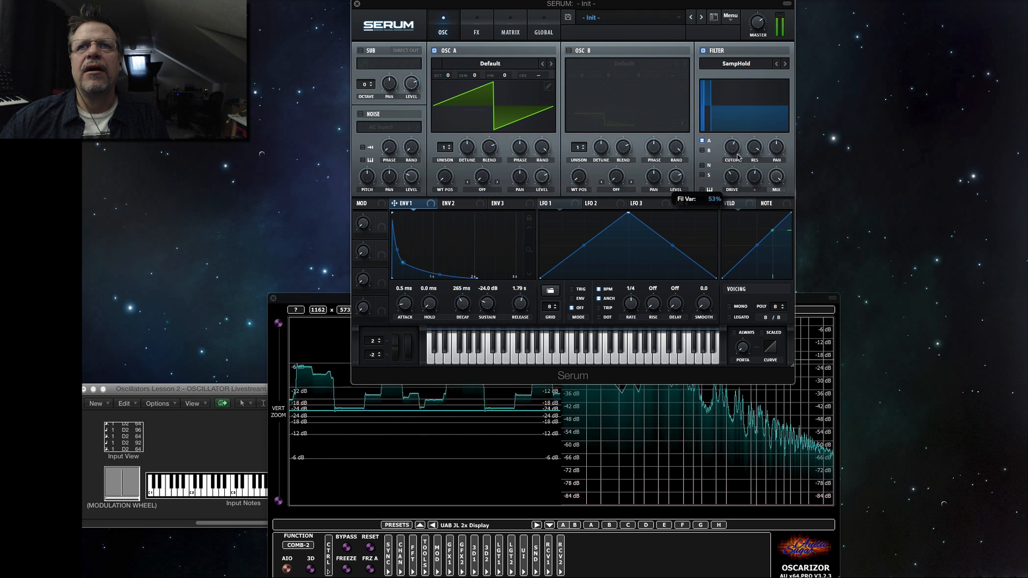
mouse_move(737, 142)
drag(755, 153, 745, 190)
Set the filter type to Bandreject from the Misc group, sweep its cutoff, and set envelope 1's release to 961 ms.
click(728, 67)
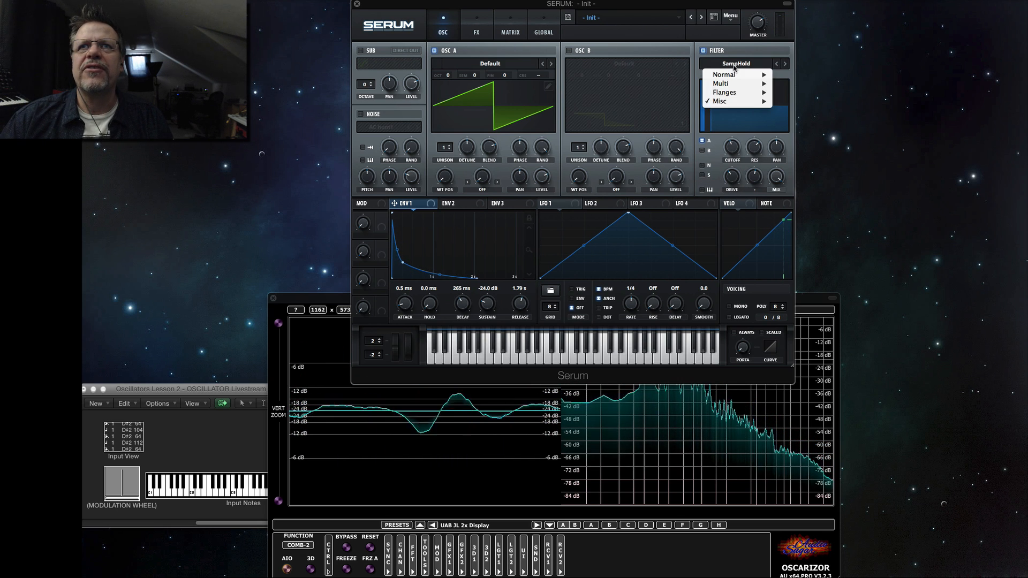
mouse_move(751, 102)
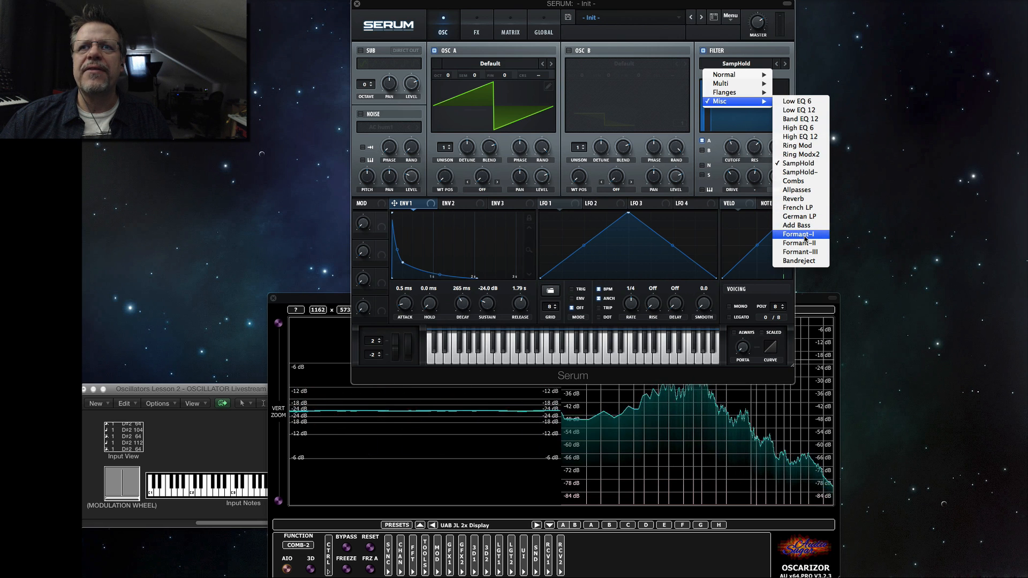
click(799, 261)
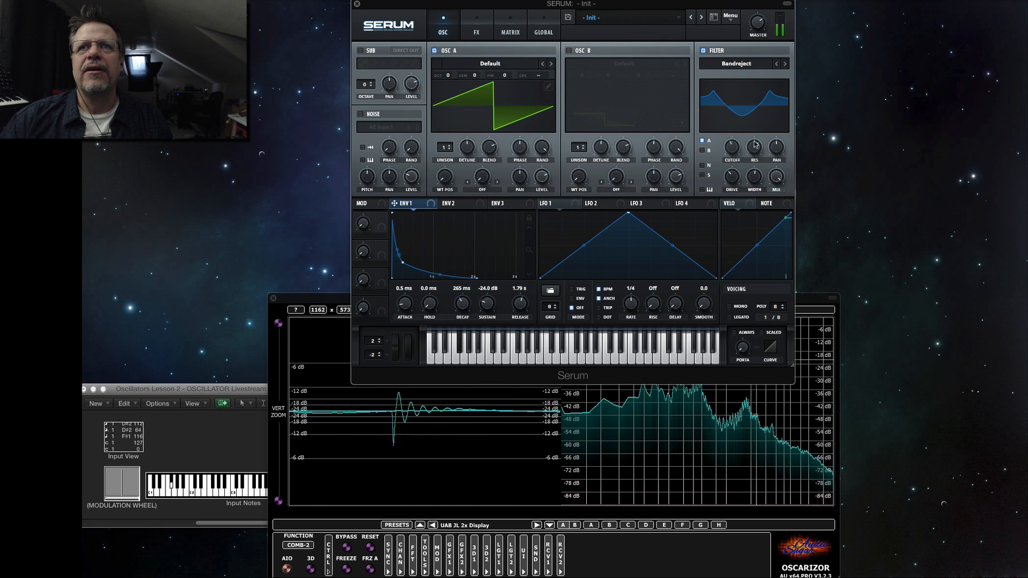
mouse_move(733, 145)
mouse_down()
mouse_move(742, 125)
mouse_move(736, 161)
mouse_move(736, 150)
mouse_up()
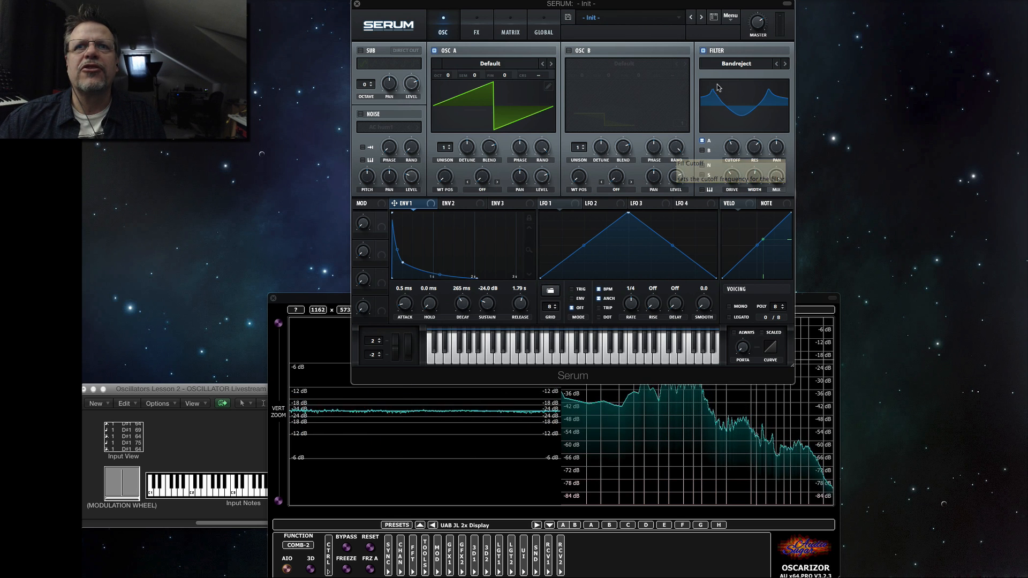
drag(736, 151, 735, 155)
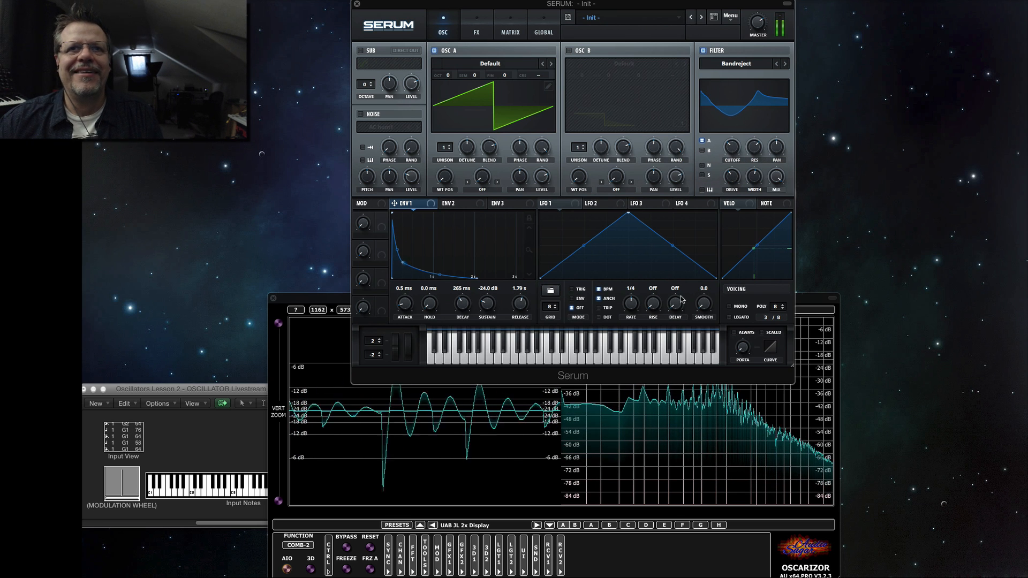
mouse_move(520, 304)
mouse_down()
mouse_move(522, 325)
mouse_move(521, 308)
mouse_up()
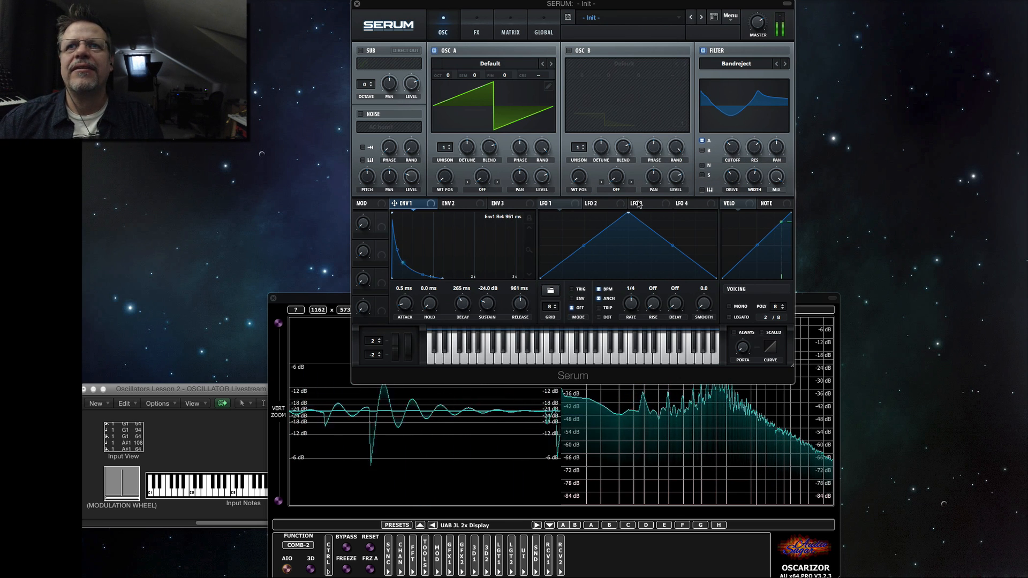
mouse_move(739, 141)
mouse_down()
mouse_move(738, 119)
mouse_move(731, 157)
mouse_up()
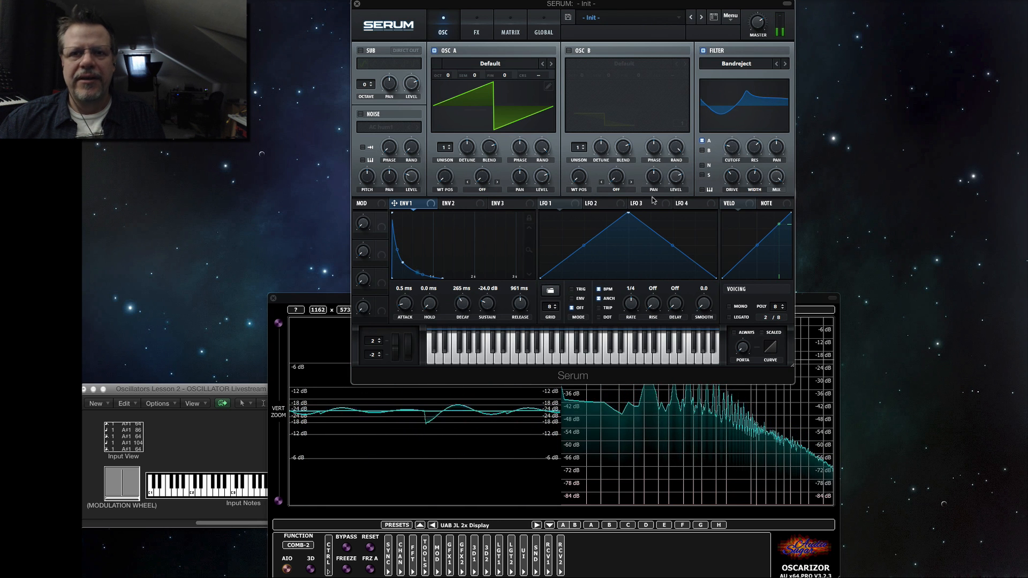
Assign envelope 2 to the filter cutoff and shape it with a 2.18 s attack, 760 ms decay and 23.61% sustain.
click(453, 204)
drag(444, 204, 733, 149)
drag(434, 212, 423, 264)
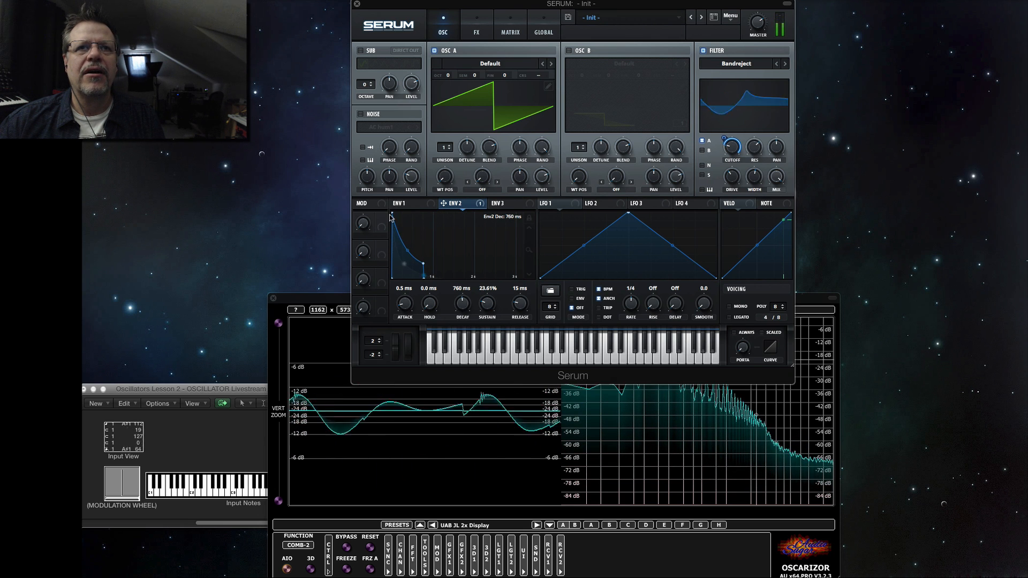
drag(391, 215, 419, 213)
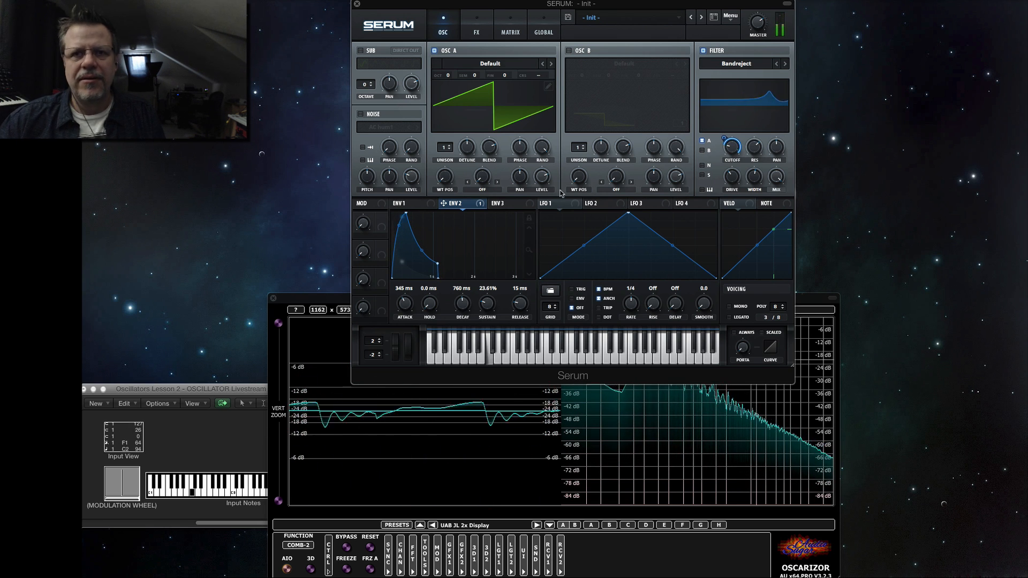
drag(408, 213, 484, 201)
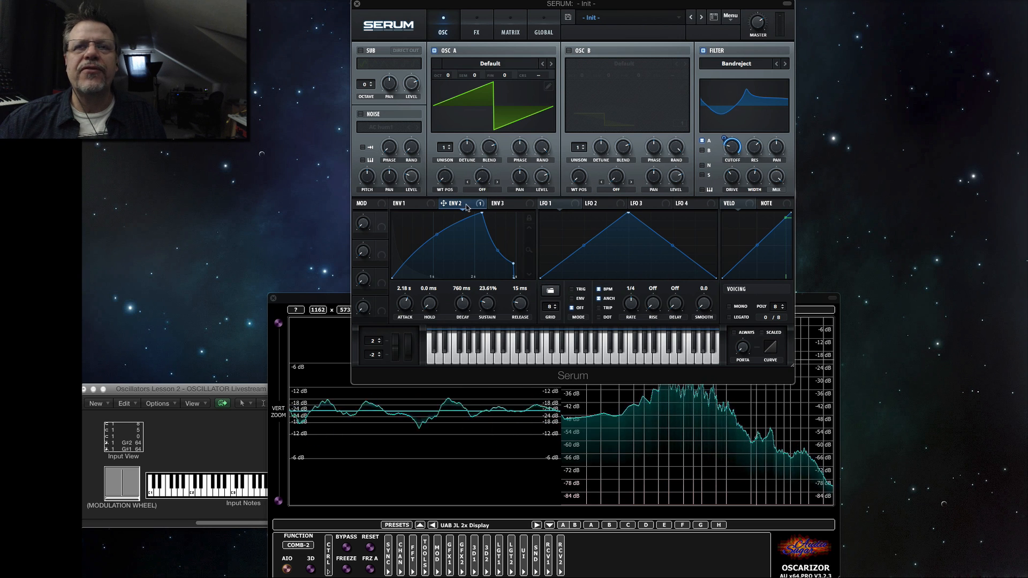
Remove all modulators from the filter cutoff and sweep the cutoff manually.
right_click(730, 147)
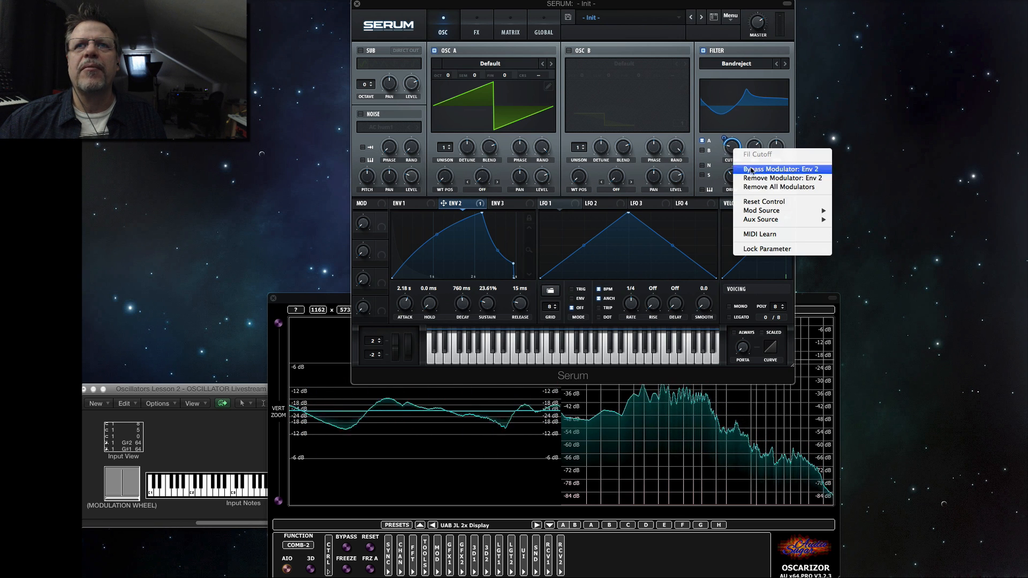
click(764, 188)
mouse_move(736, 159)
mouse_down()
mouse_move(750, 106)
mouse_move(741, 129)
mouse_move(740, 99)
mouse_move(737, 140)
mouse_up()
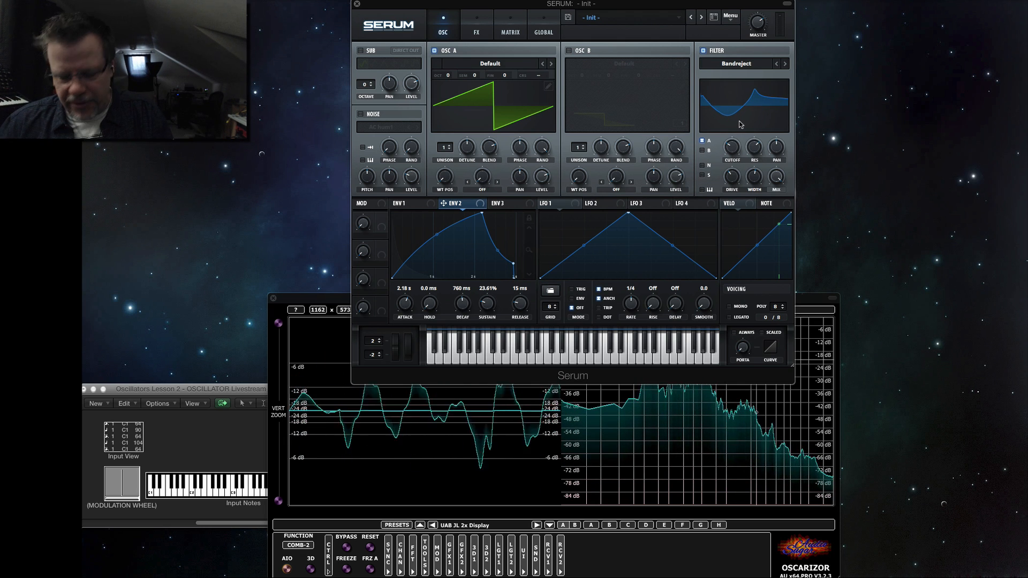
drag(729, 153, 740, 163)
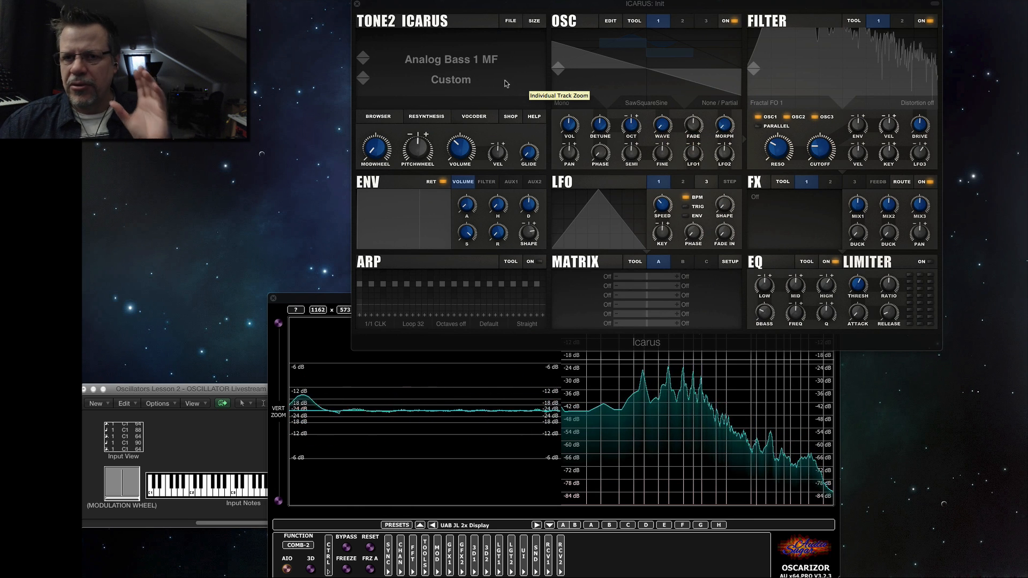
Switch to Icarus and look through oscillator 1's wavetables and morph modes.
click(644, 104)
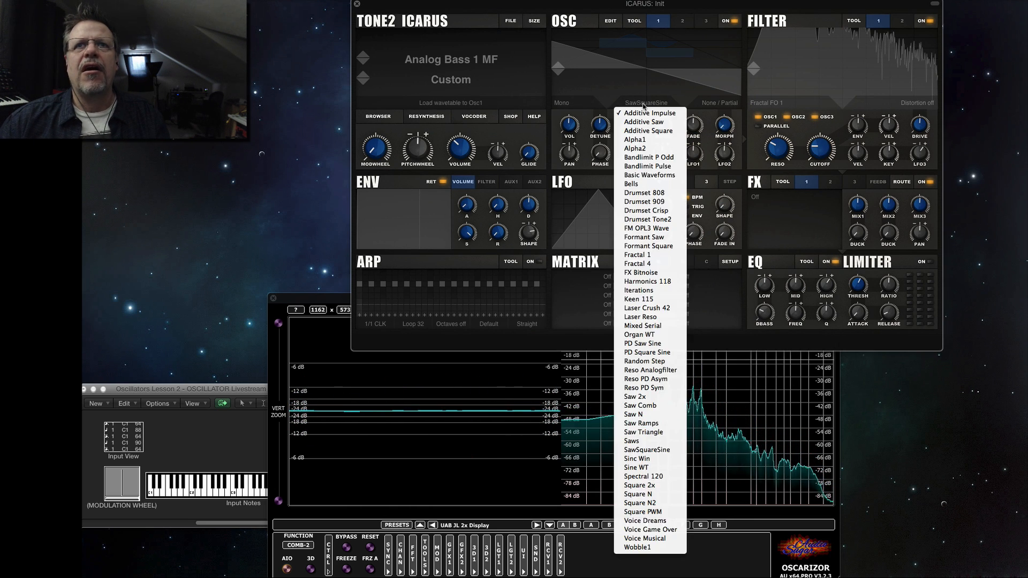
click(720, 104)
click(720, 104)
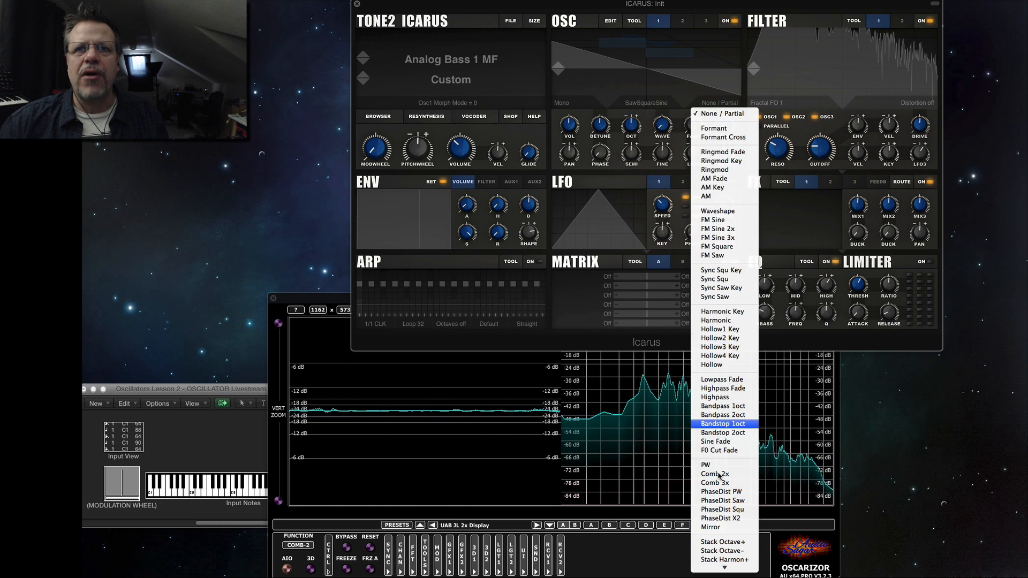
scroll(726, 386, down, 3)
click(897, 122)
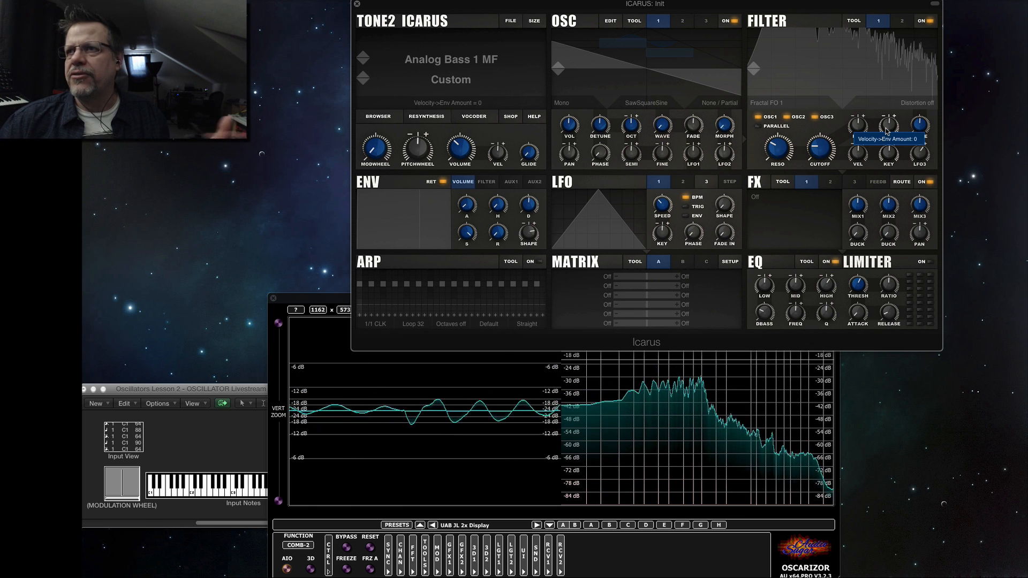
Switch to Razor in Reaktor and load the PAD-Holodeck preset from the Evil Razor Patches folder.
key(Down)
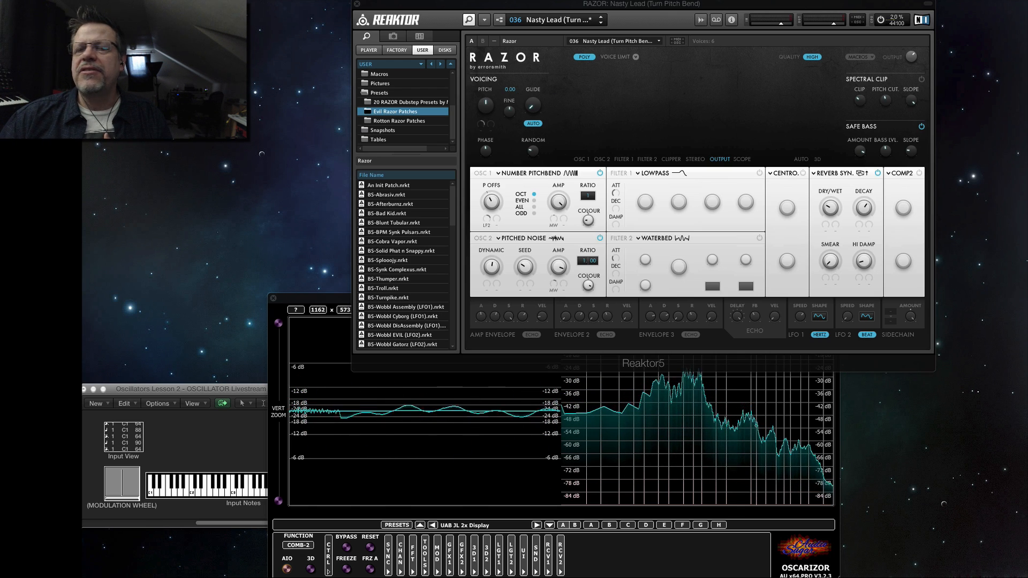
scroll(411, 279, down, 6)
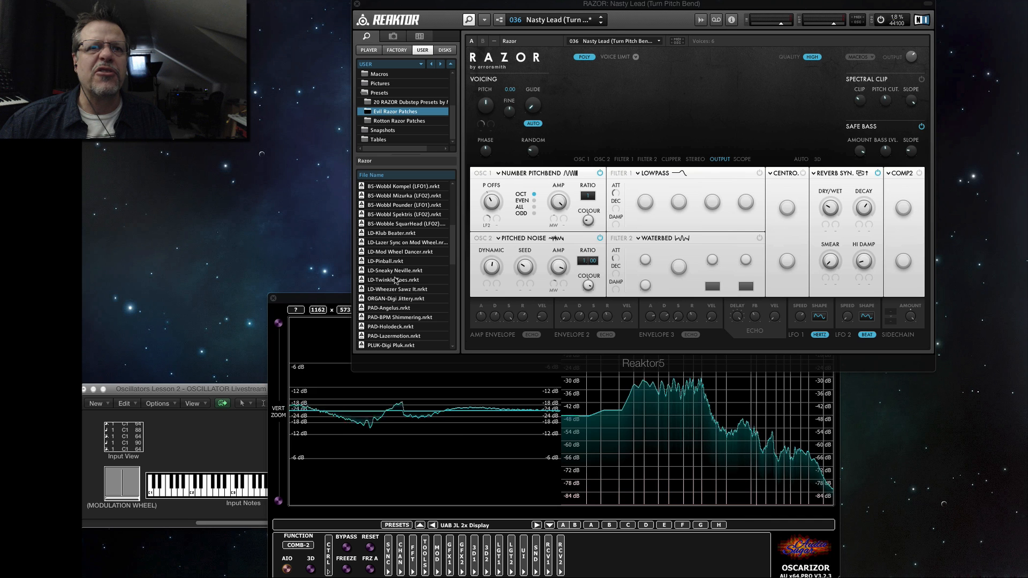
scroll(396, 322, down, 1)
double_click(397, 319)
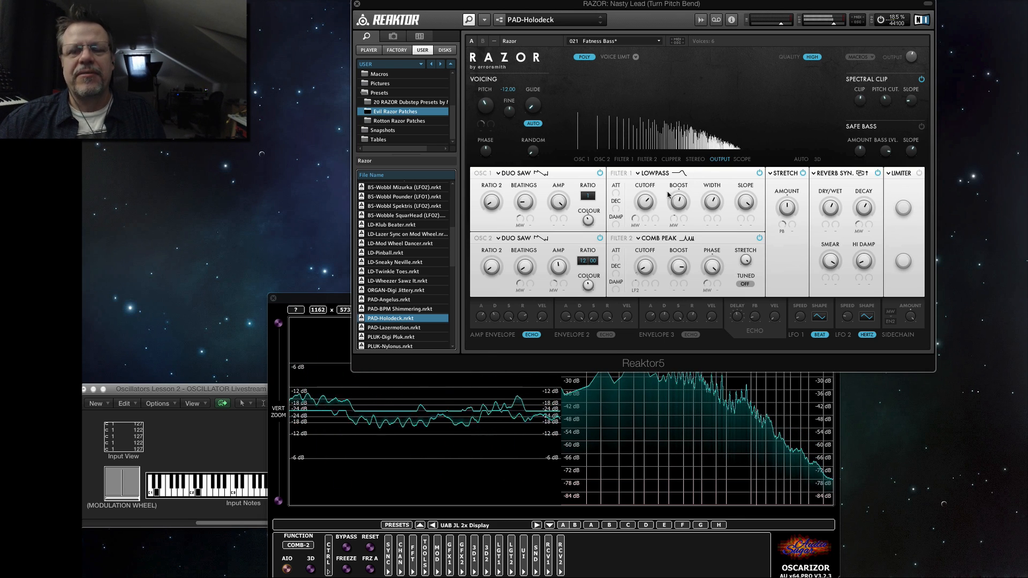
Raise the Comb Peak filter's boost, and turn off both the Comb Peak and Lowpass filters.
drag(679, 268, 680, 240)
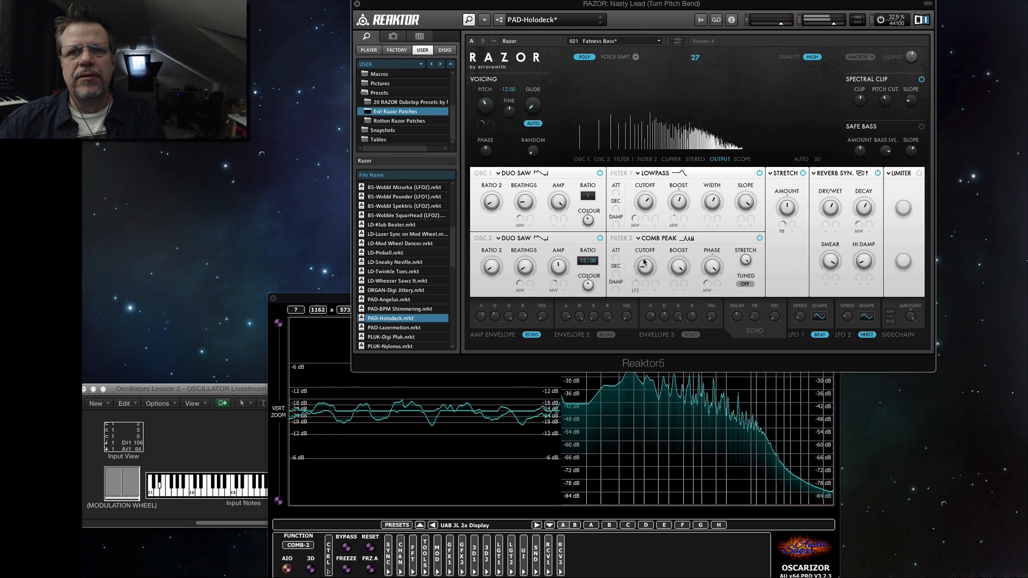
click(759, 239)
click(760, 173)
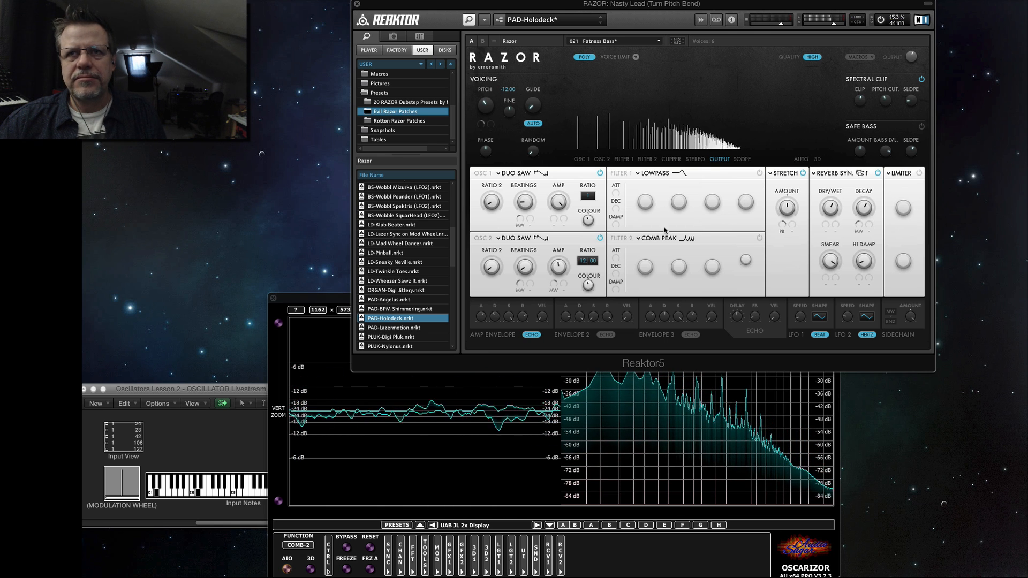
Turn the Lowpass and Comb Peak filters back on and sweep the Lowpass cutoff up and down.
click(760, 173)
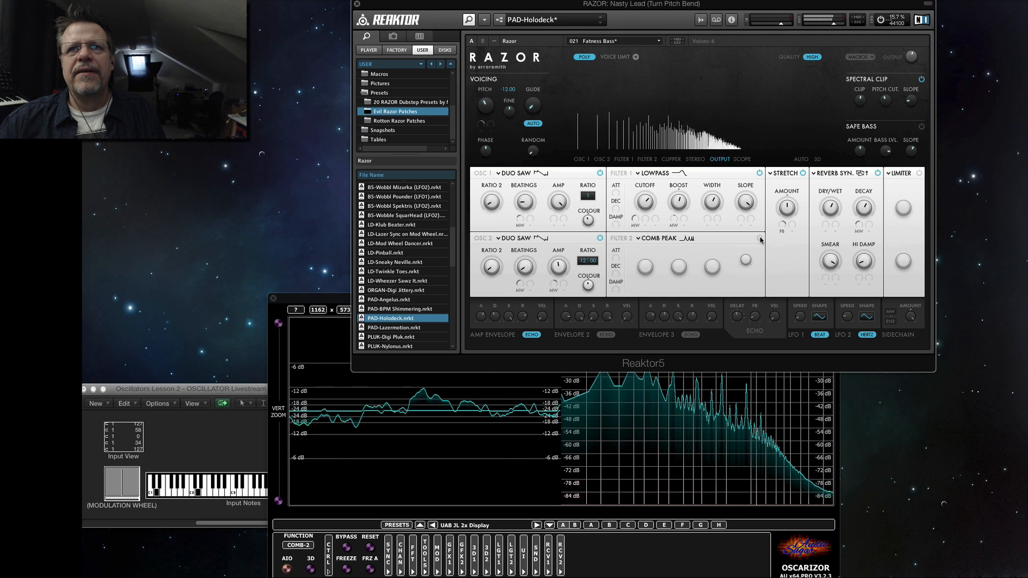
drag(650, 206, 648, 211)
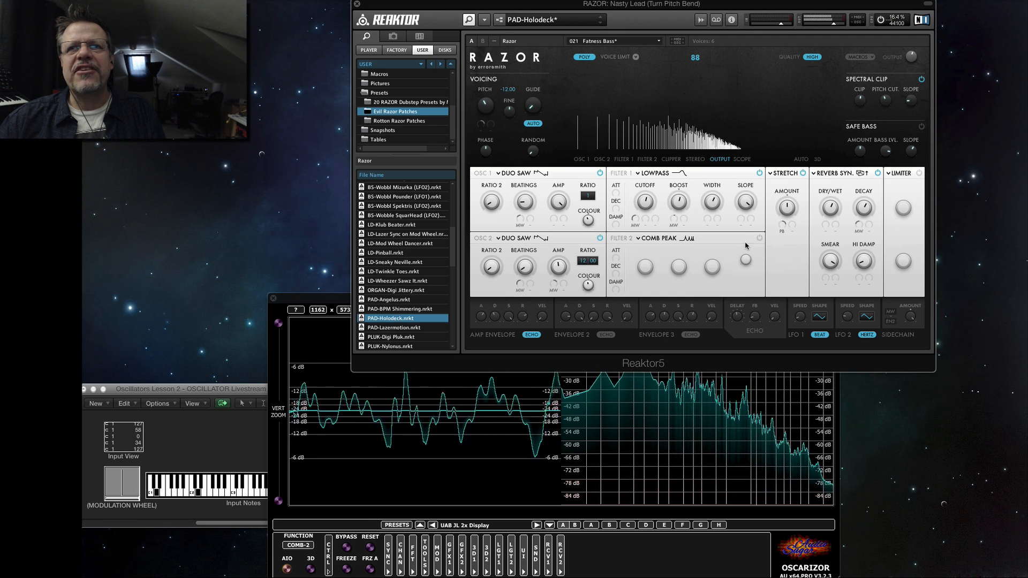
click(760, 239)
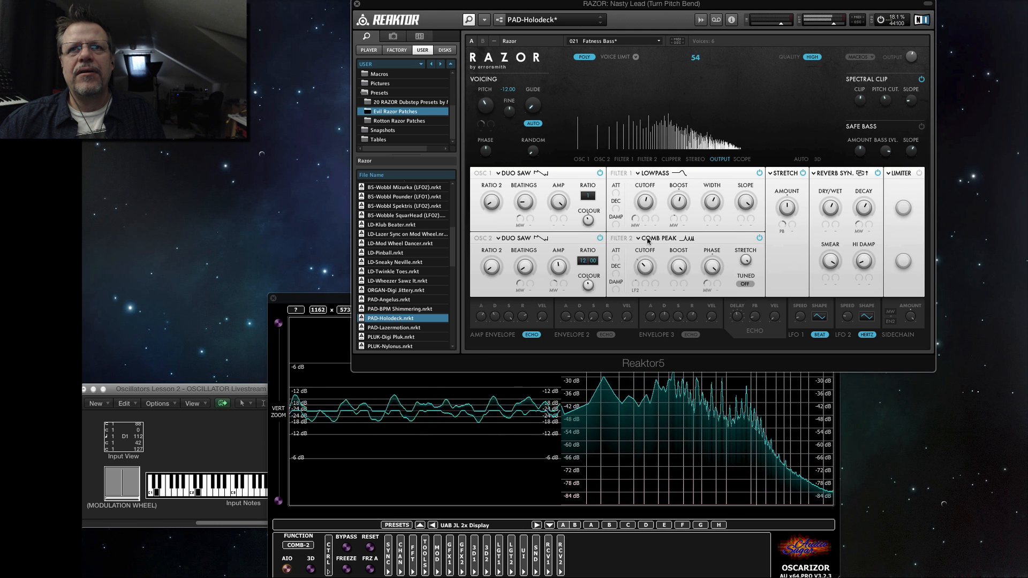
mouse_move(650, 194)
mouse_down()
mouse_move(646, 212)
mouse_move(652, 186)
mouse_up()
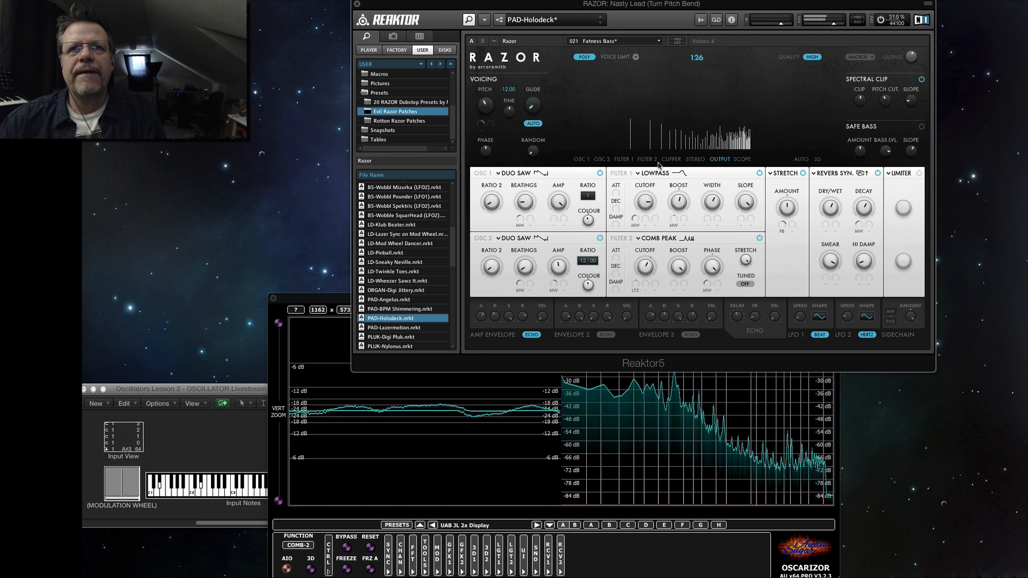
drag(645, 216, 647, 271)
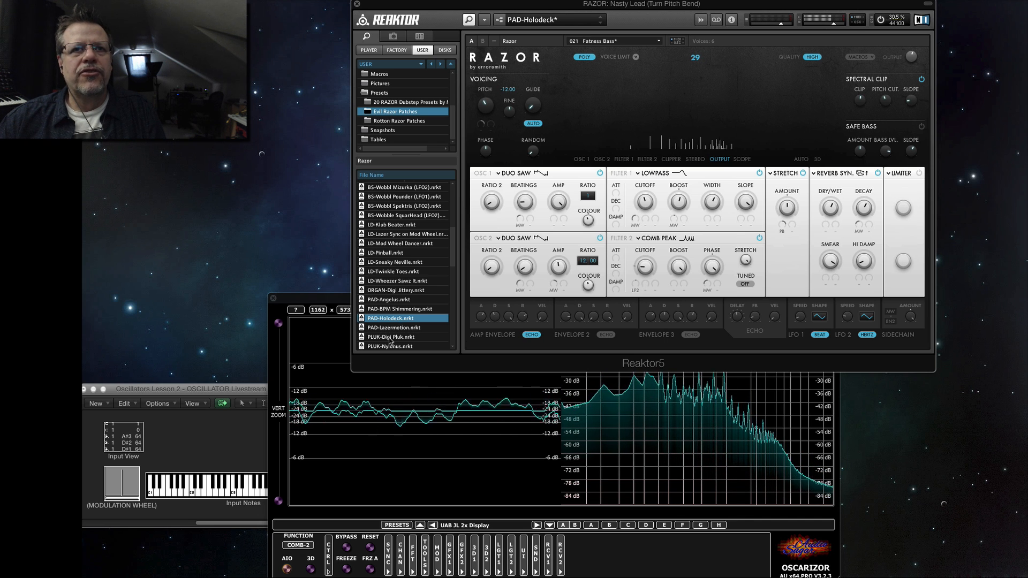
Load the SFX-Tom Fill preset, followed by the SYN-Forte Sweeper preset.
scroll(397, 333, down, 3)
double_click(400, 303)
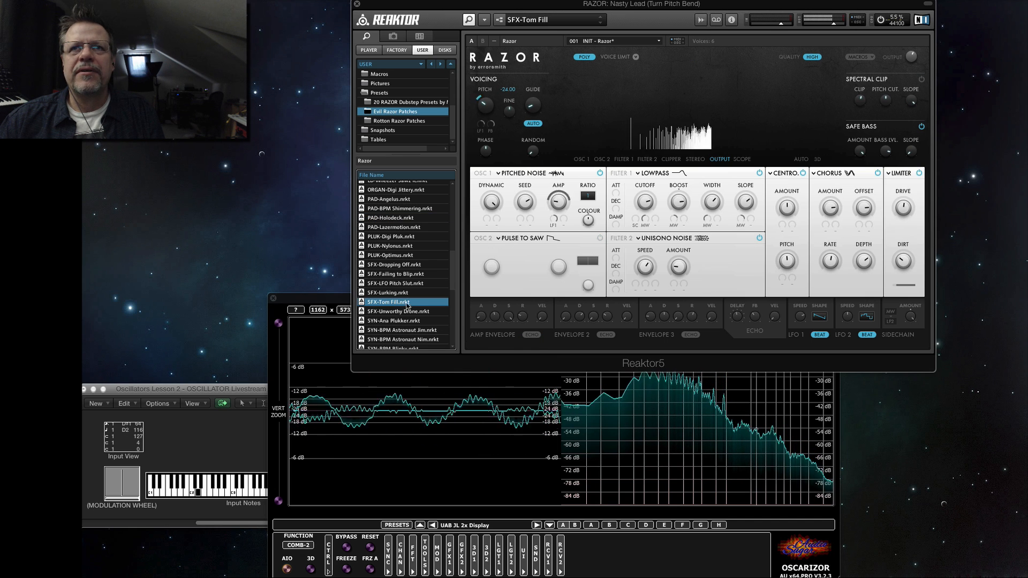
scroll(407, 300, down, 5)
double_click(408, 294)
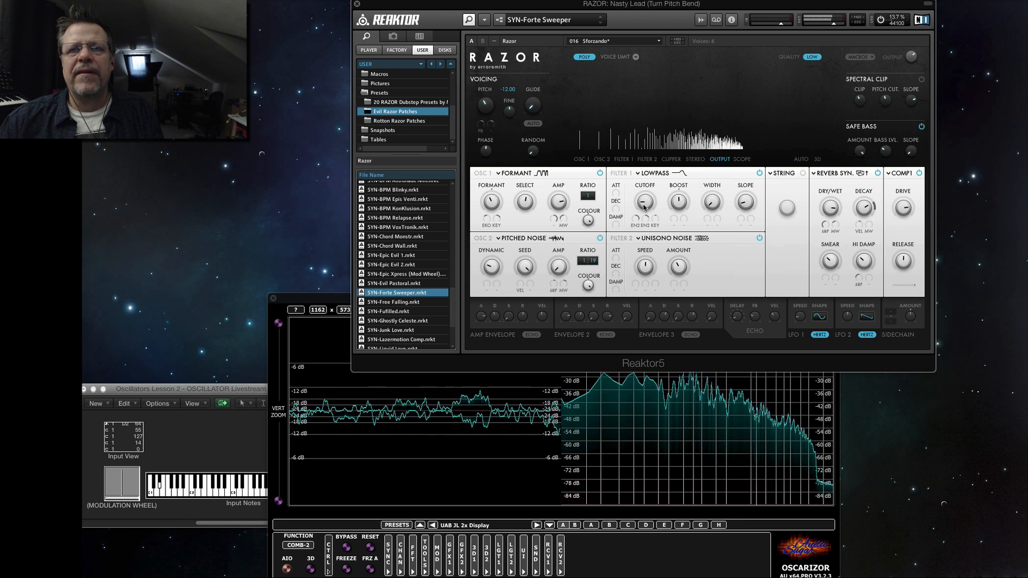
Compare the sound with the Lowpass and Unisono Noise filters switched off and back on.
click(760, 173)
click(759, 237)
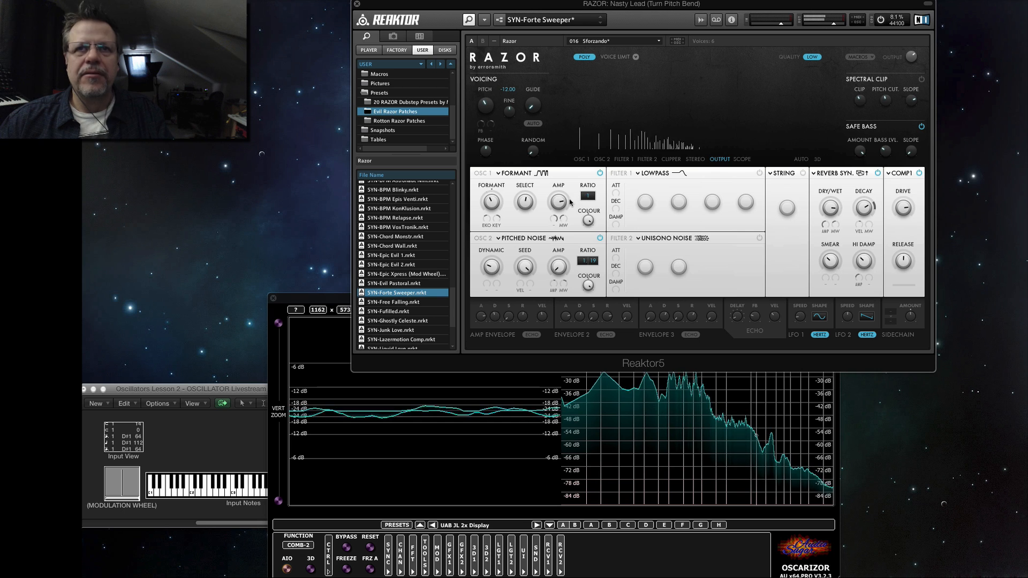
click(760, 238)
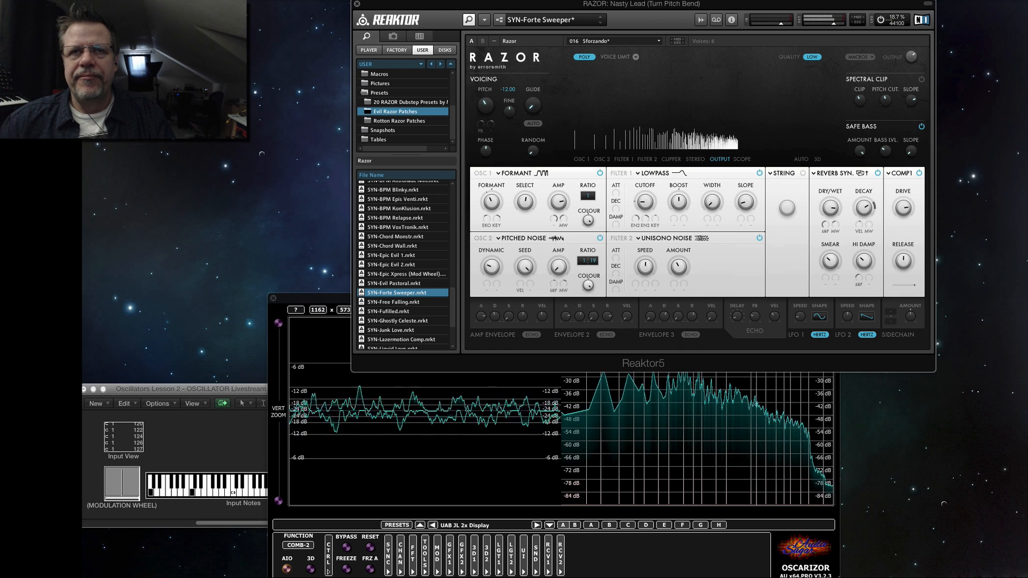
Load the BS-Solid Phat n Snappy preset and compare its sound with the Lowpass Dirty filter off and on.
scroll(428, 213, up, 15)
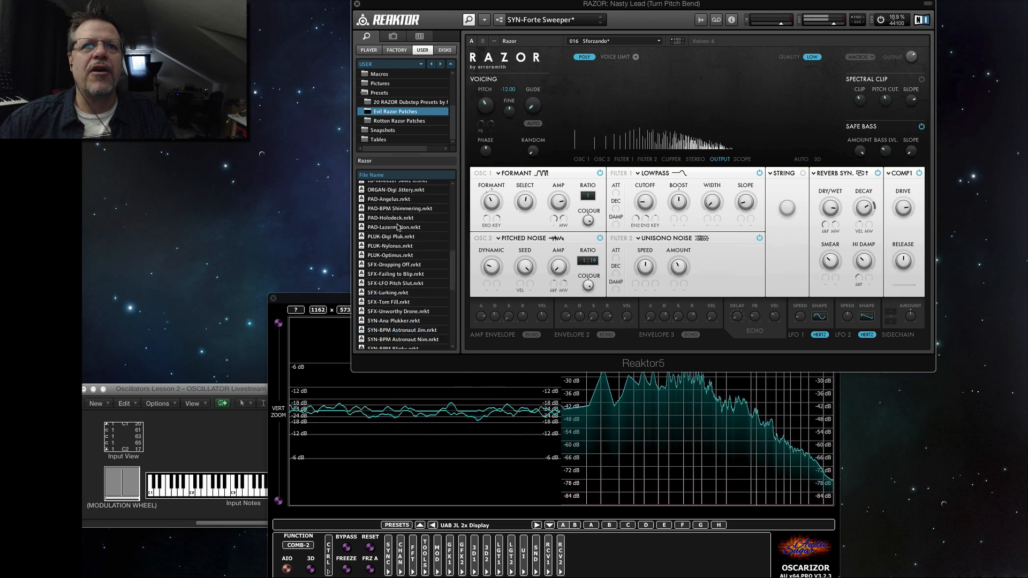
double_click(403, 254)
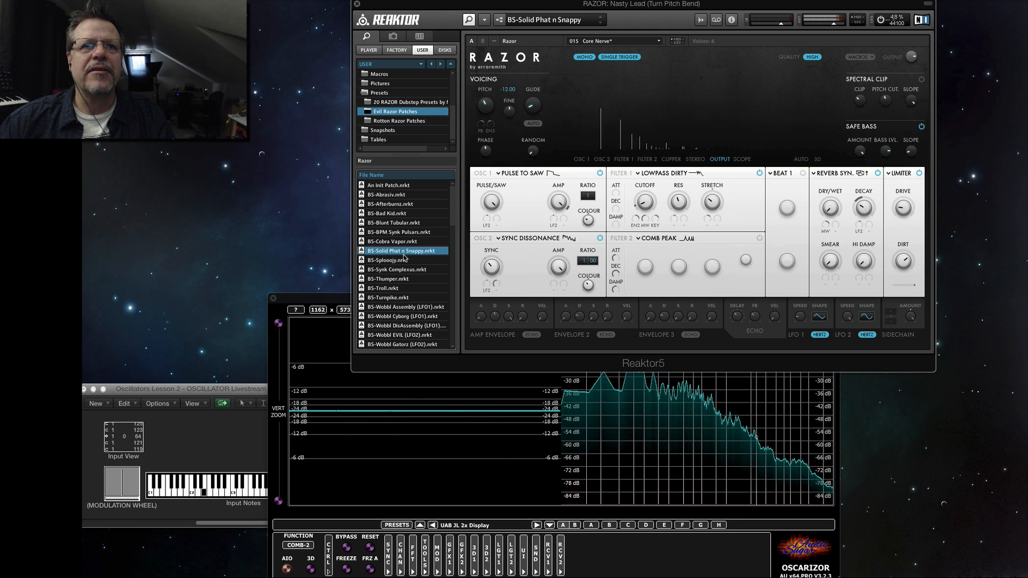
click(759, 173)
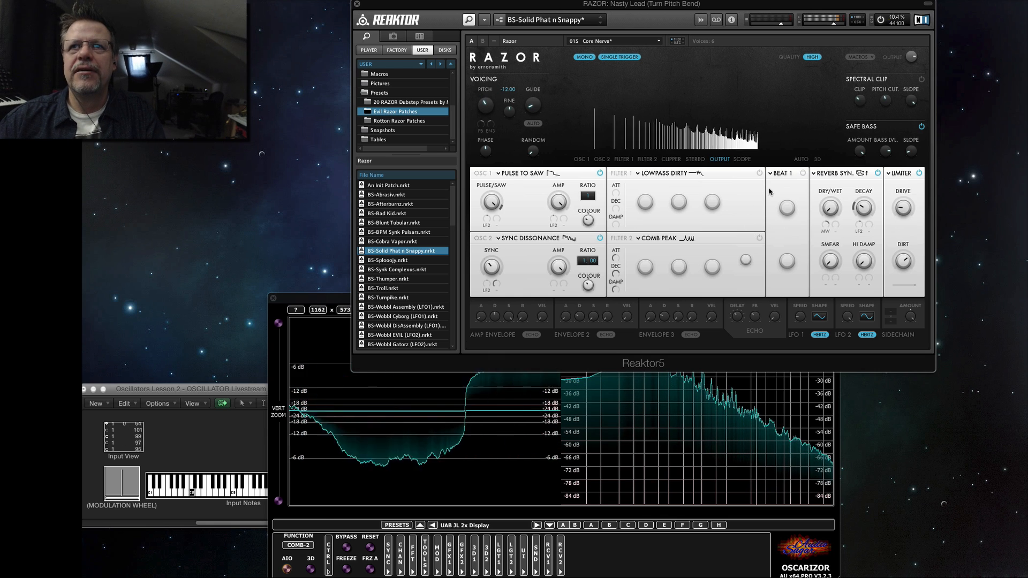
click(759, 173)
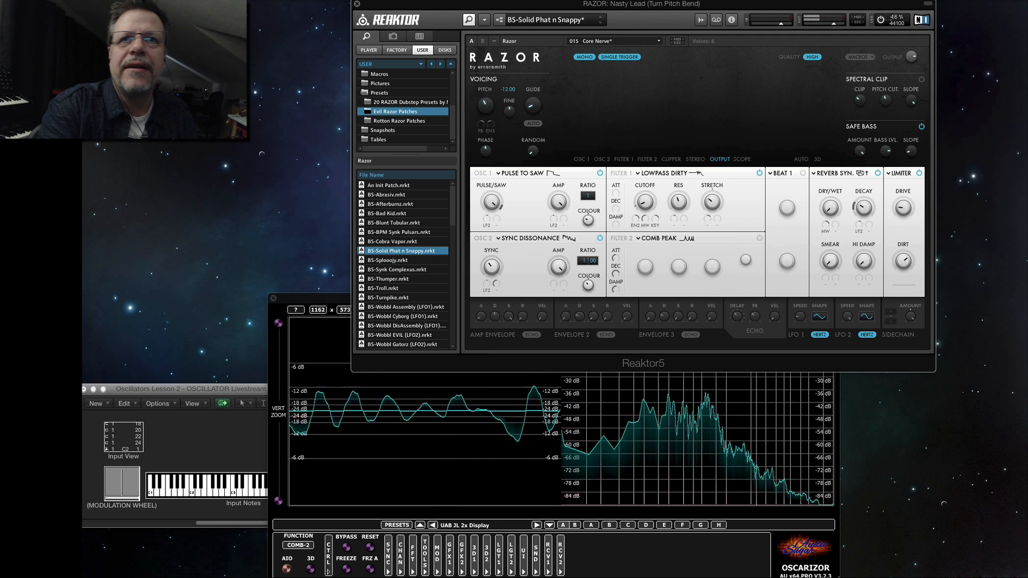
click(760, 174)
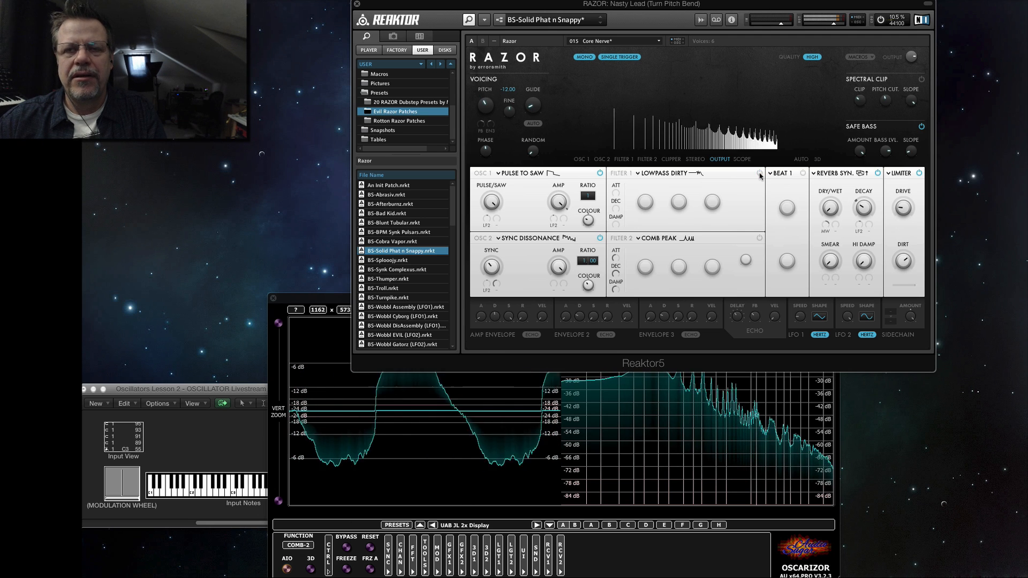
click(760, 175)
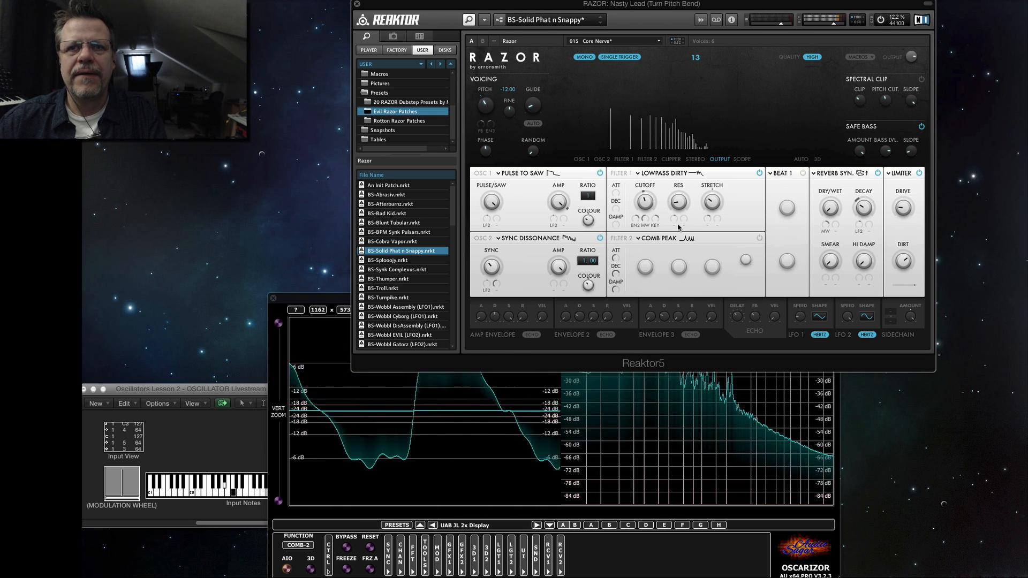
Sweep the Lowpass Dirty filter's cutoff, then load the BS-Bad Kid preset.
drag(646, 204, 648, 197)
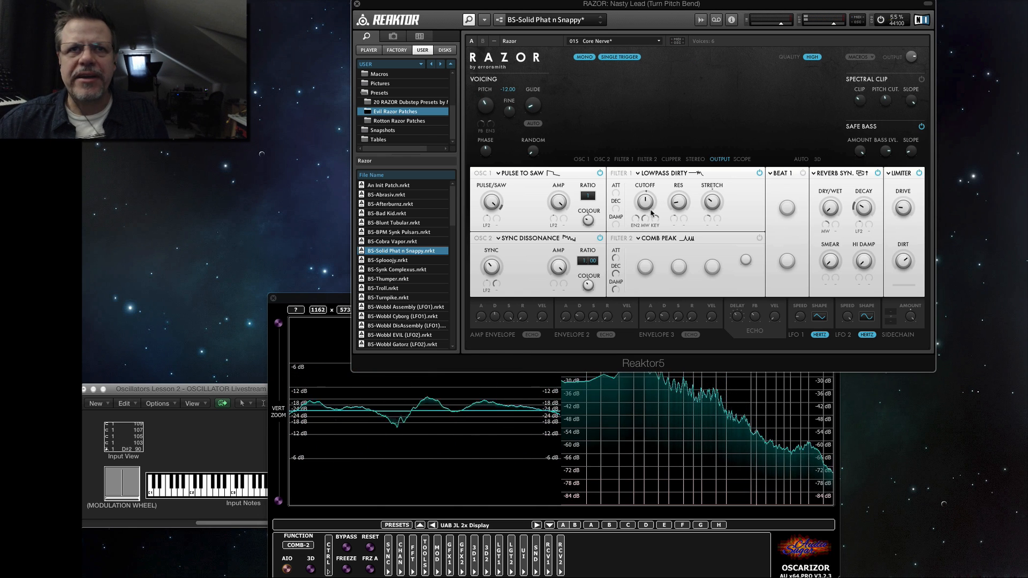
double_click(409, 215)
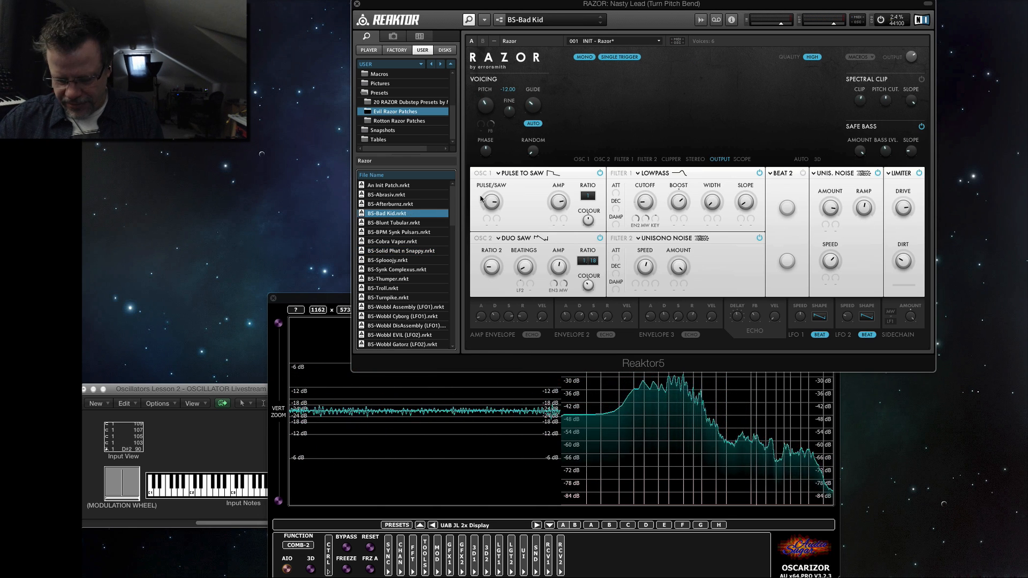
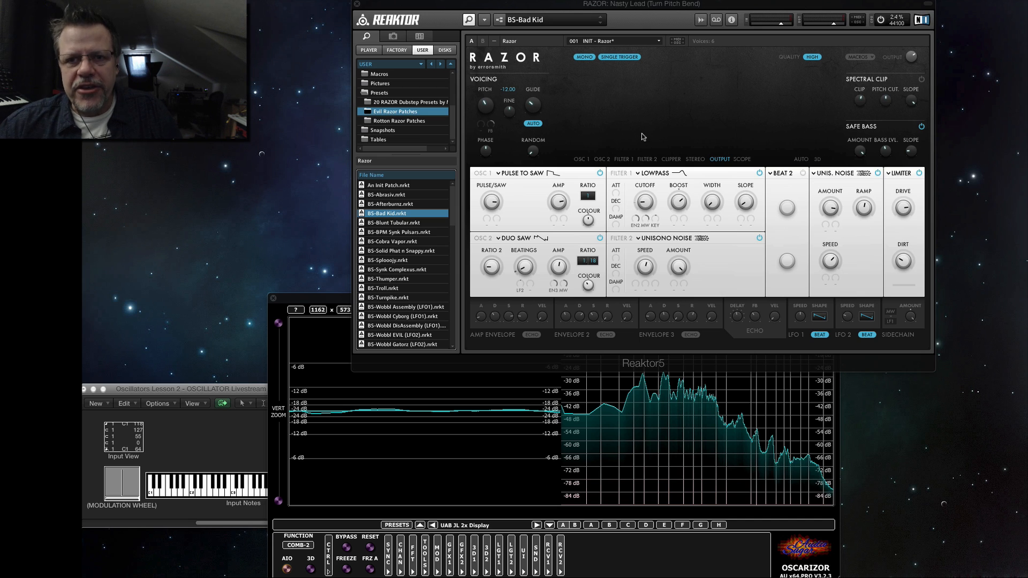
Switch to Absynth 5 and set oscillator A's waveform to Saw_smooth in the patch.
key(Down)
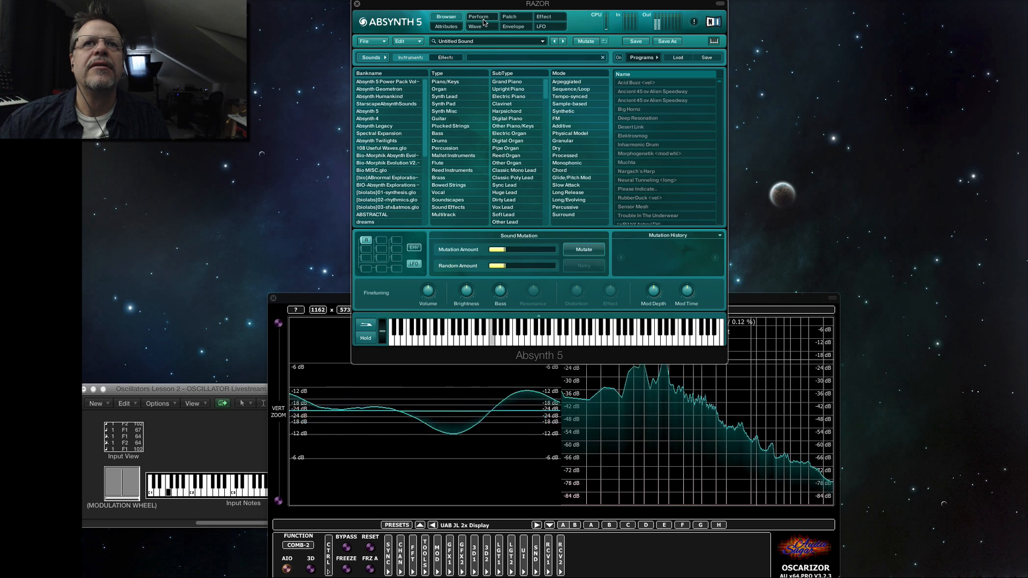
click(510, 18)
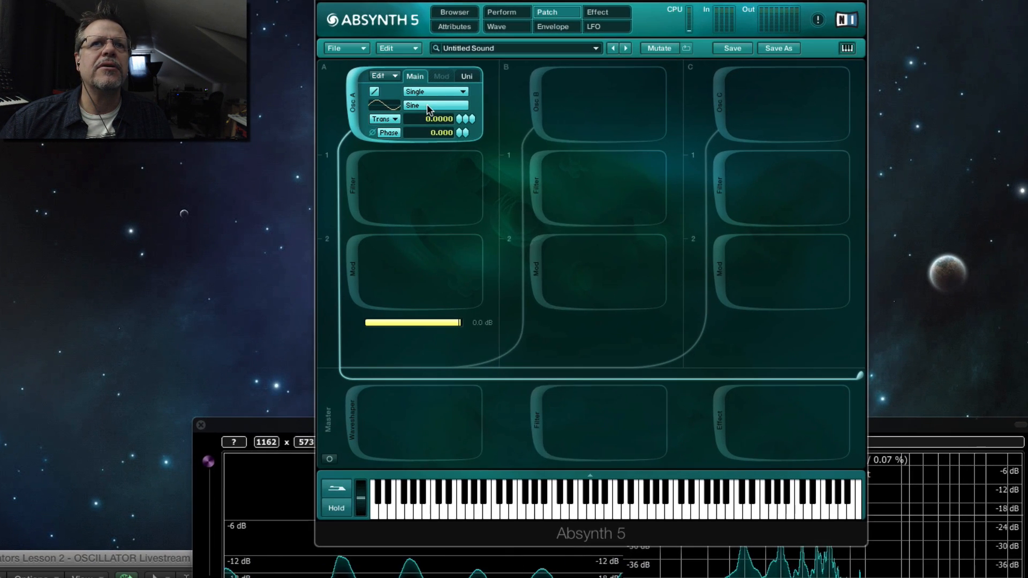
click(435, 83)
click(527, 190)
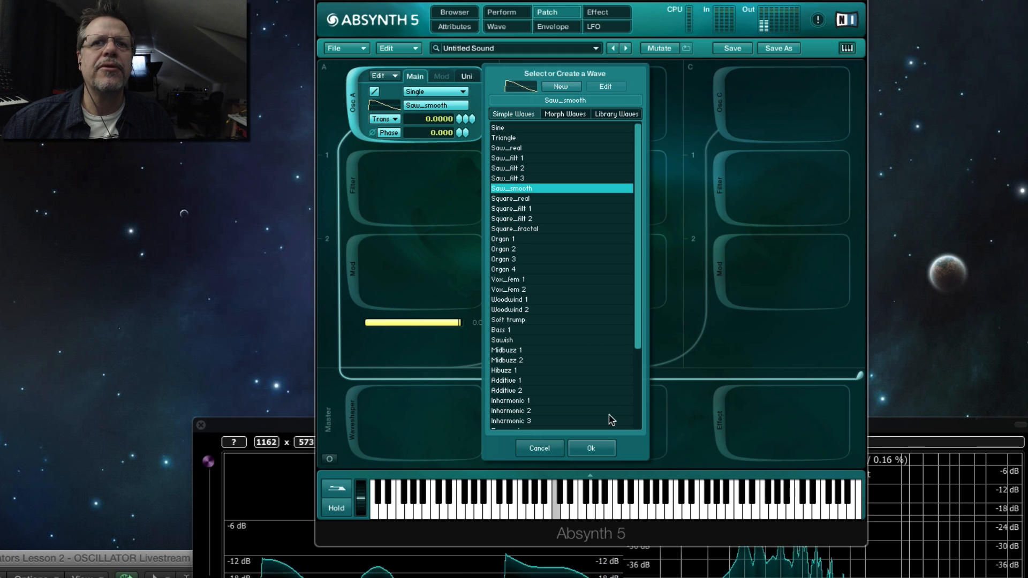
click(599, 450)
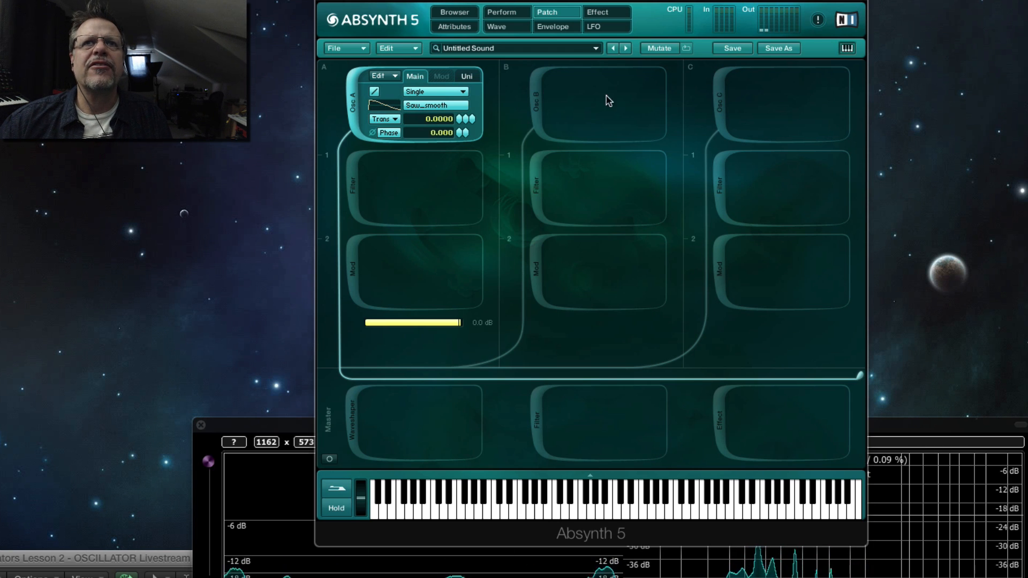
Shorten the release of the Oscil A Amp envelope to about 0.094 seconds.
click(566, 30)
drag(535, 255, 493, 262)
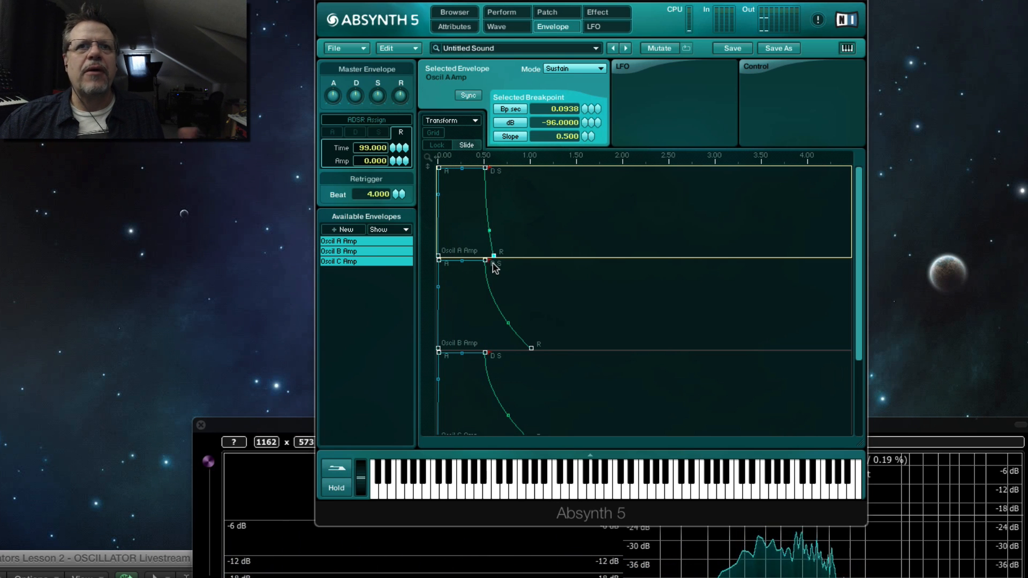
Activate an LPF 2 Pole filter below oscillator A and lower its frequency to about 61 Hz.
click(552, 14)
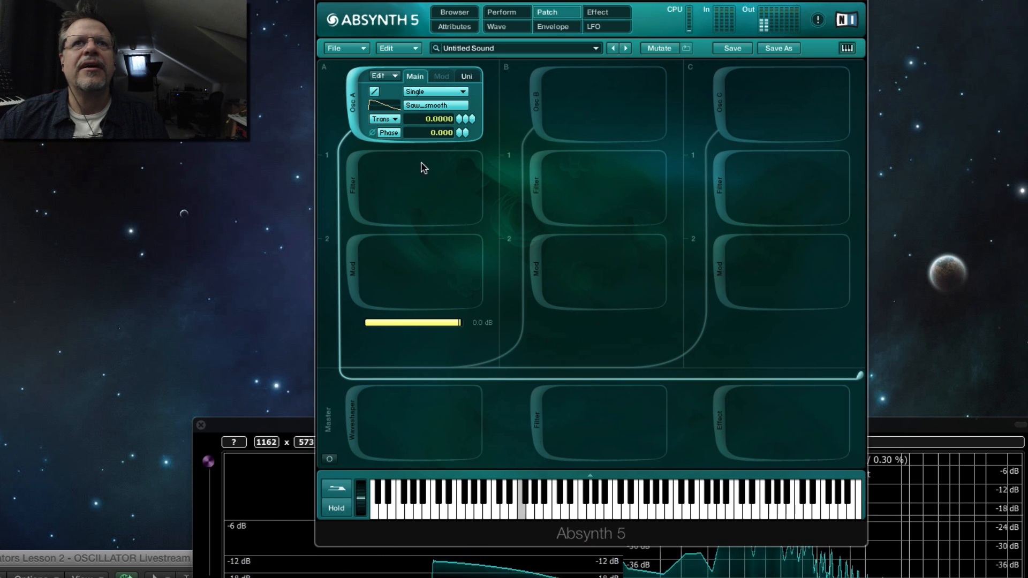
click(349, 181)
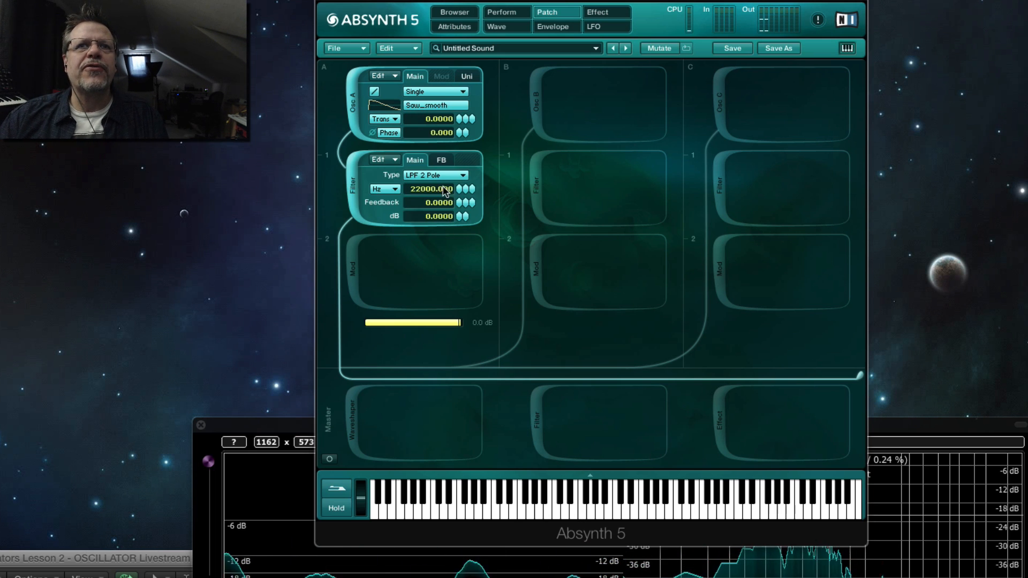
drag(459, 188, 460, 227)
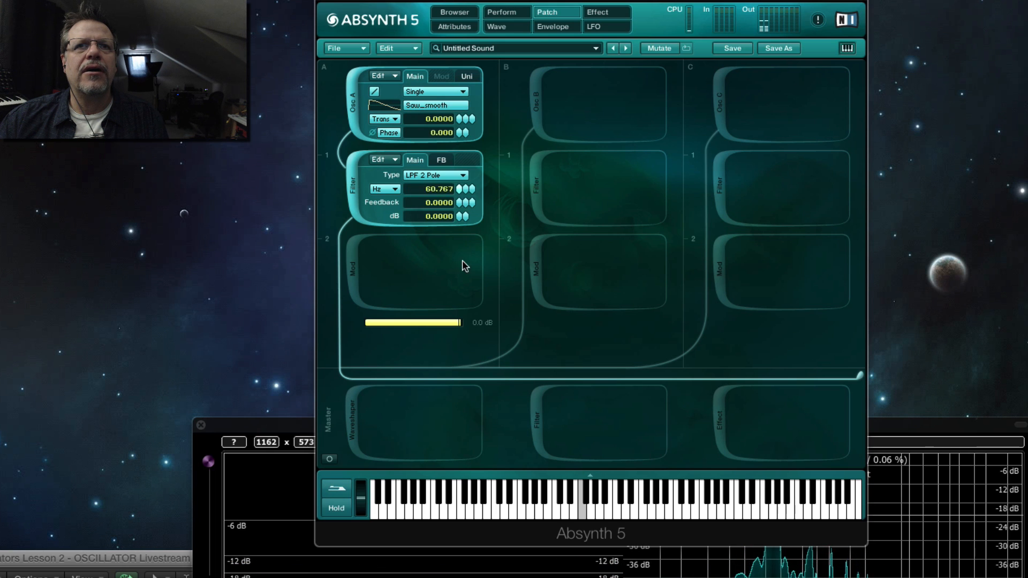
Change the filter type to Allpass 4, raise its feedback to 0.91 and sweep its frequency.
click(434, 175)
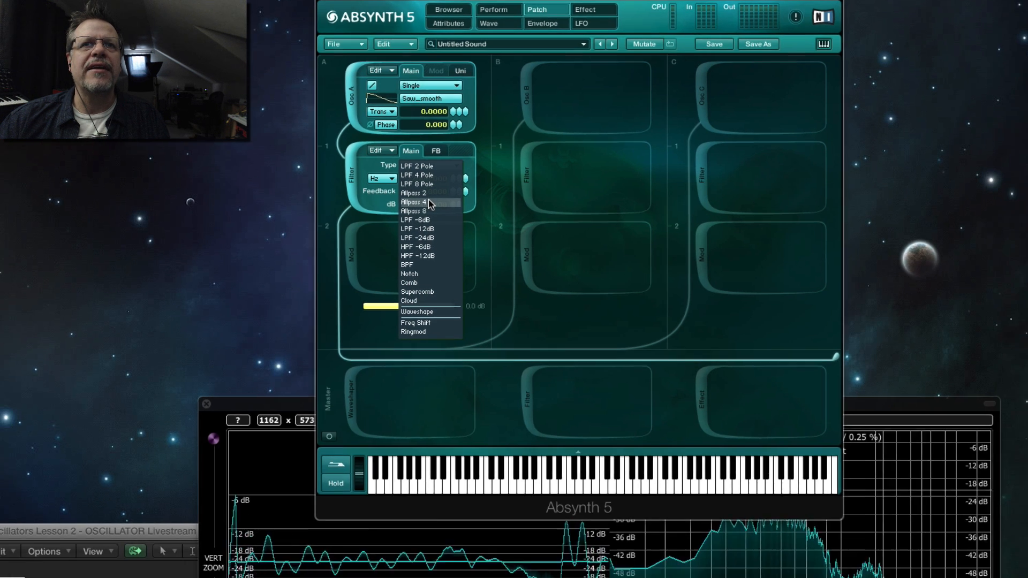
click(433, 213)
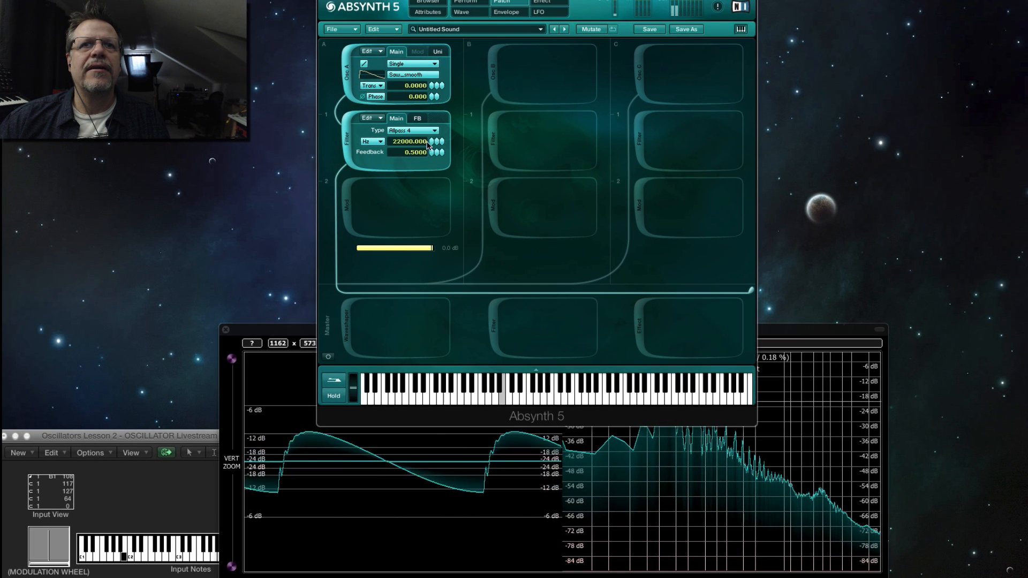
mouse_move(426, 159)
mouse_down()
mouse_move(433, 129)
mouse_move(430, 157)
mouse_up()
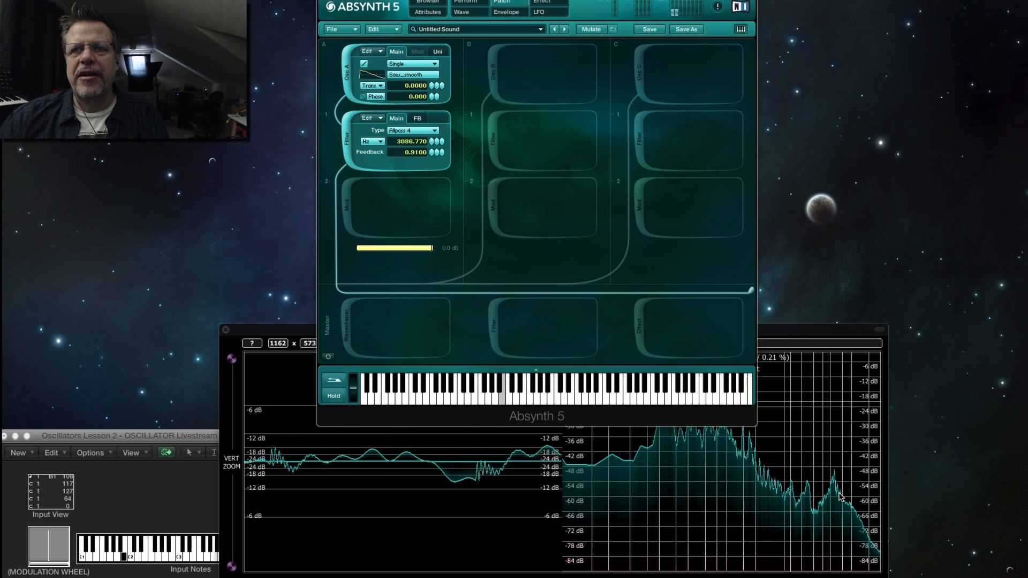
drag(432, 147, 429, 155)
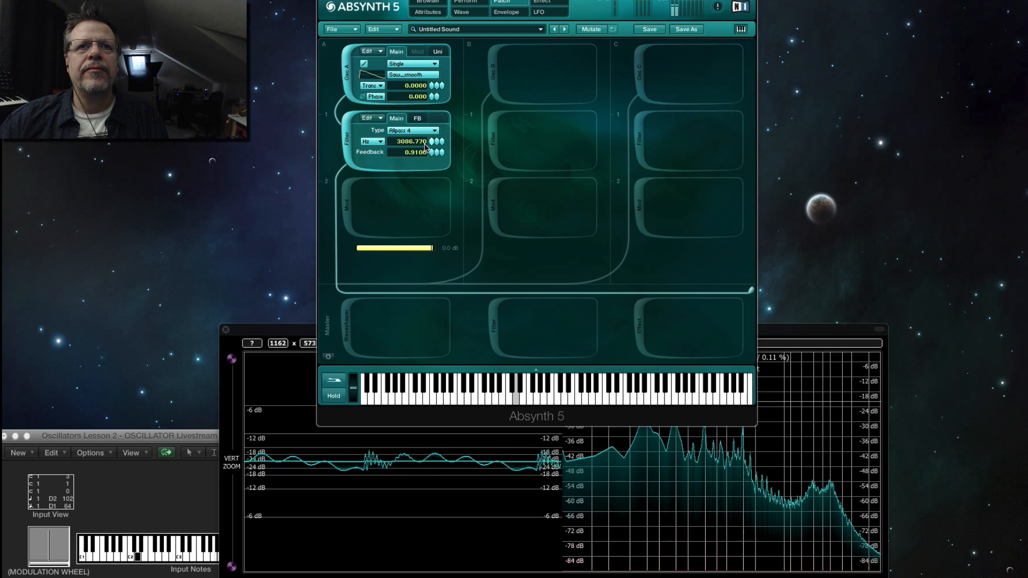
Change the filter type to Comb and sweep its frequency down to 20 Hz.
click(415, 130)
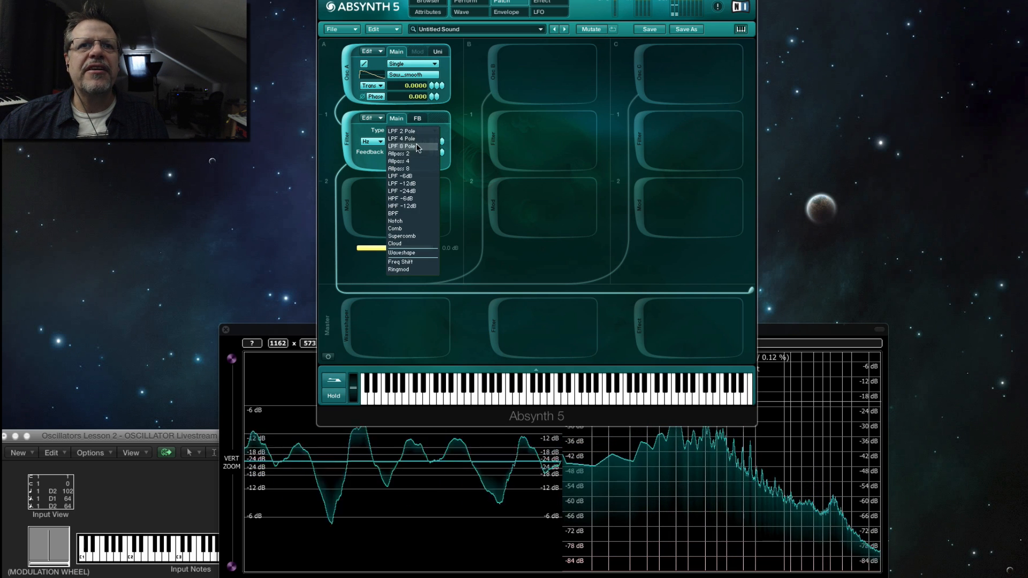
click(417, 229)
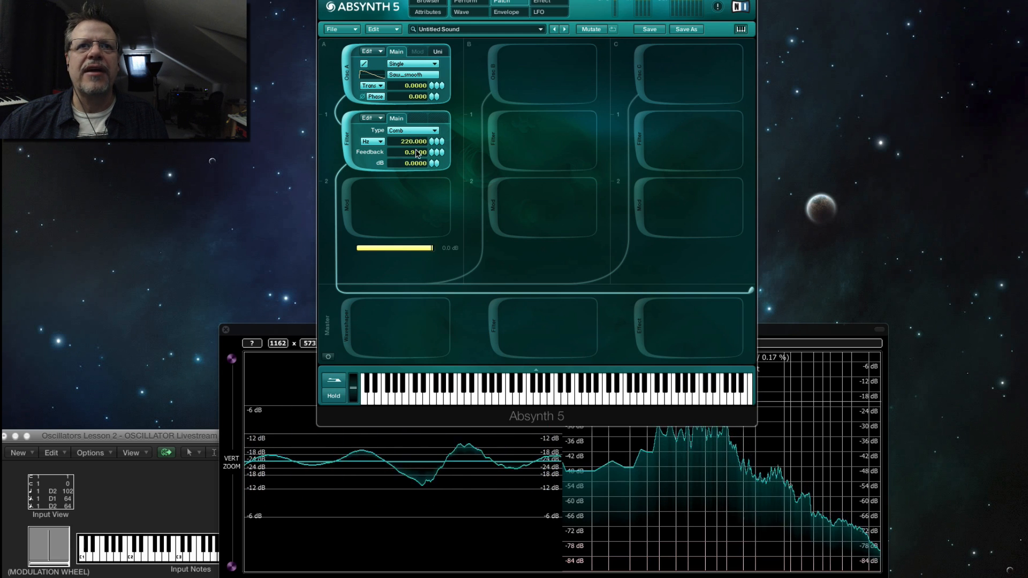
drag(434, 143, 434, 152)
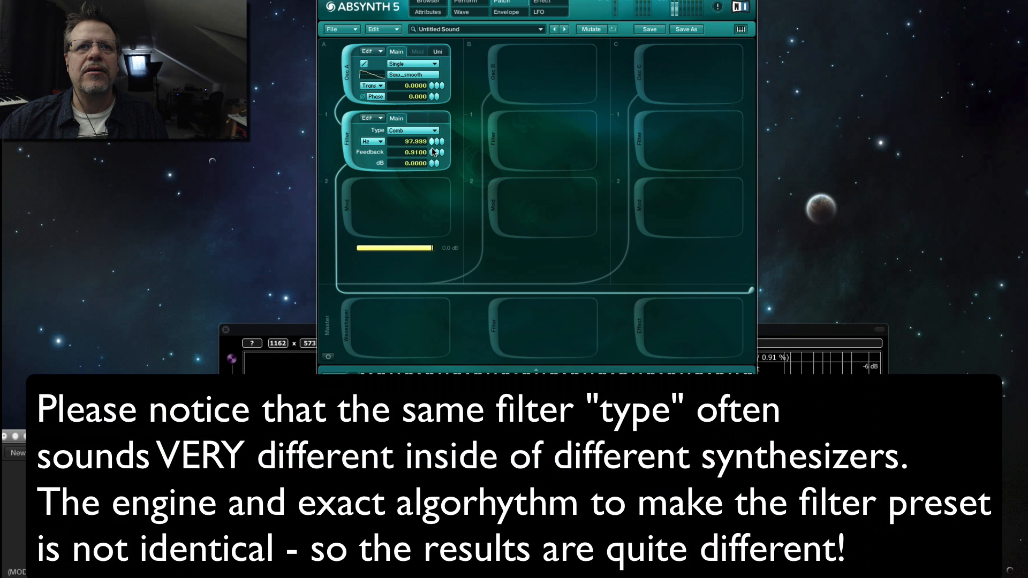
mouse_move(432, 145)
mouse_down()
mouse_move(439, 120)
mouse_move(437, 155)
mouse_up()
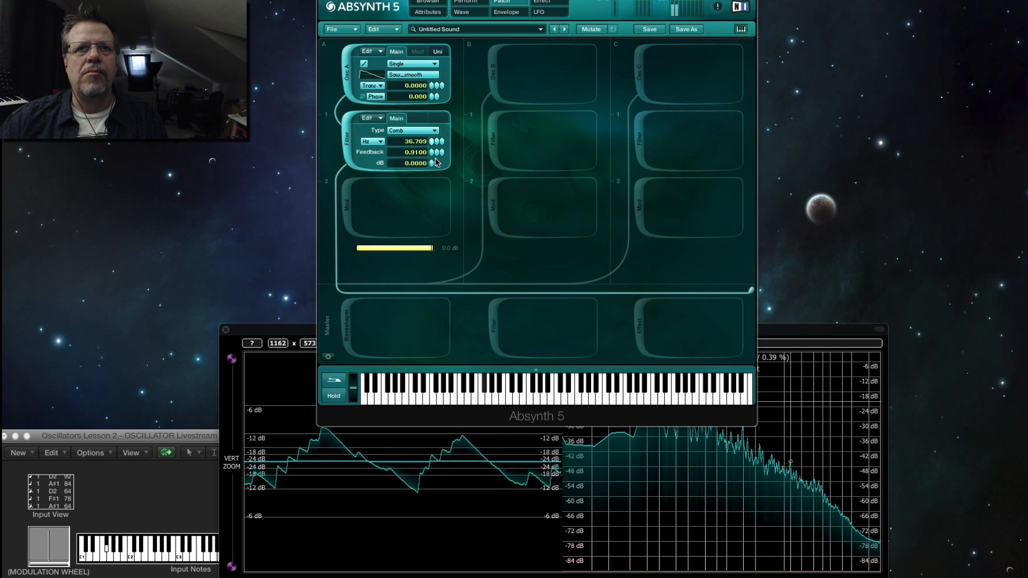
drag(436, 166, 436, 169)
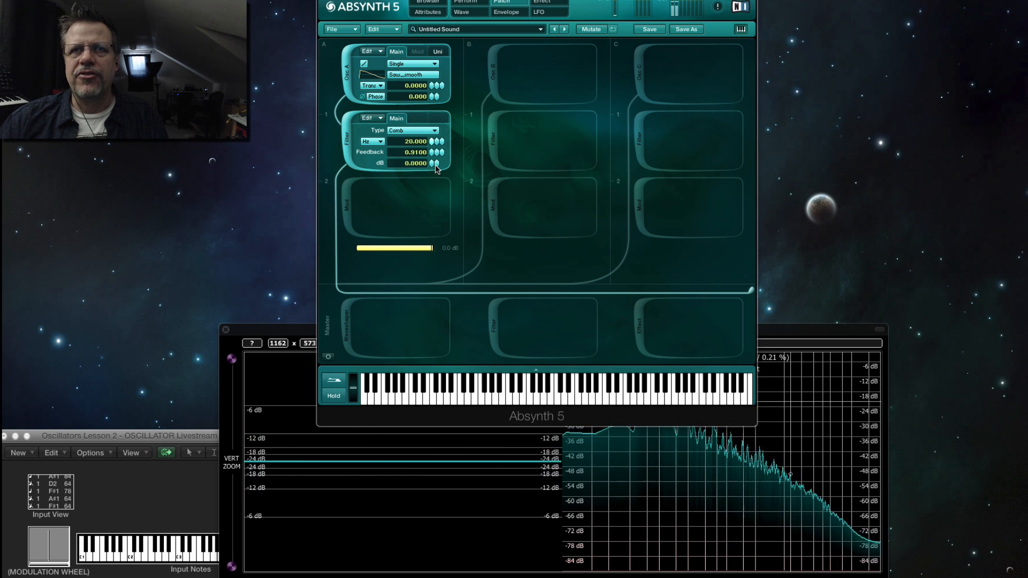
Change the filter type to Cloud, lower the delay's random amount to 0.0 and raise it to 36.0.
click(420, 133)
click(413, 176)
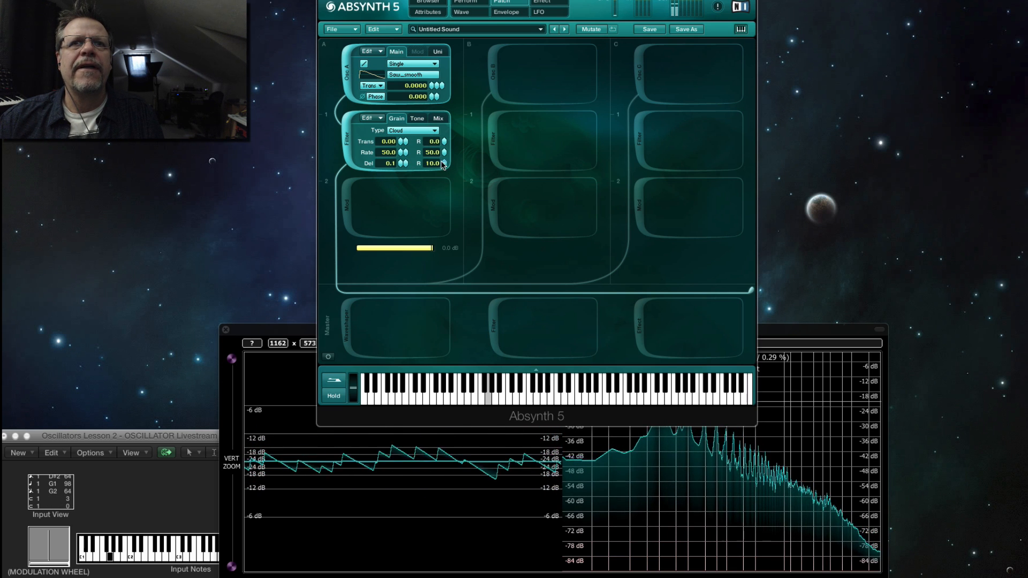
drag(445, 166, 447, 180)
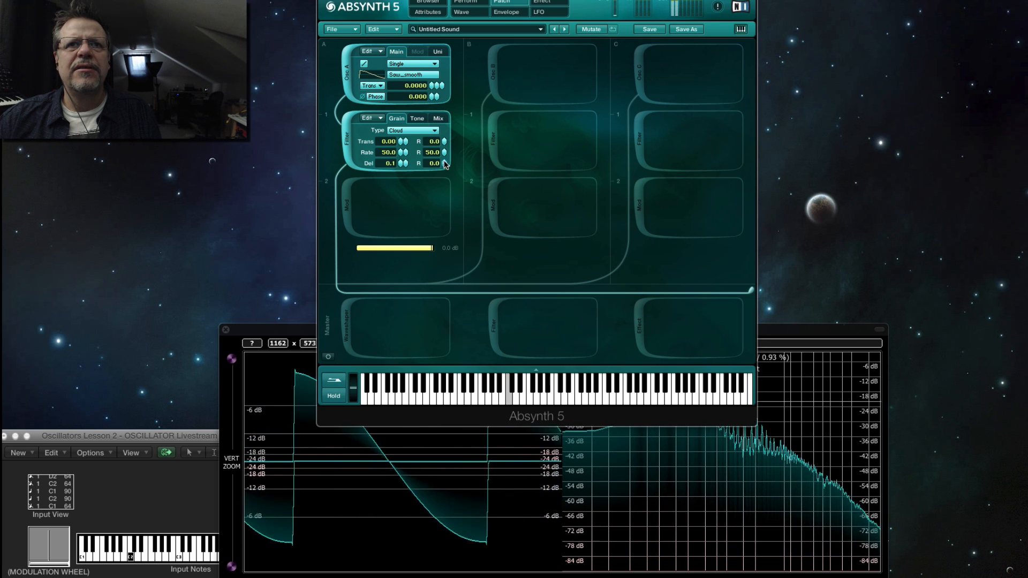
drag(444, 164, 451, 141)
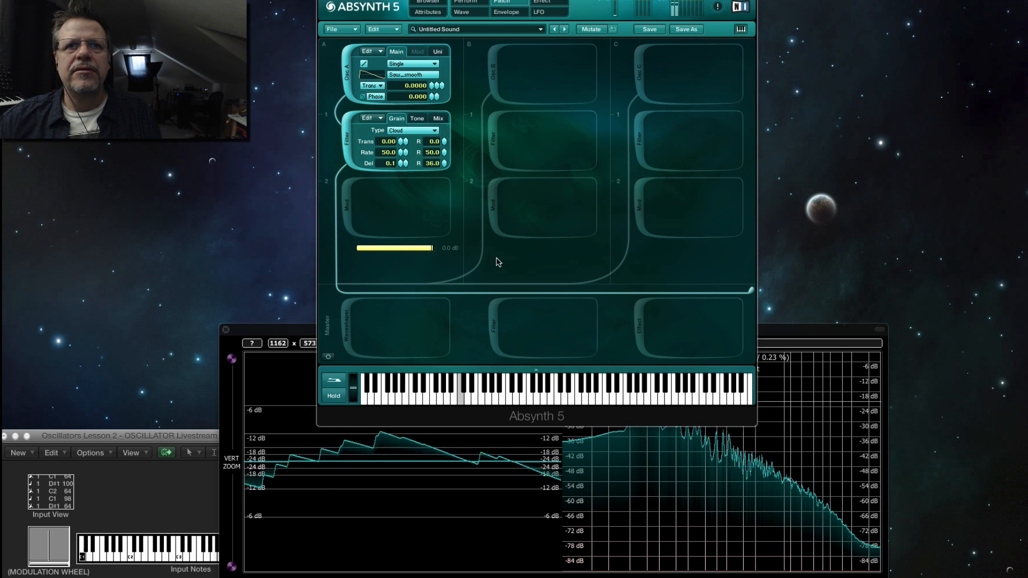
Lengthen the attack of the Oscil A Amp envelope and extend its release to about 0.97 seconds.
click(506, 12)
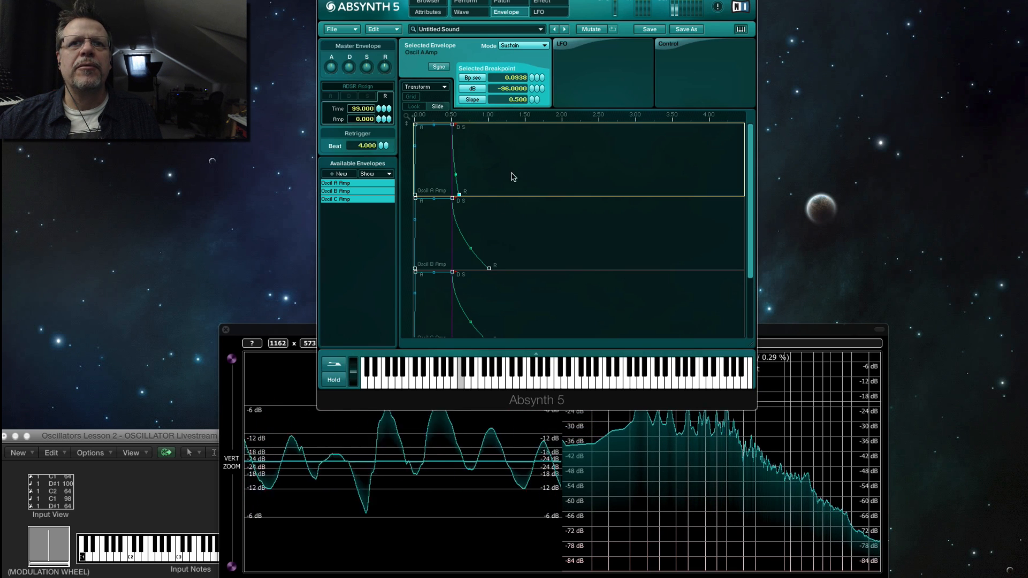
drag(416, 125, 448, 124)
drag(489, 196, 553, 196)
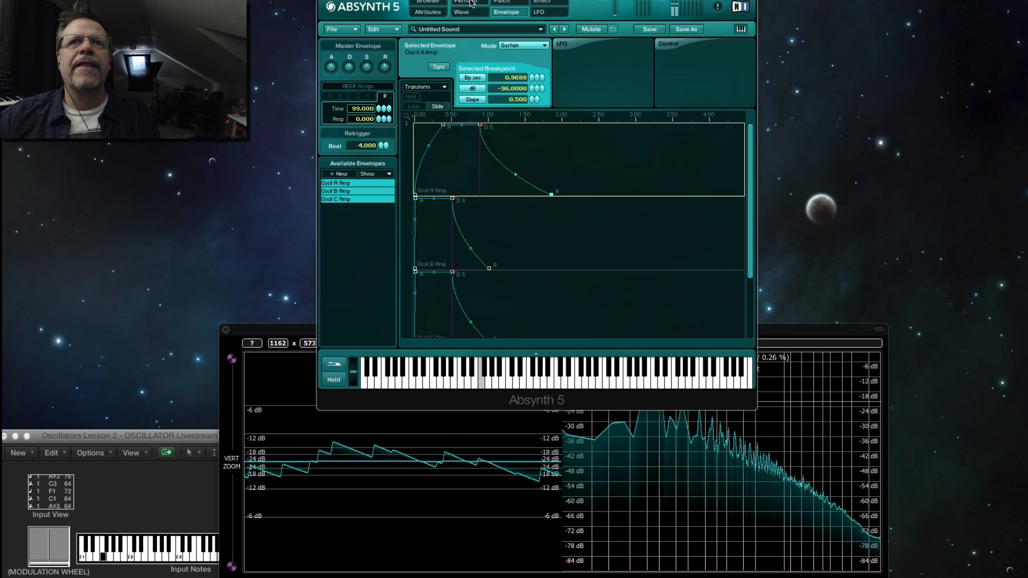
Set the Cloud filter's rate to 37.5 with random 0.0, and sweep the delay's random amount from 0.0 to 25.0.
click(503, 2)
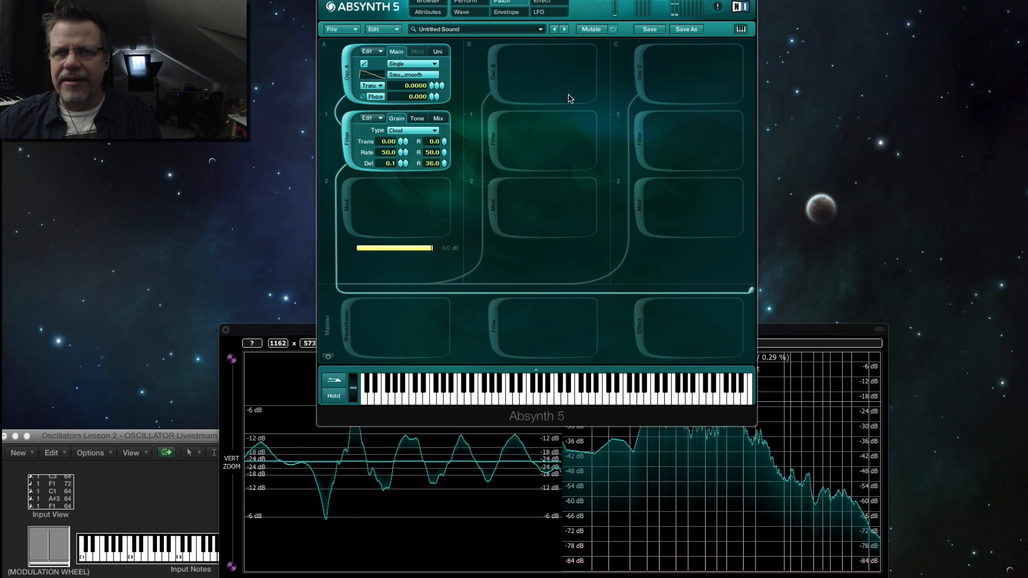
drag(398, 150, 444, 164)
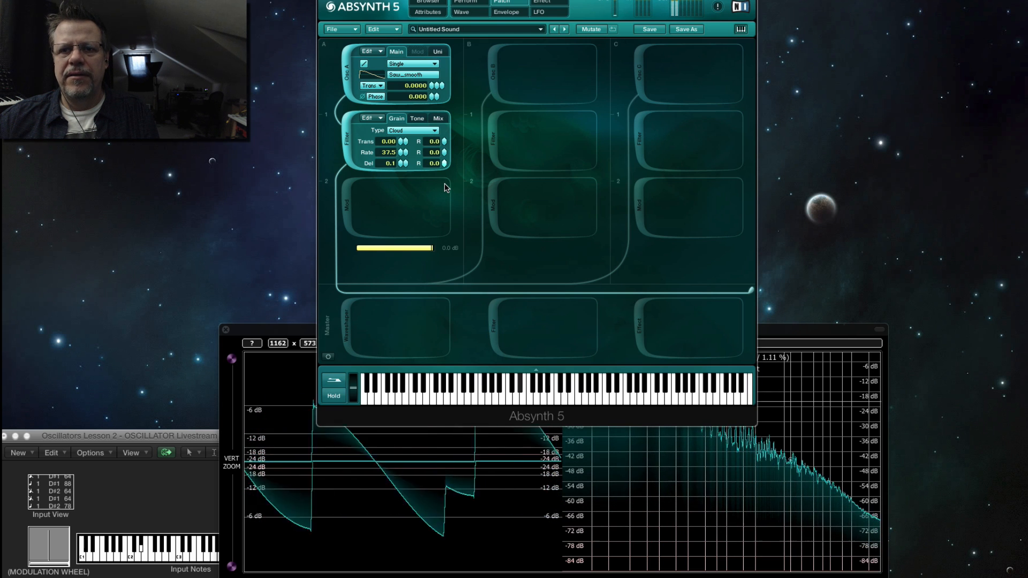
drag(445, 185, 448, 169)
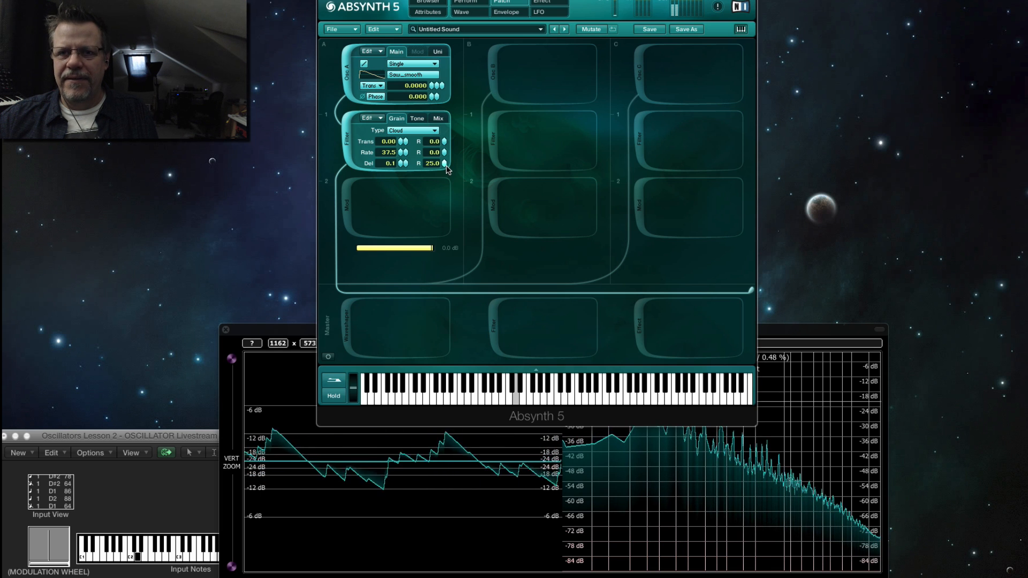
Try the Freq Shift type in the module below oscillator A, with frequency about 11840 Hz and feedback 0.090.
click(414, 135)
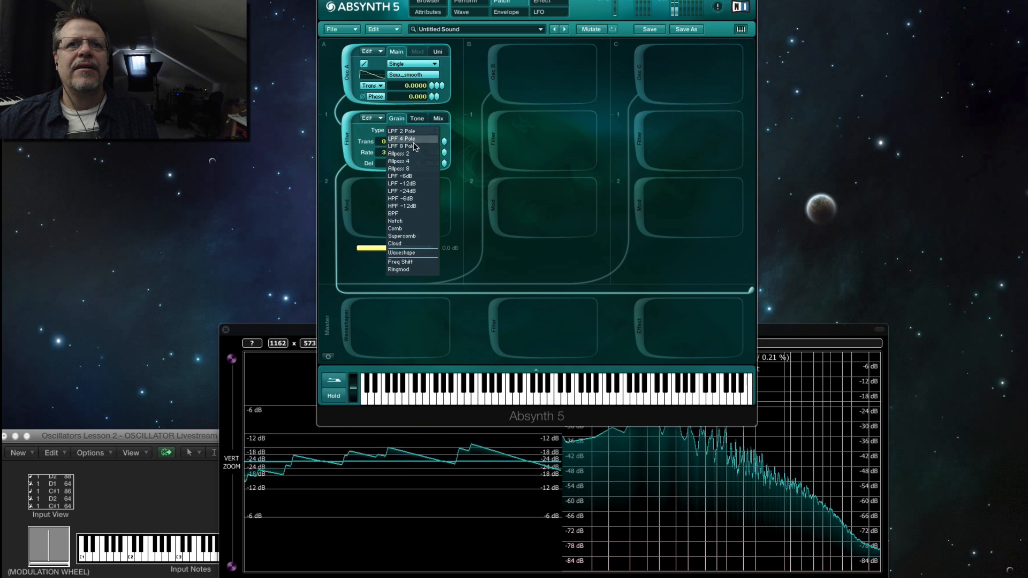
click(430, 263)
mouse_move(431, 156)
mouse_down()
mouse_move(438, 122)
mouse_move(421, 157)
mouse_move(432, 173)
mouse_up()
drag(430, 180, 422, 152)
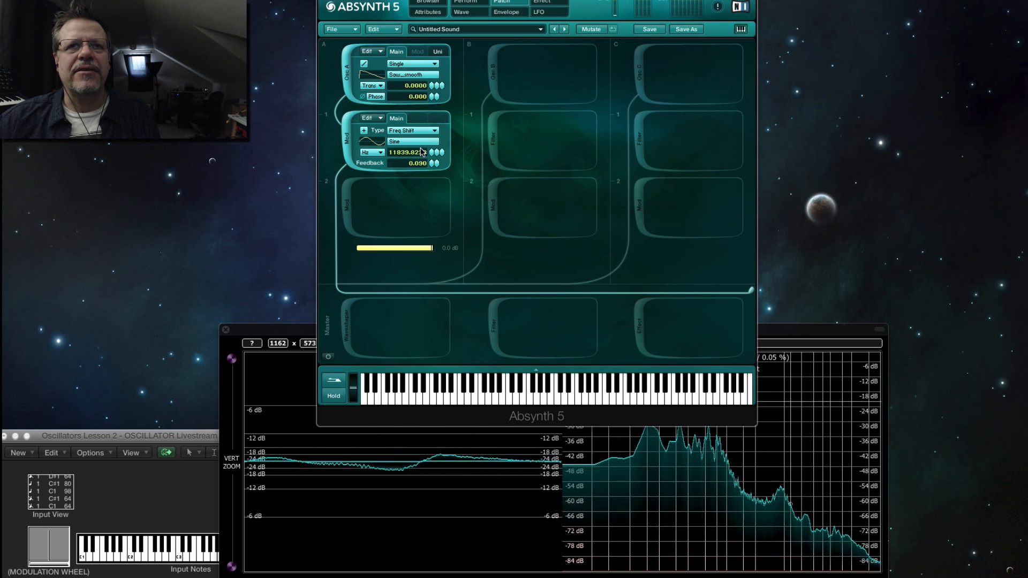
Switch the module below oscillator A back to the Cloud filter and set the delay's random amount to 14.0.
click(423, 130)
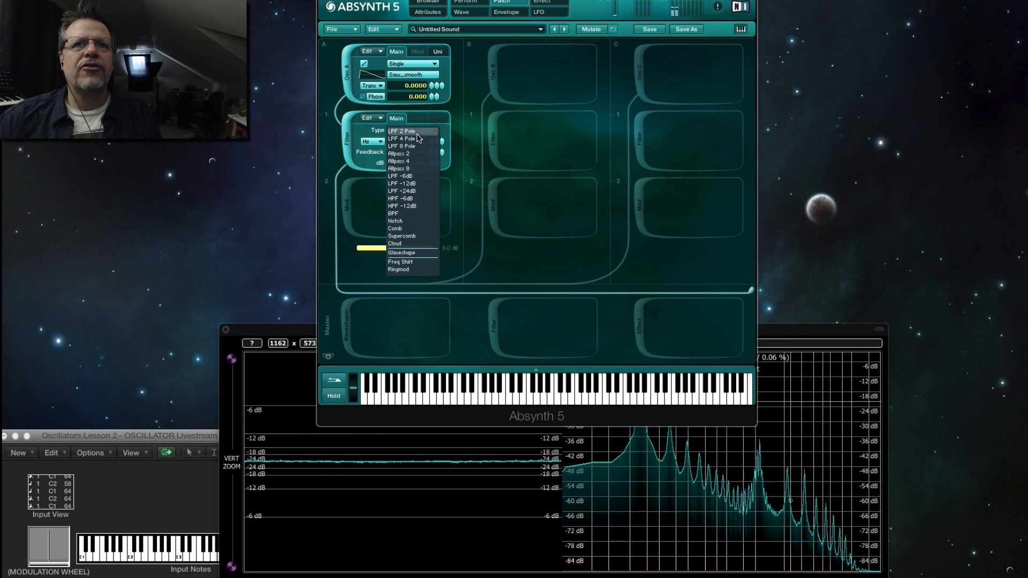
click(429, 242)
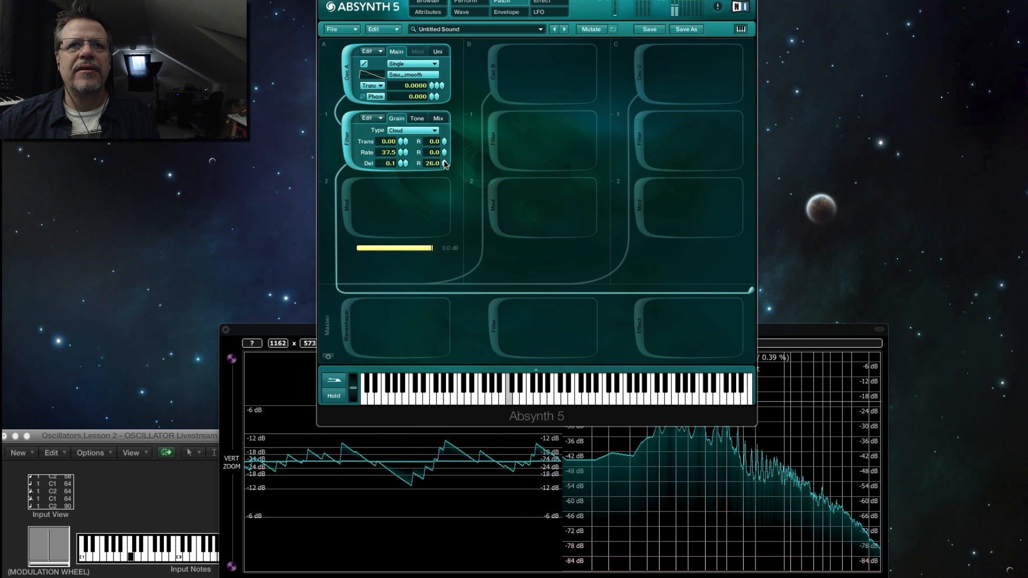
drag(444, 167, 457, 172)
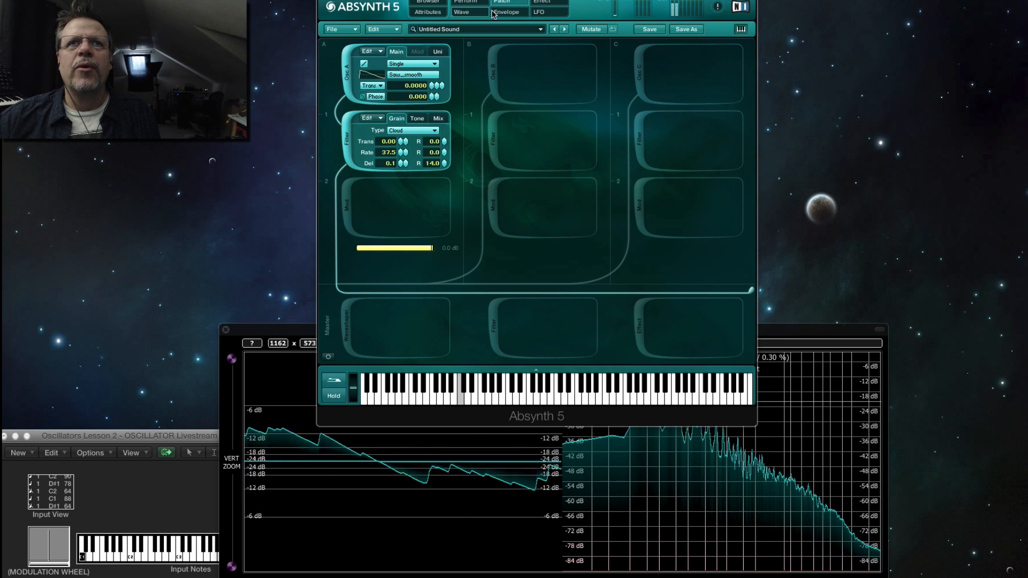